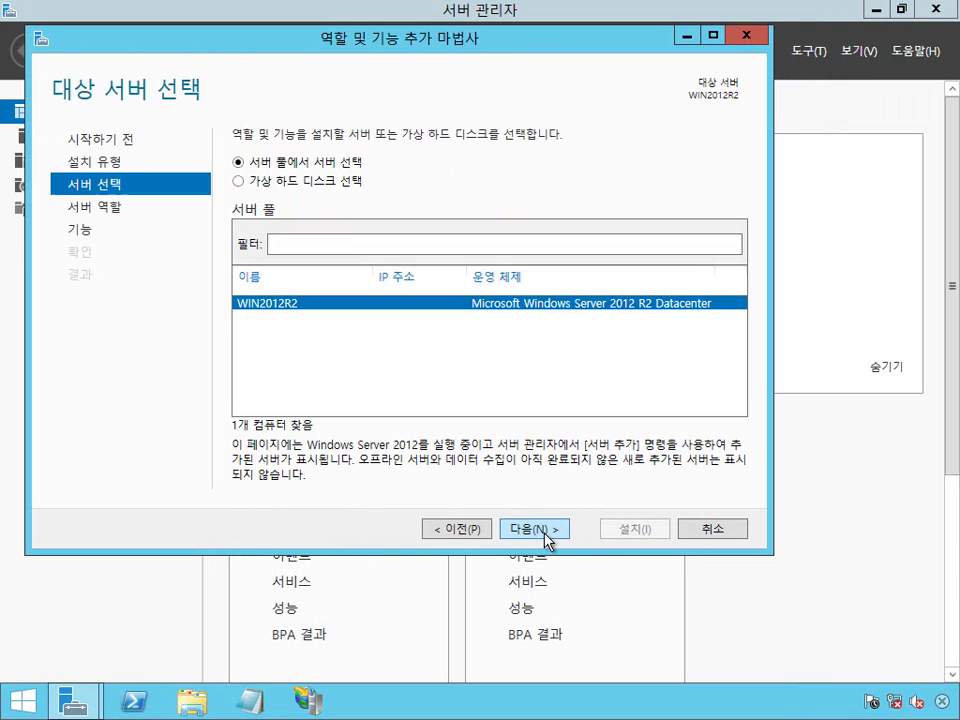
# Examine the FTP 서버 role under 웹 서버(IIS) and its FTP 서비스 and FTP 확장성 components, closing the wizard without installing anything
pyautogui.click(549, 530)
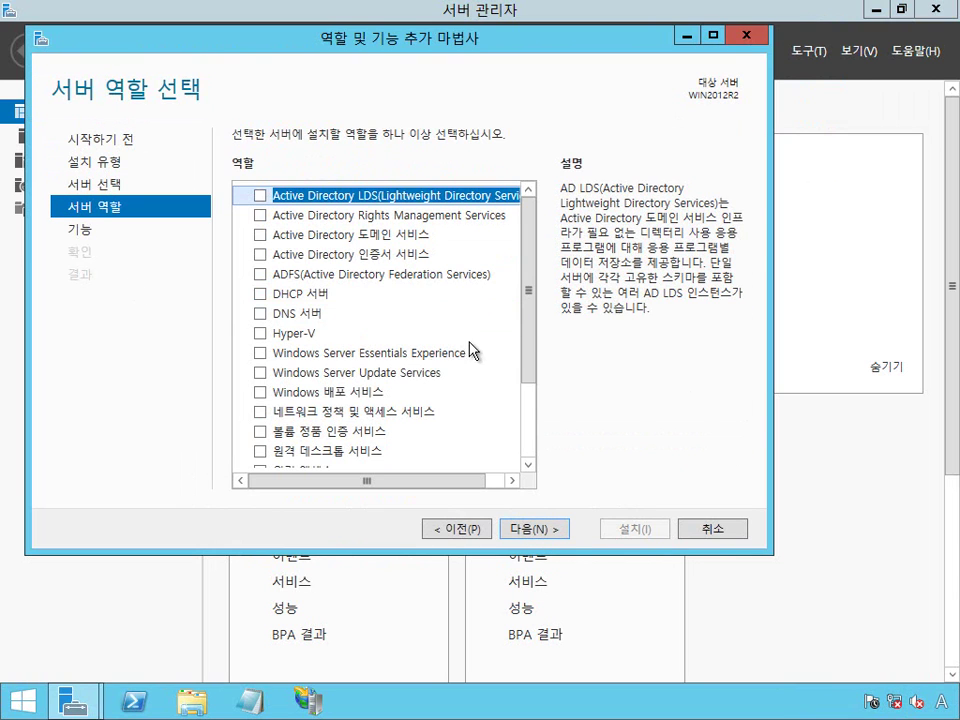
pyautogui.scroll(-2, 531, 439)
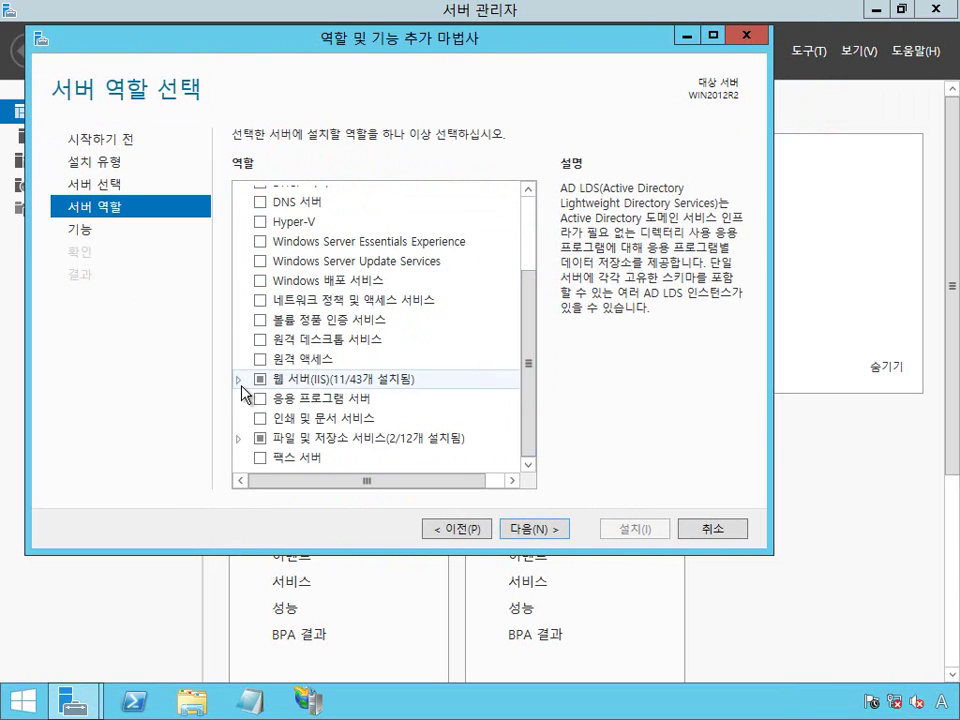
pyautogui.doubleClick(508, 381)
pyautogui.click(256, 420)
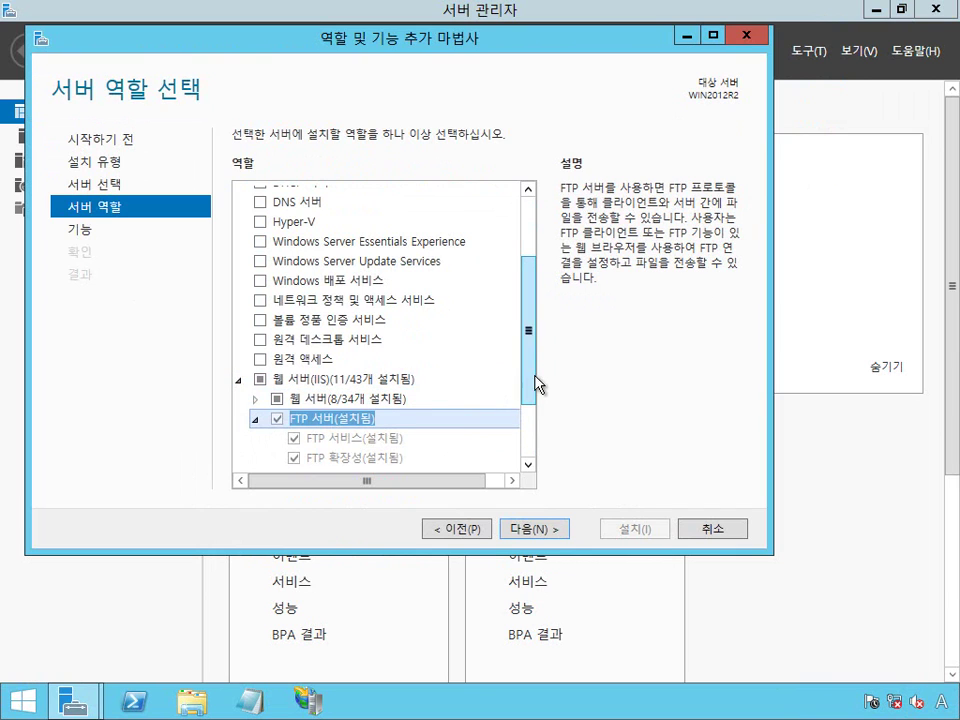
pyautogui.scroll(-2, 536, 420)
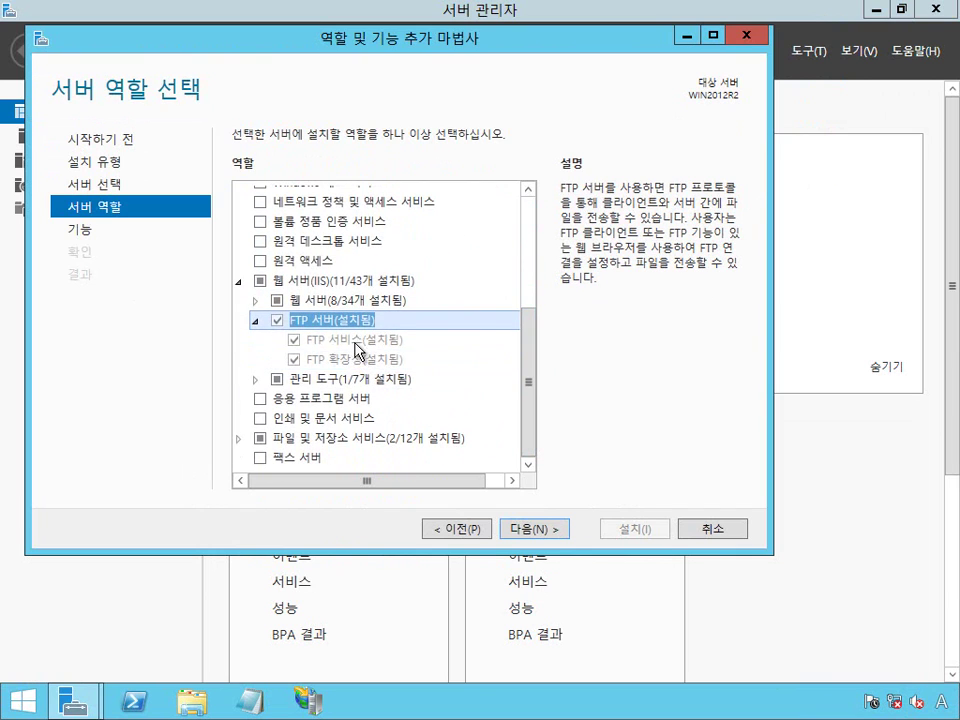
pyautogui.click(372, 340)
pyautogui.click(387, 361)
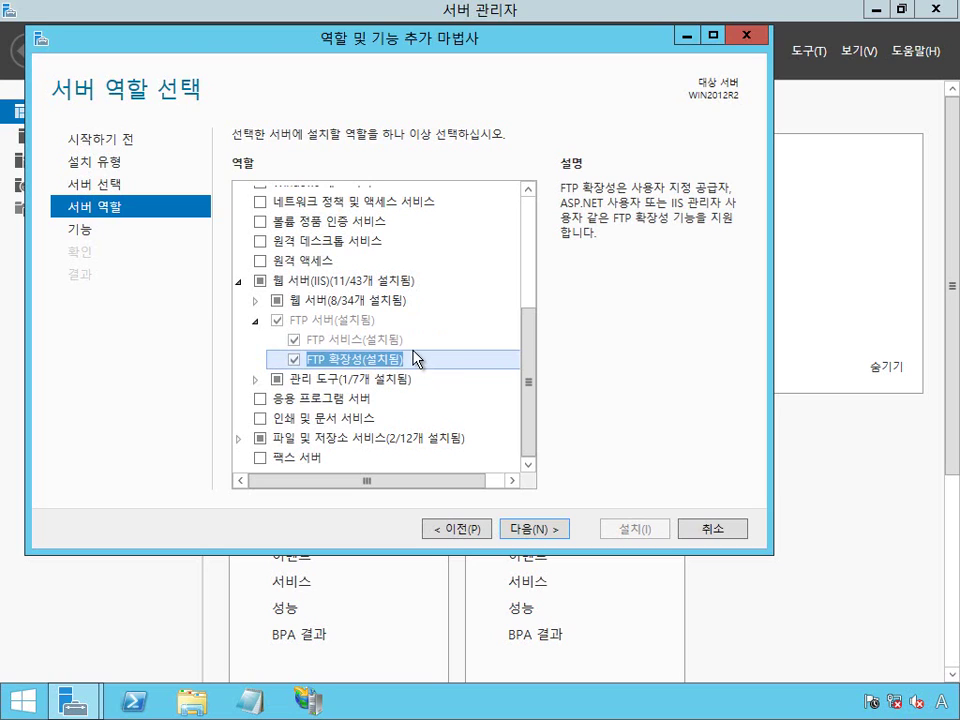
pyautogui.click(408, 345)
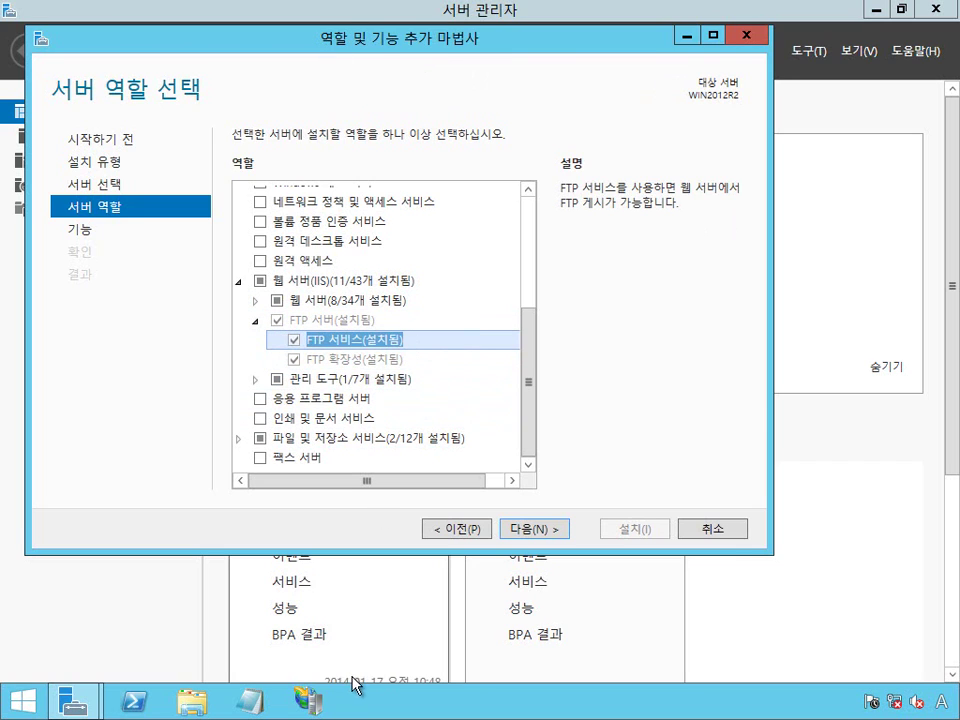
pyautogui.click(690, 536)
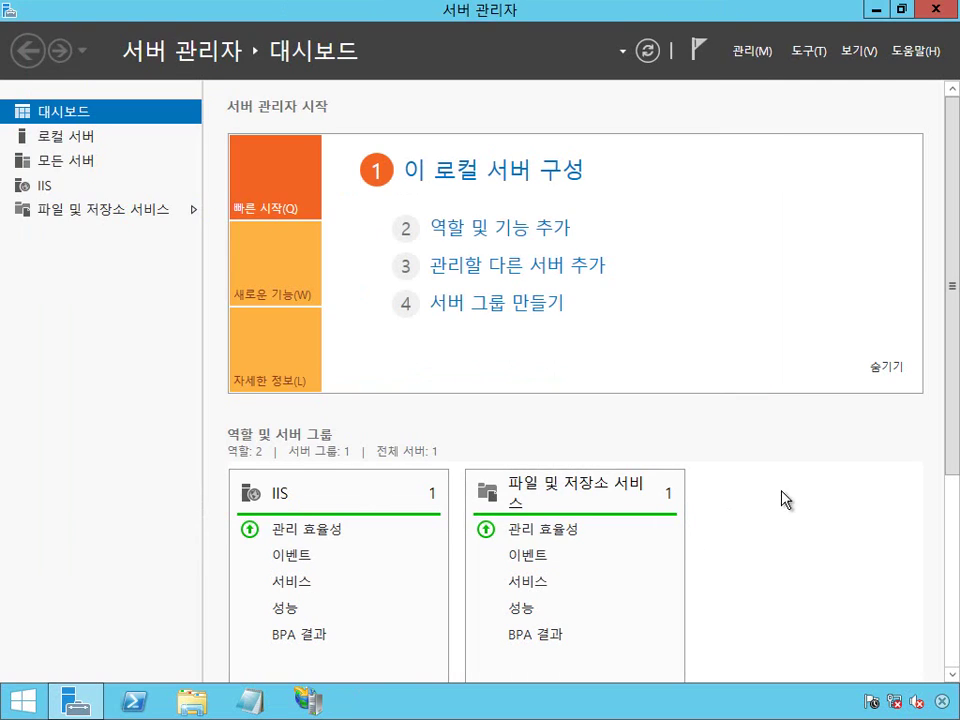
# Show the desktop, launch IIS Manager by running inetmgr, and maximize its window
pyautogui.press('super+d')
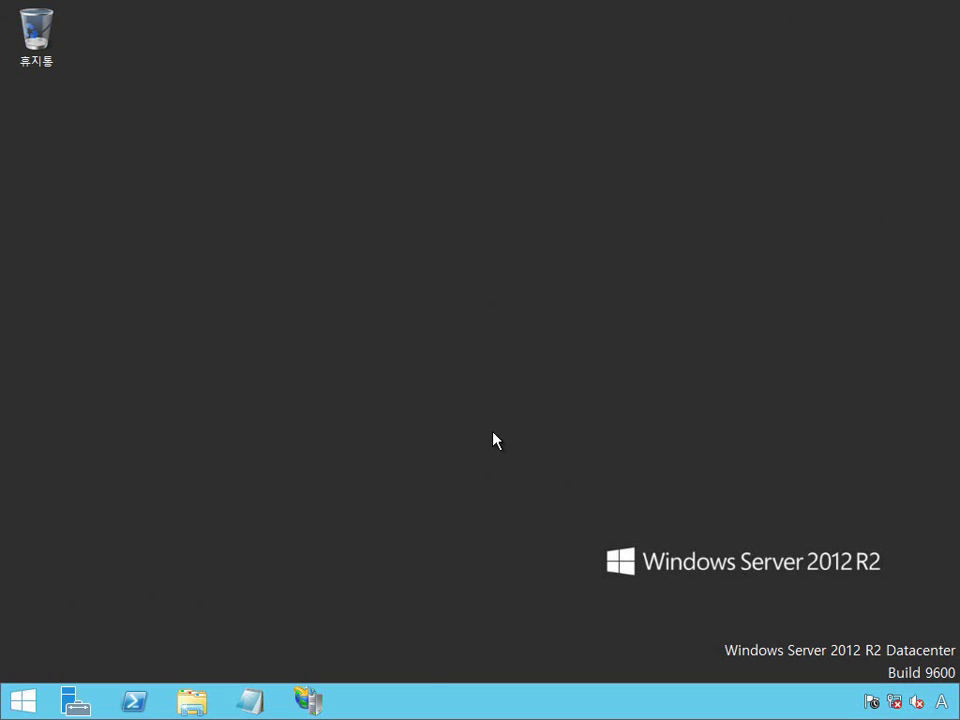
pyautogui.press('super+r')
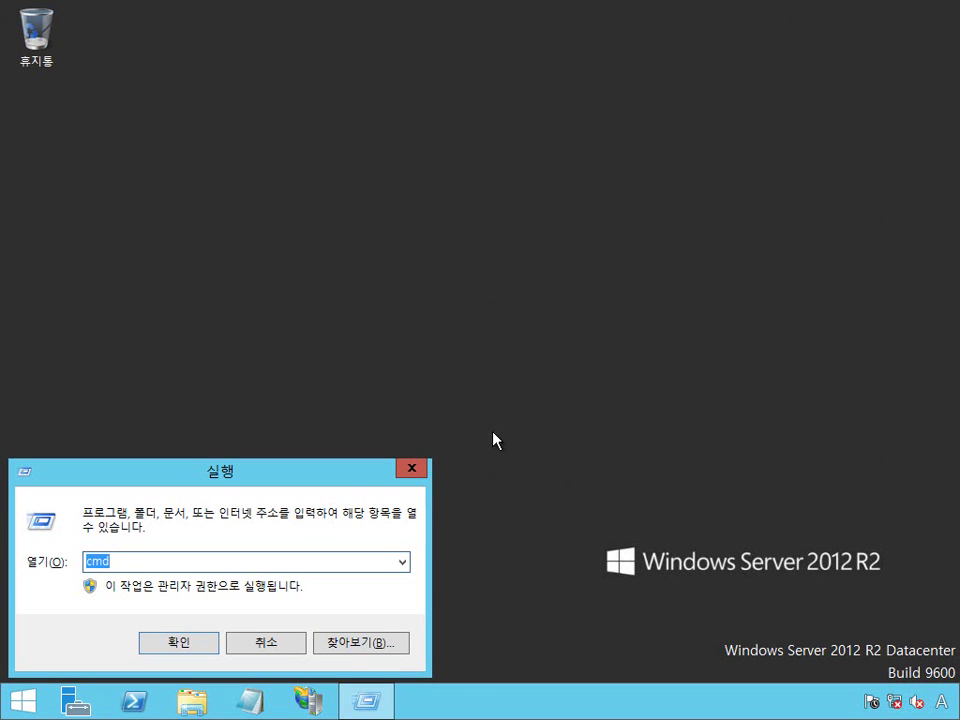
pyautogui.write('in')
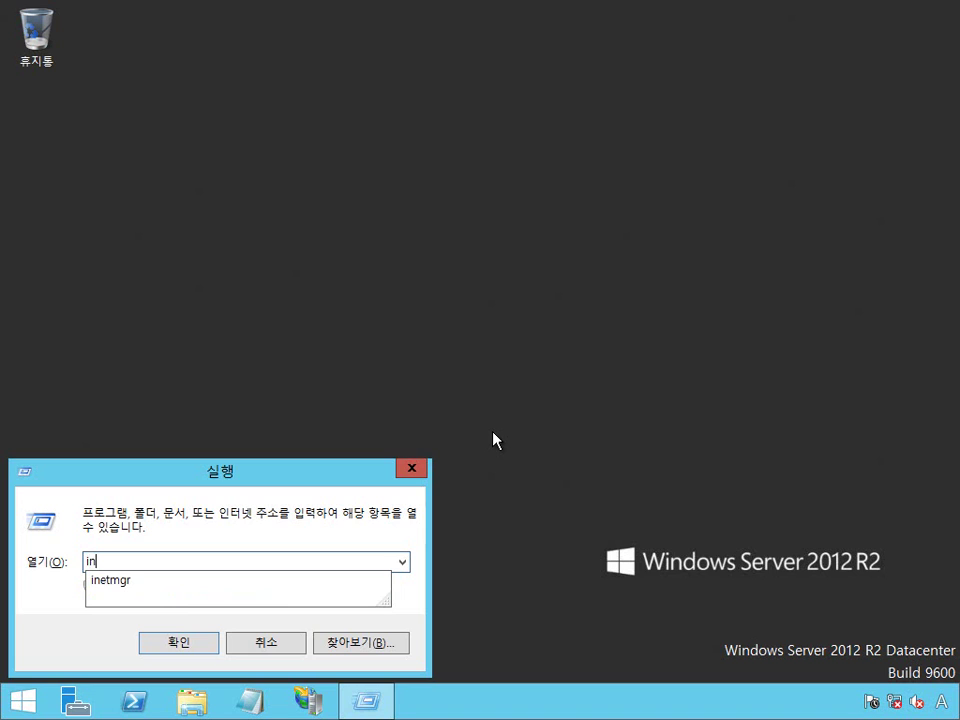
pyautogui.press('Down')
pyautogui.press('Return')
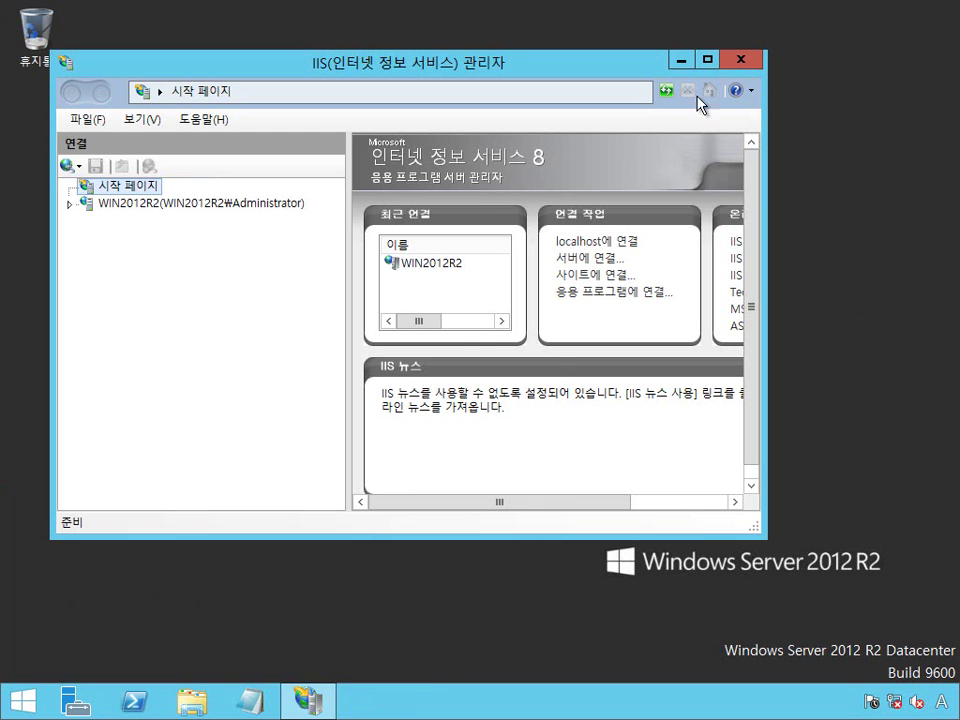
pyautogui.click(710, 66)
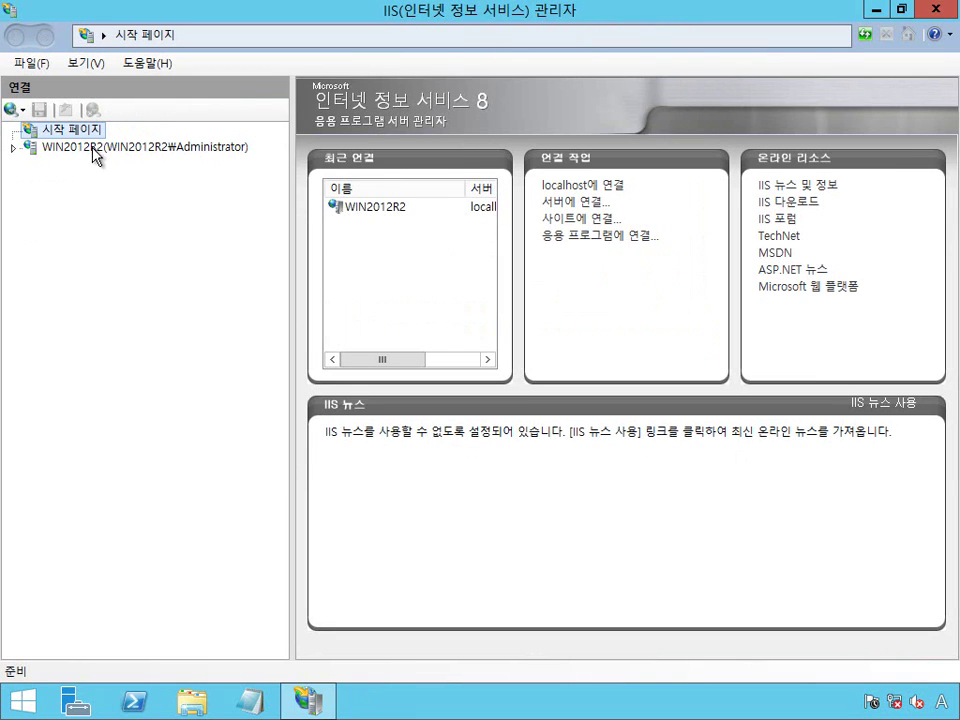
# Open the WIN2012R2 server's site list, declining the Microsoft web platform offer
pyautogui.click(84, 153)
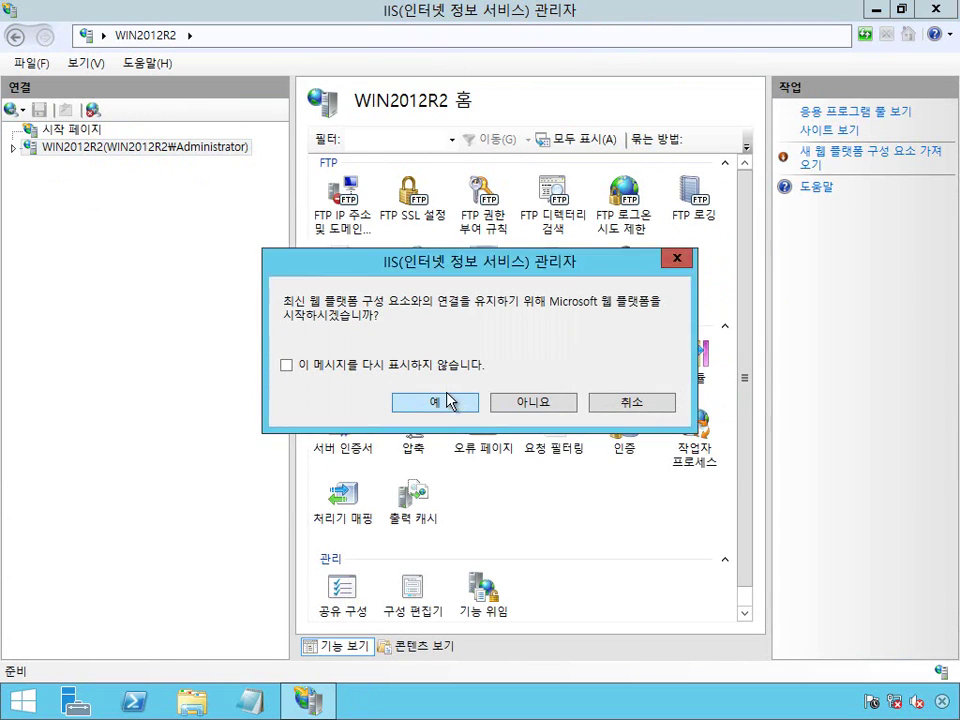
pyautogui.click(528, 410)
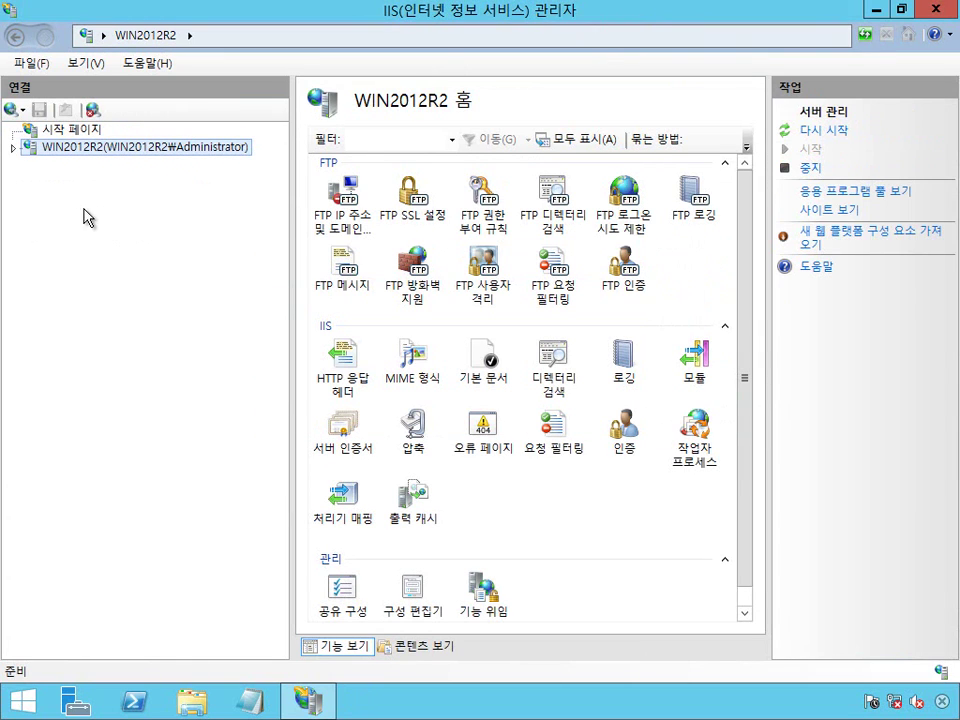
pyautogui.doubleClick(50, 152)
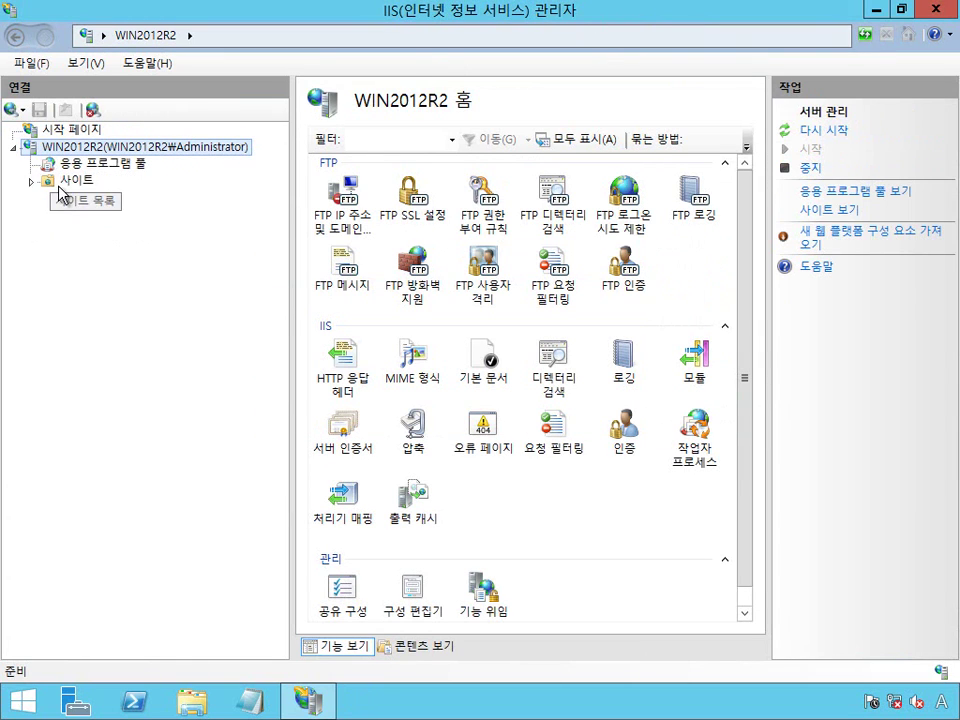
pyautogui.click(66, 181)
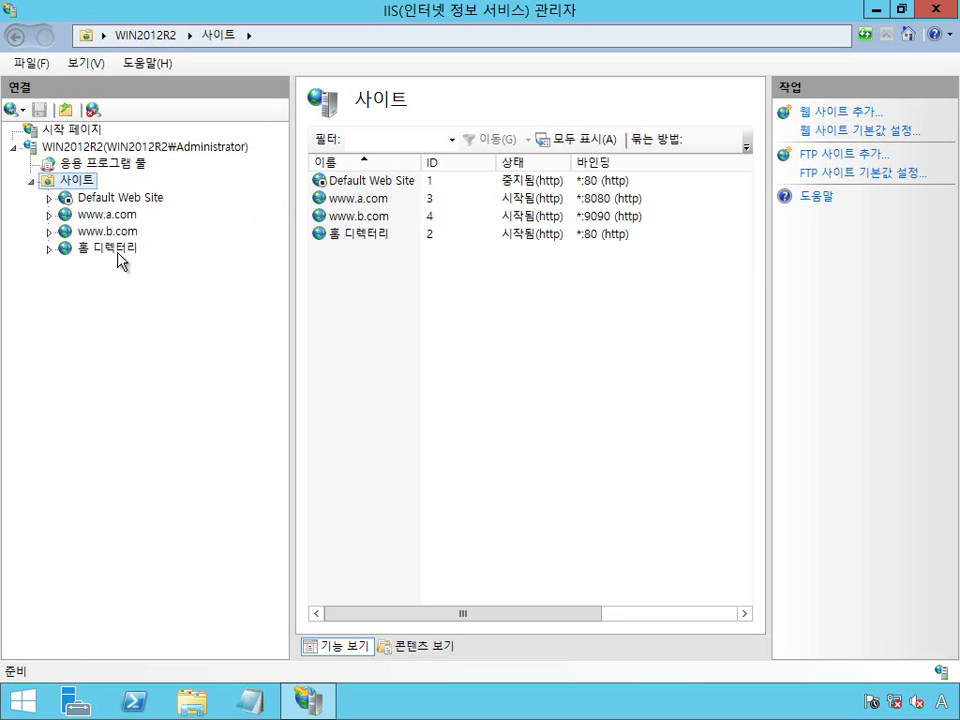
# Start adding a new FTP site and name it Default FTP Site
pyautogui.rightClick(91, 181)
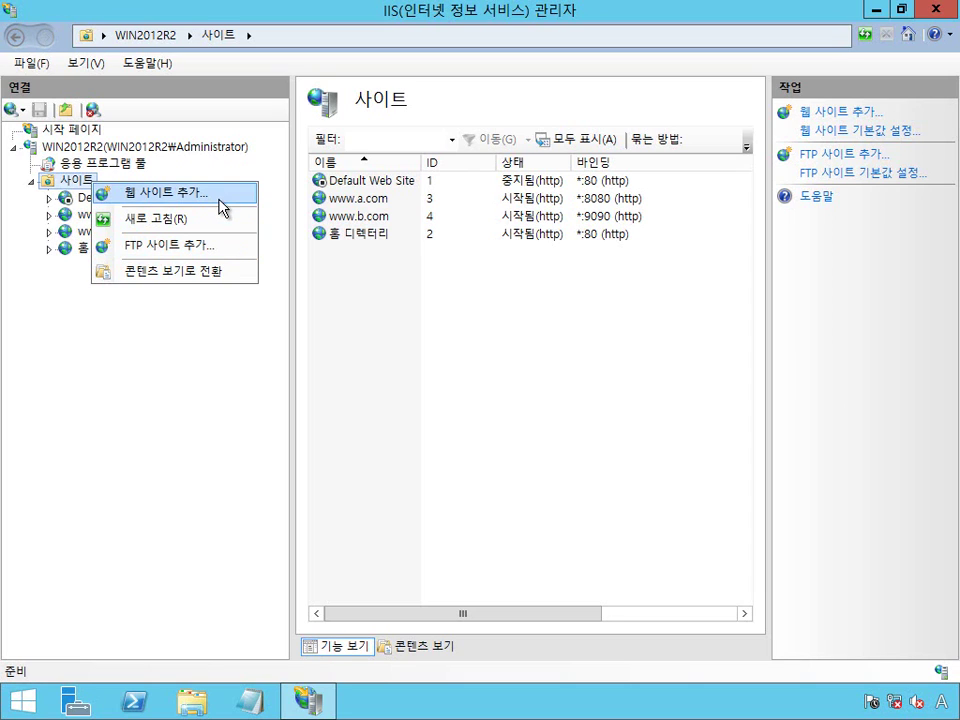
pyautogui.click(229, 250)
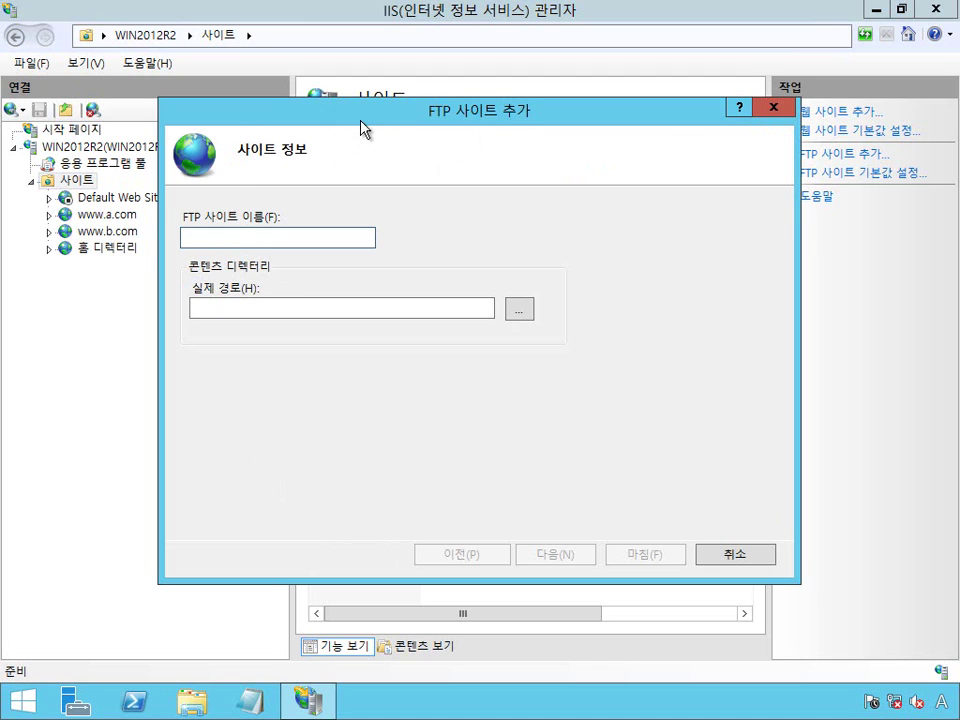
pyautogui.moveTo(360, 120); pyautogui.dragTo(436, 121)
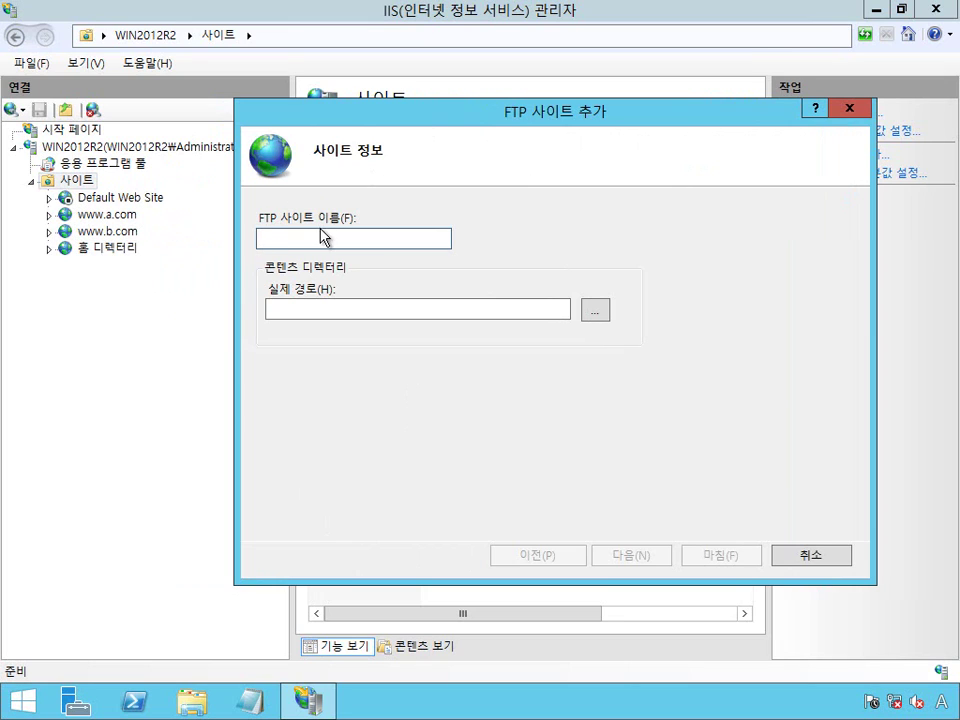
pyautogui.write('Default FTP ')
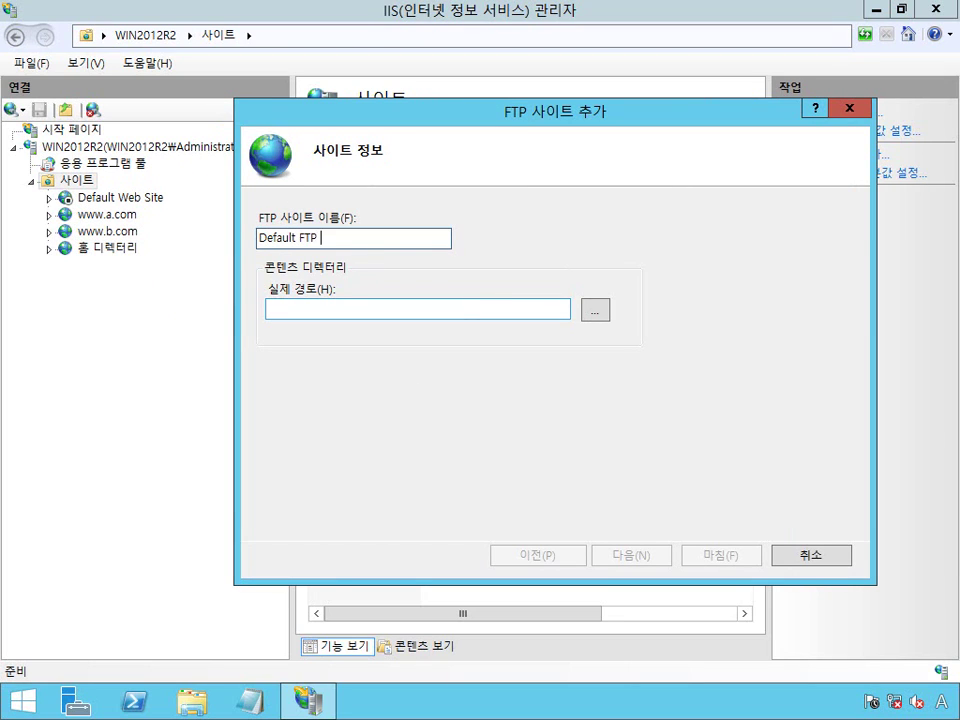
pyautogui.write('Site')
pyautogui.click(336, 309)
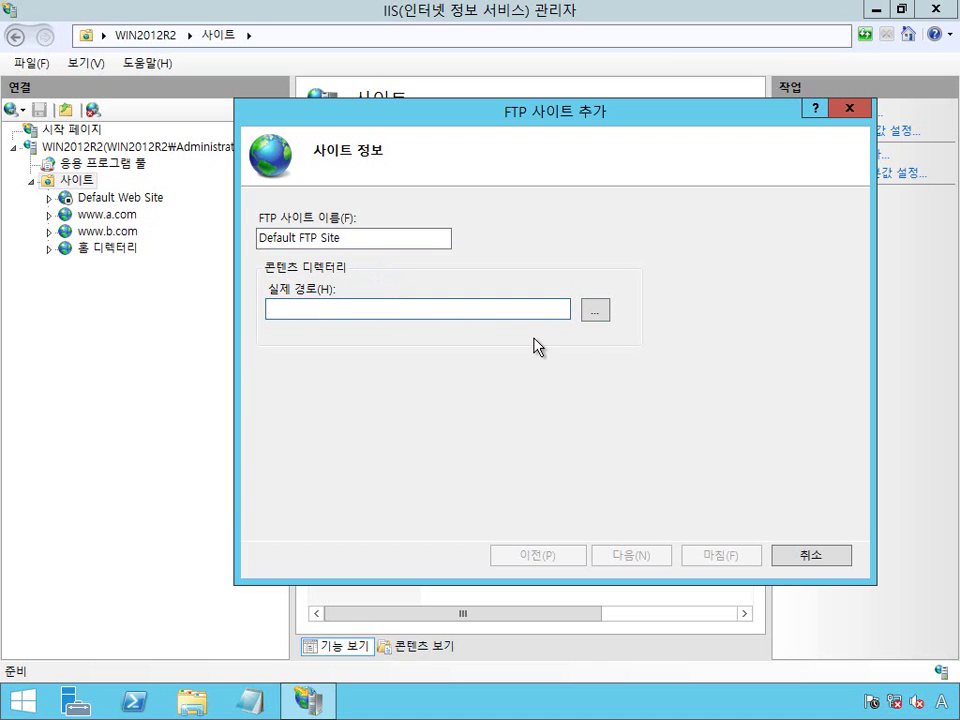
# Switch to File Explorer and inspect the ftproot folder inside C:\inetpub, including its full path
pyautogui.click(192, 702)
pyautogui.doubleClick(632, 320)
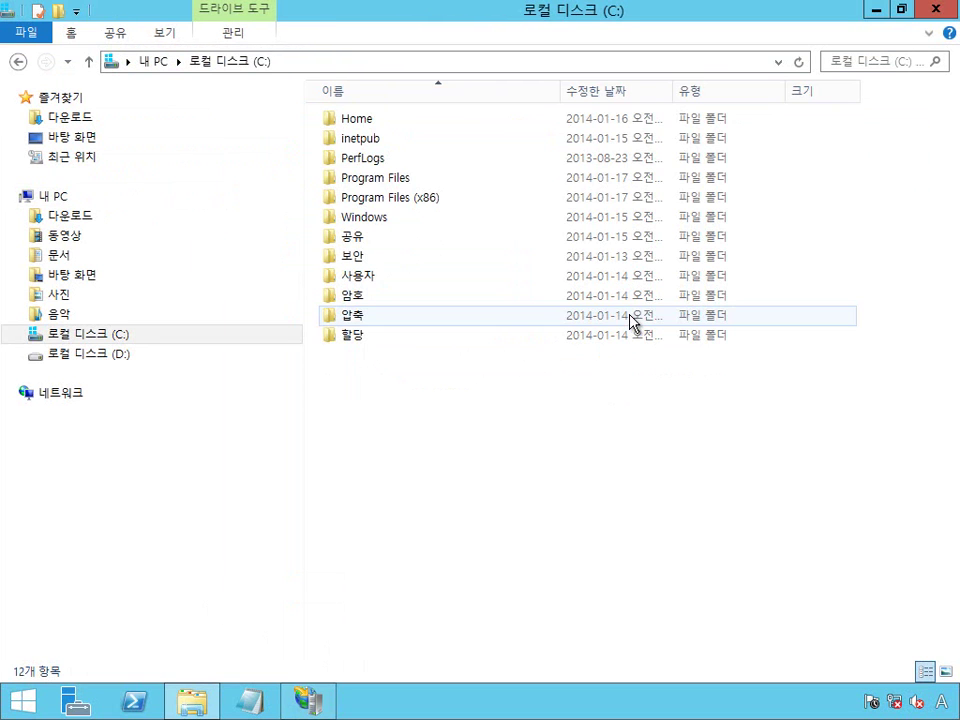
pyautogui.doubleClick(446, 147)
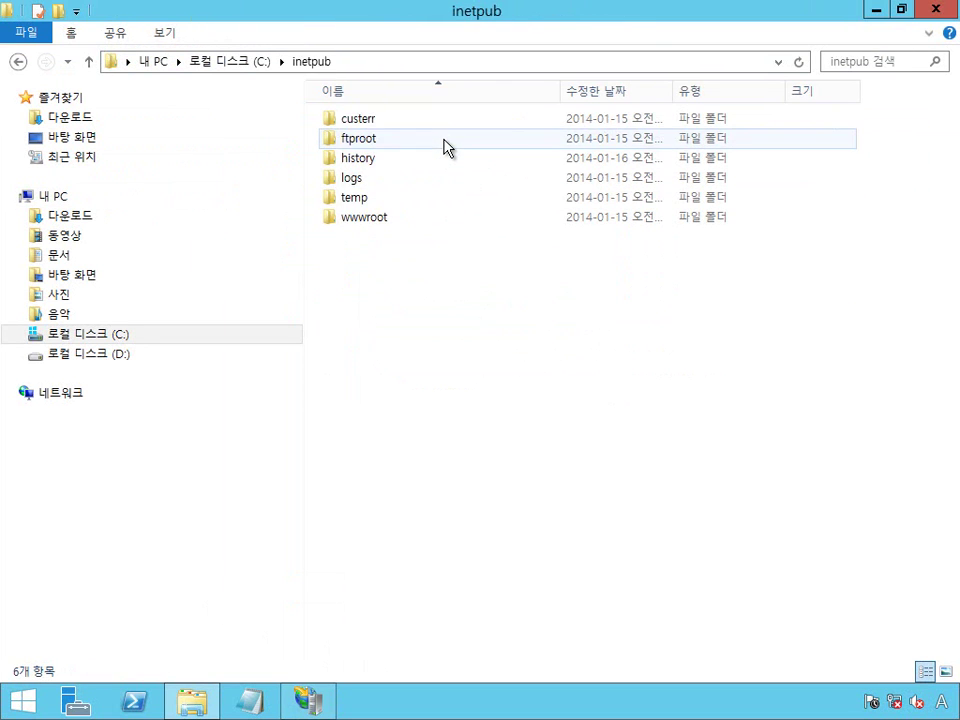
pyautogui.doubleClick(400, 142)
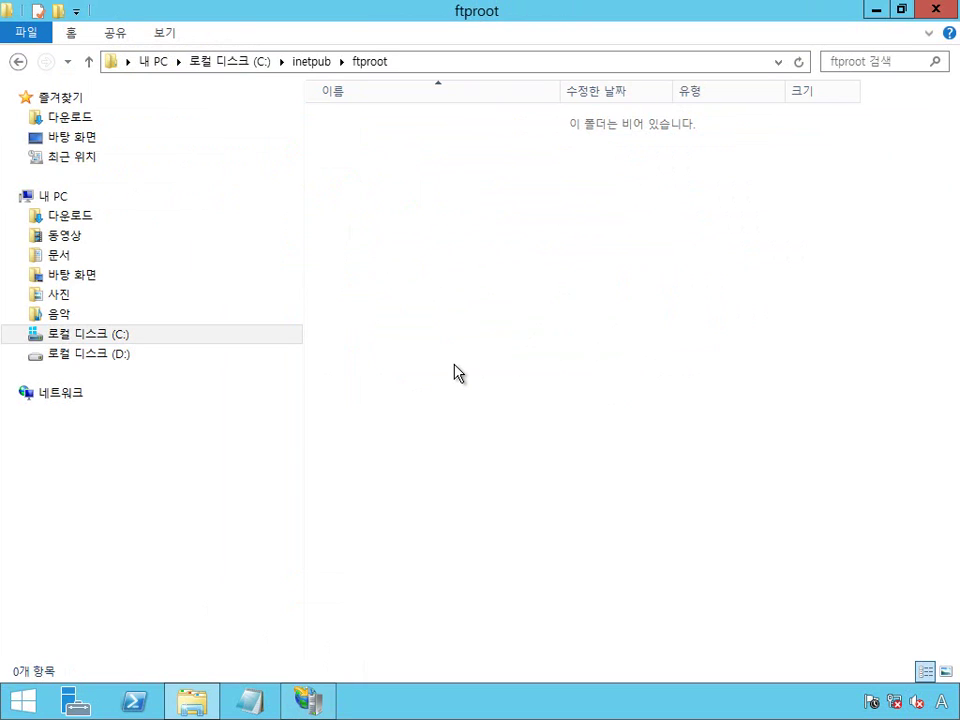
pyautogui.click(424, 61)
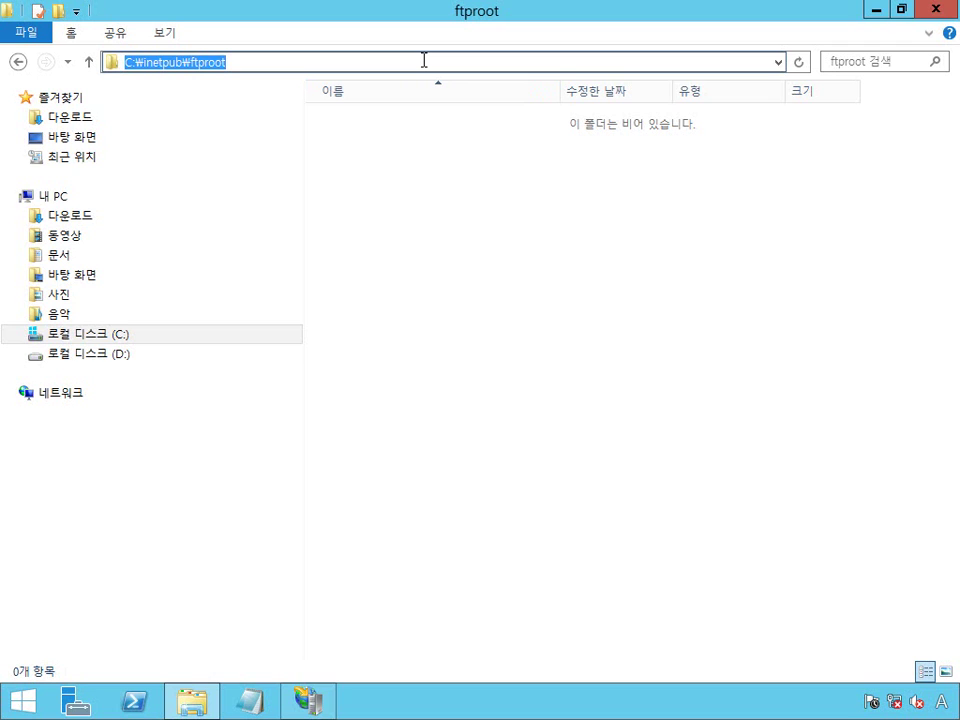
# Return to IIS Manager and browse to C:\inetpub\ftproot as the FTP site's content directory
pyautogui.click(308, 700)
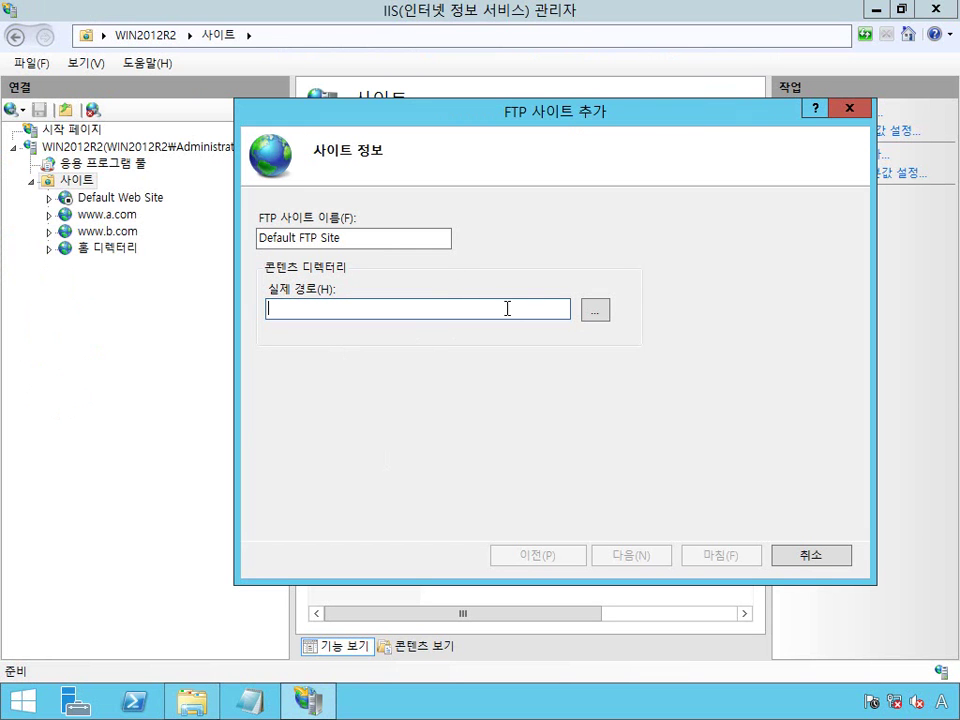
pyautogui.click(595, 312)
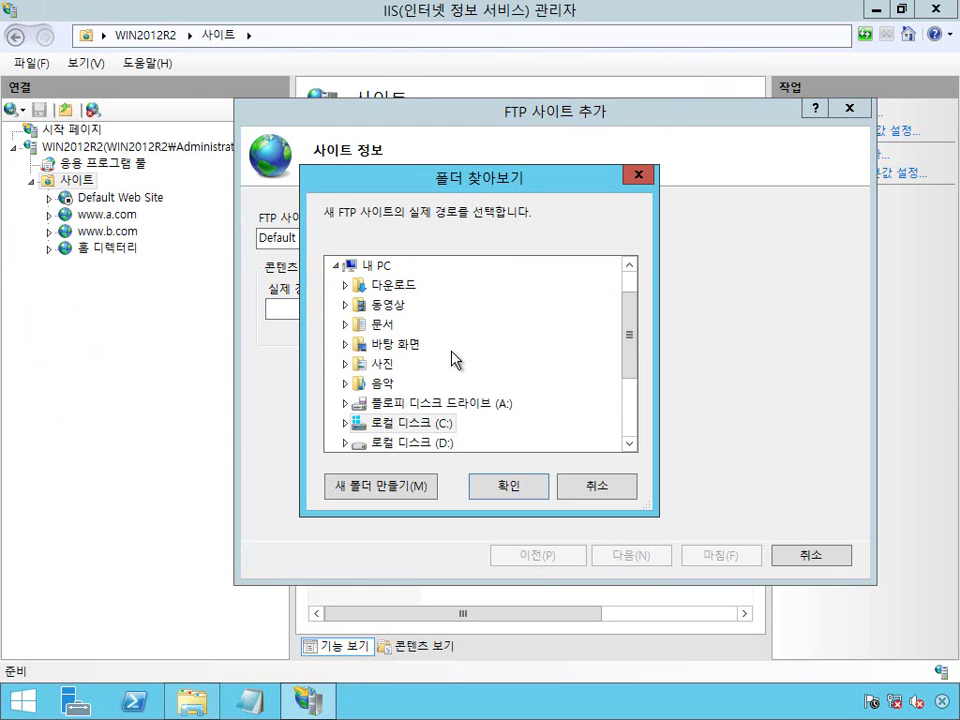
pyautogui.doubleClick(412, 425)
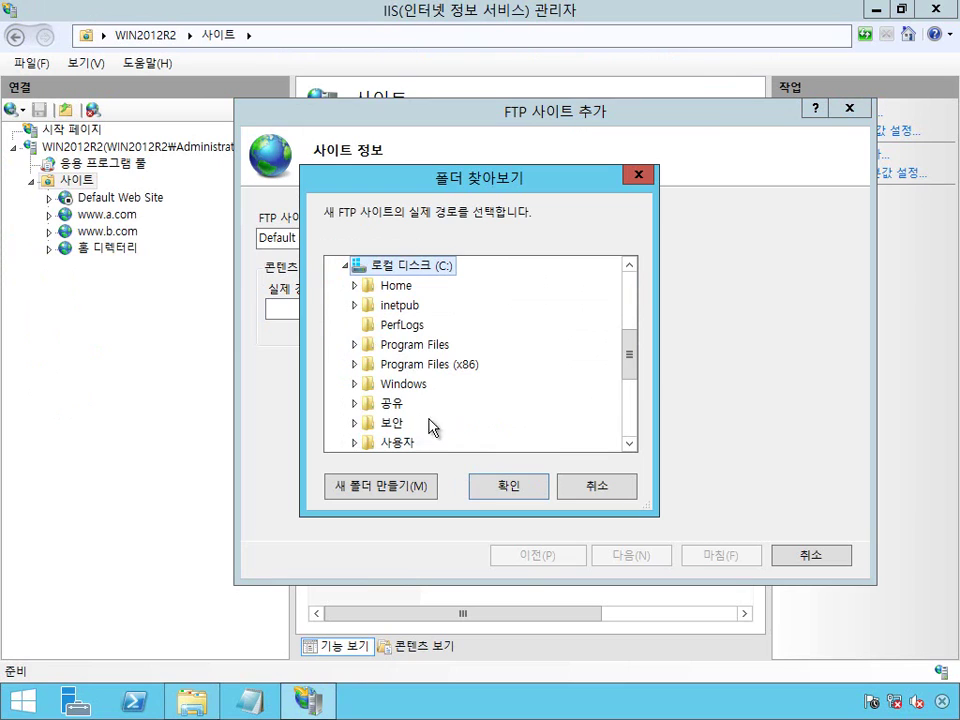
pyautogui.doubleClick(401, 312)
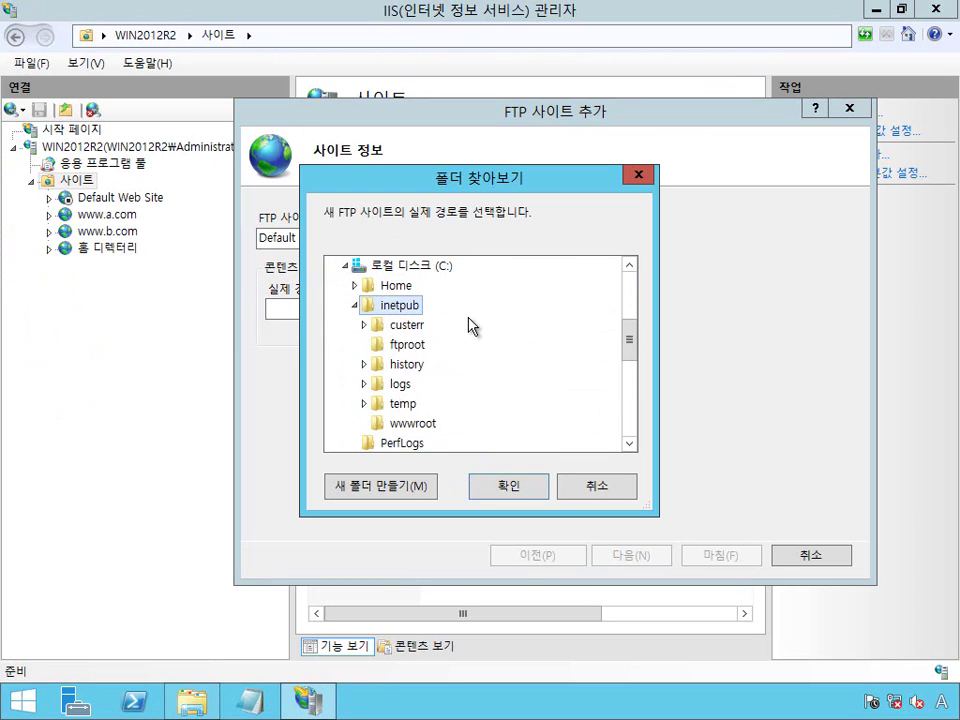
pyautogui.click(412, 349)
pyautogui.click(530, 495)
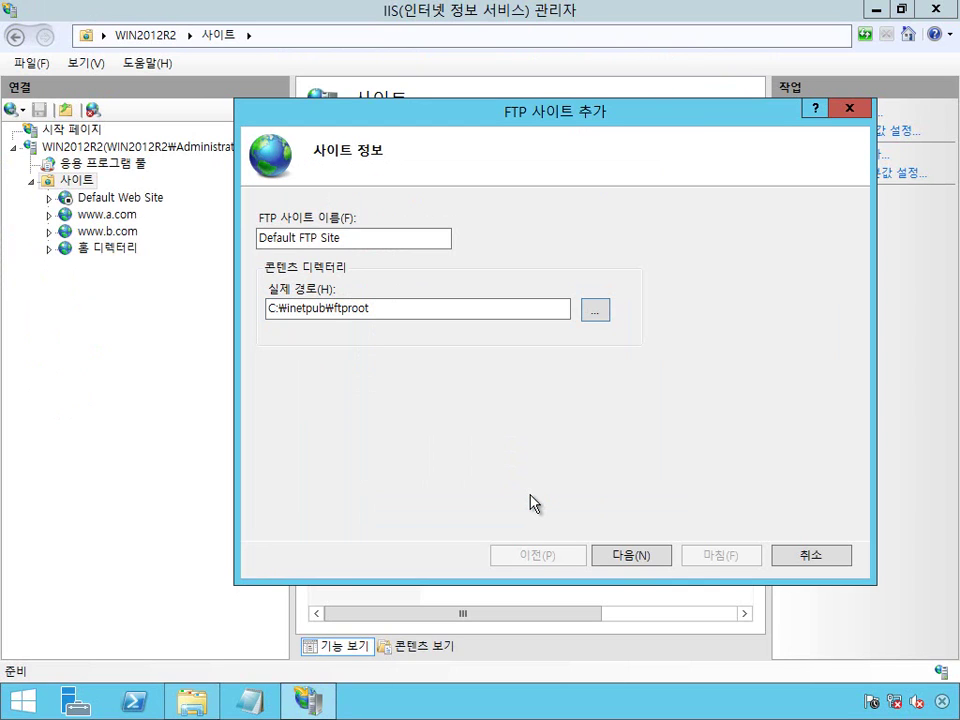
# Continue to the binding and SSL settings, choose SSL 사용 안 함, and proceed to the authentication settings
pyautogui.click(659, 561)
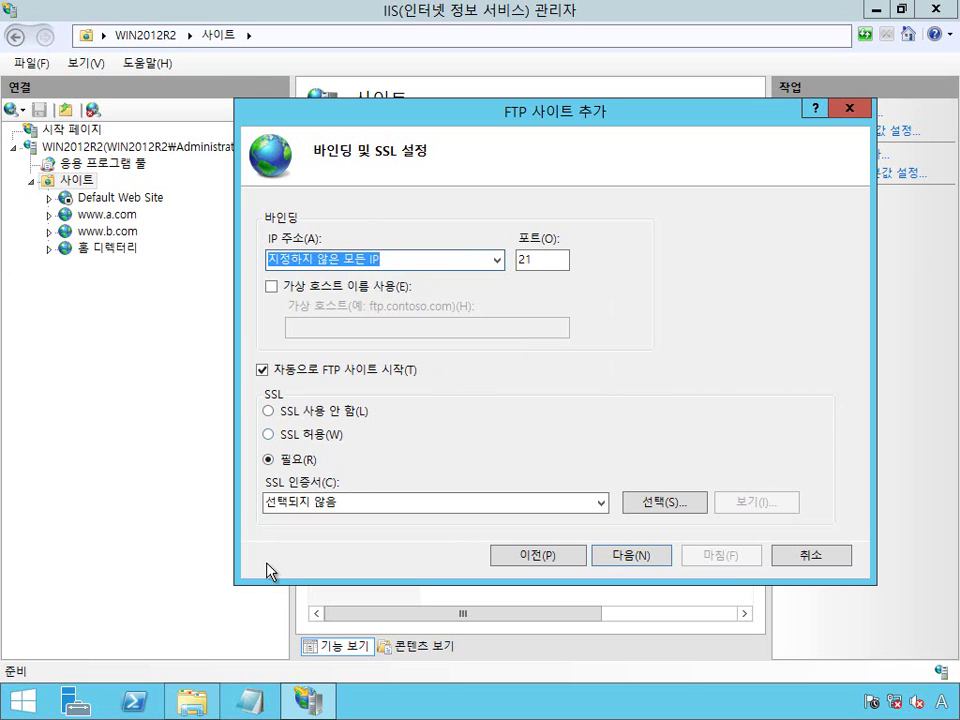
pyautogui.click(269, 412)
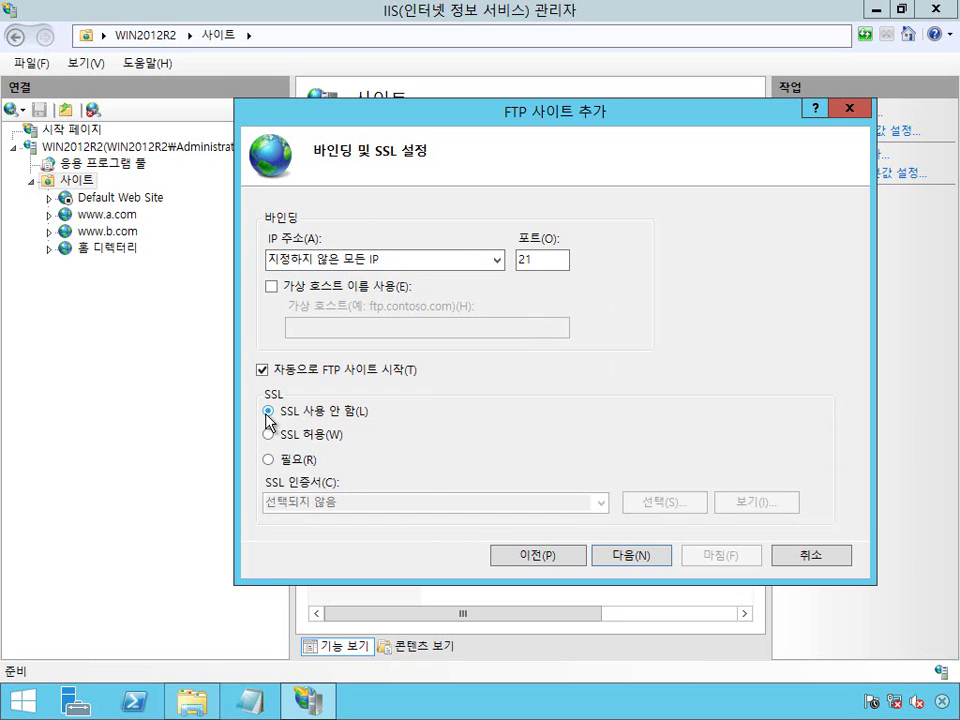
pyautogui.click(632, 556)
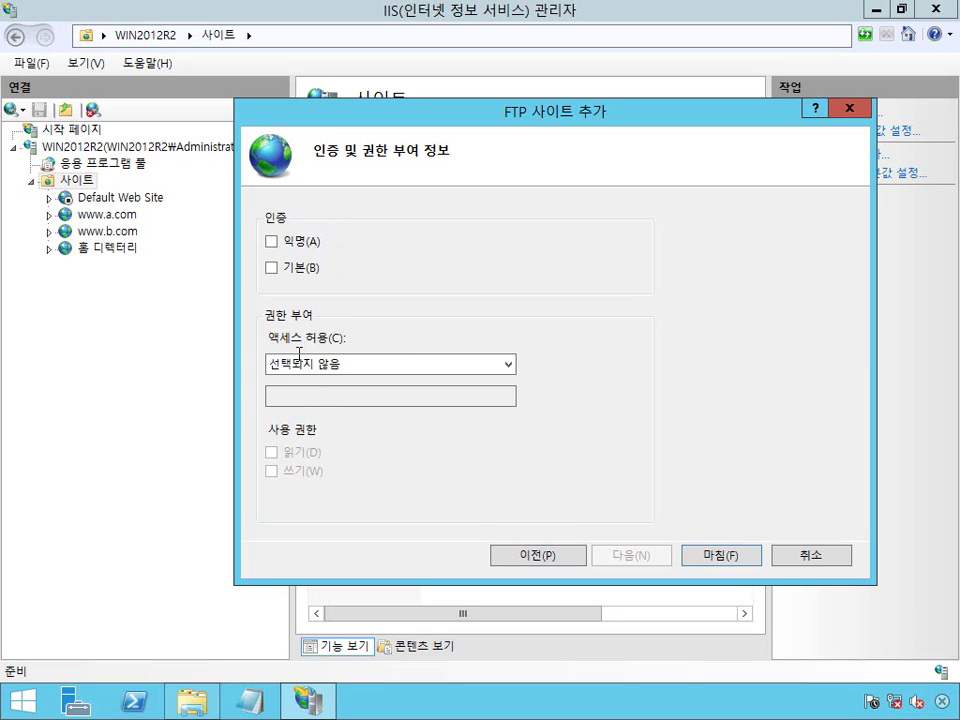
# Enable 익명 authentication, allow access for 익명 사용자 with 읽기 permission only, and finish creating the FTP site
pyautogui.click(277, 247)
pyautogui.click(502, 372)
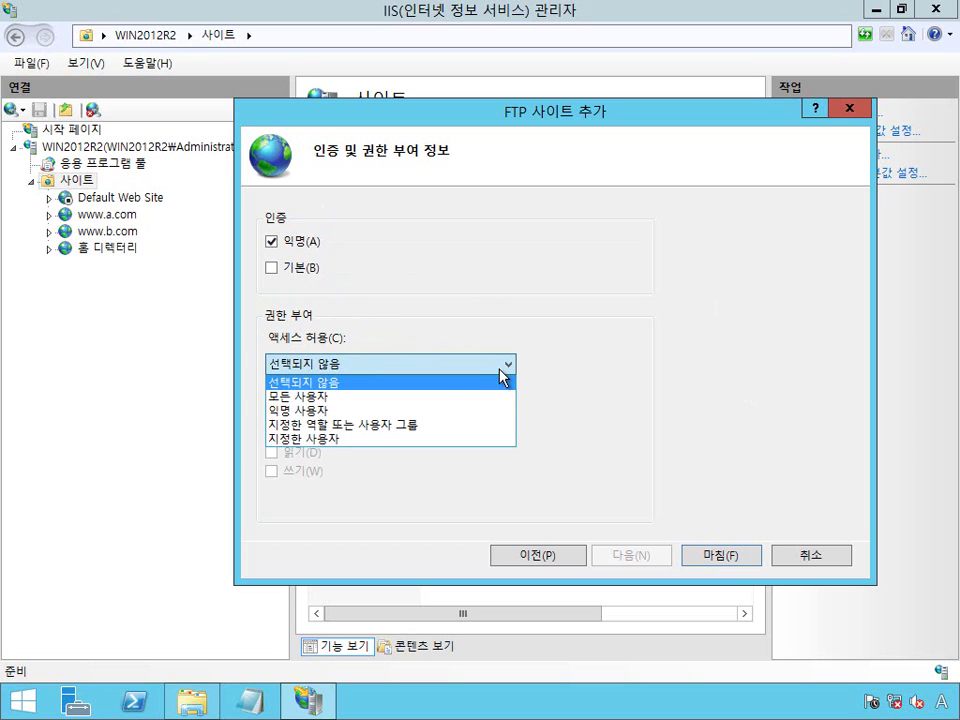
pyautogui.click(460, 399)
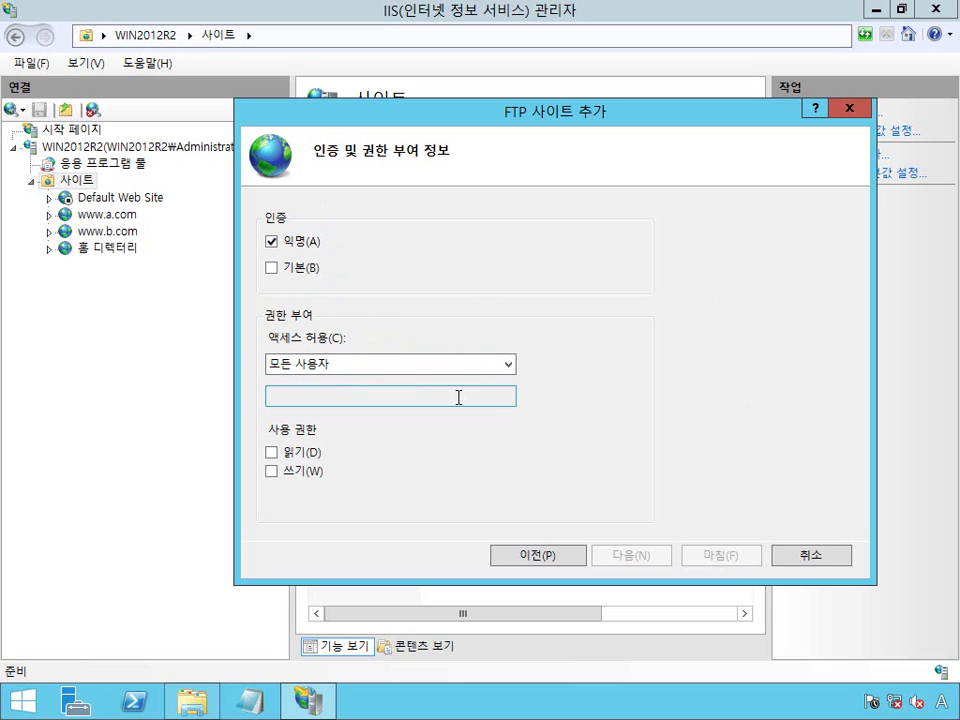
pyautogui.click(512, 368)
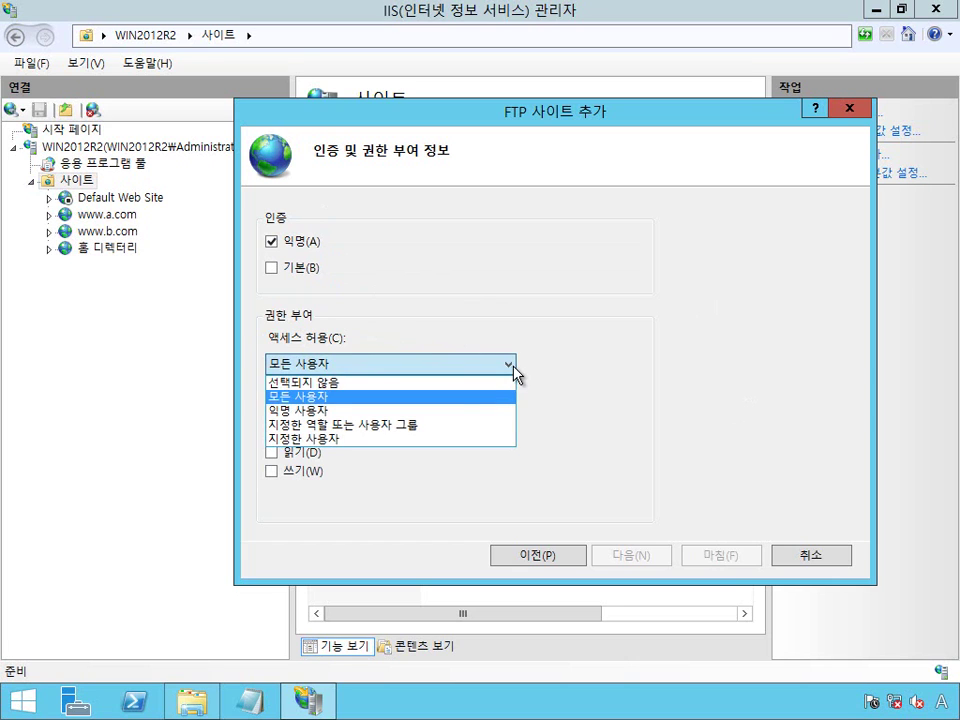
pyautogui.click(477, 397)
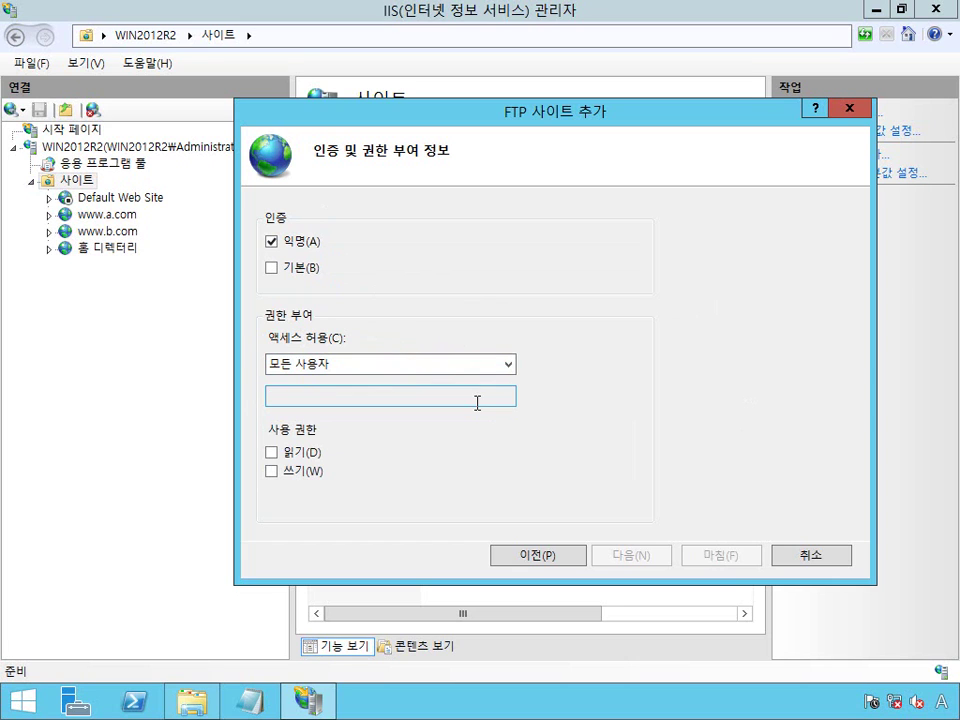
pyautogui.click(506, 368)
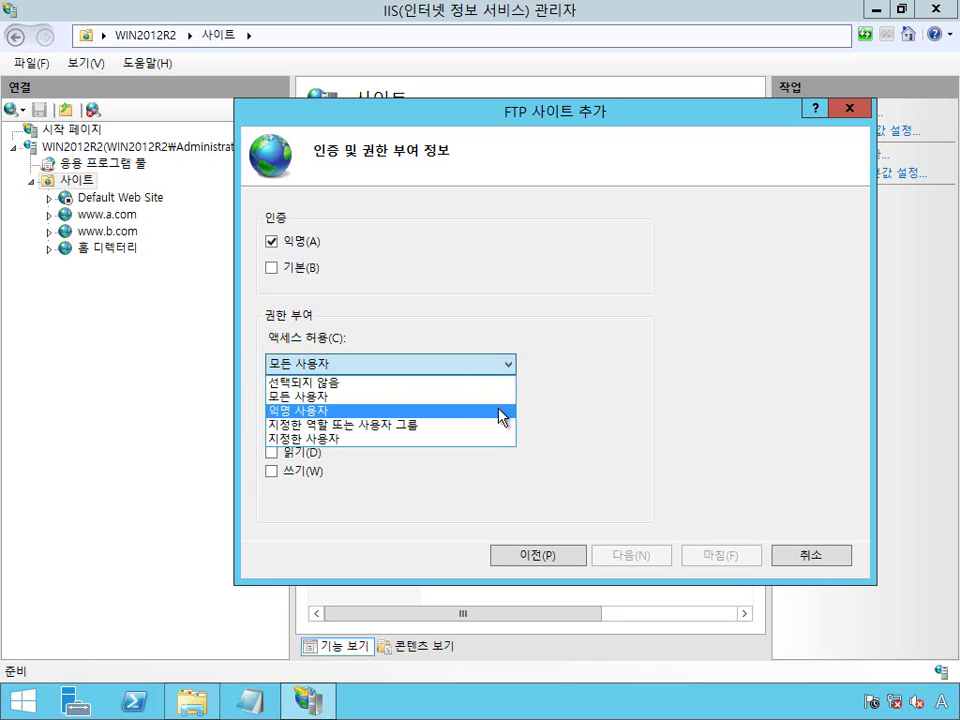
pyautogui.click(502, 411)
pyautogui.click(272, 453)
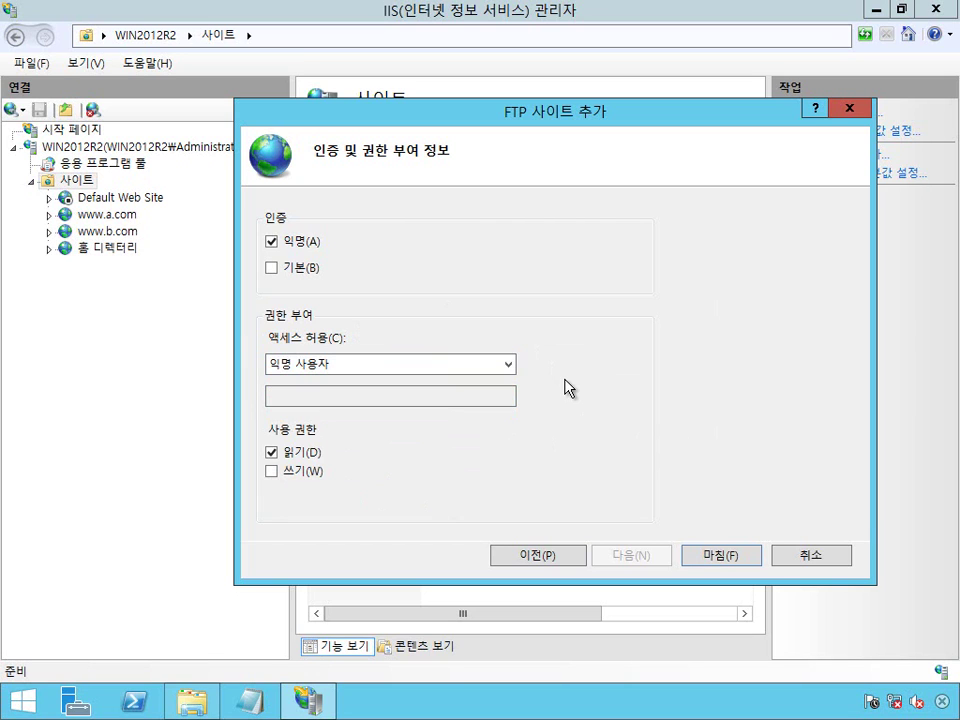
pyautogui.click(510, 377)
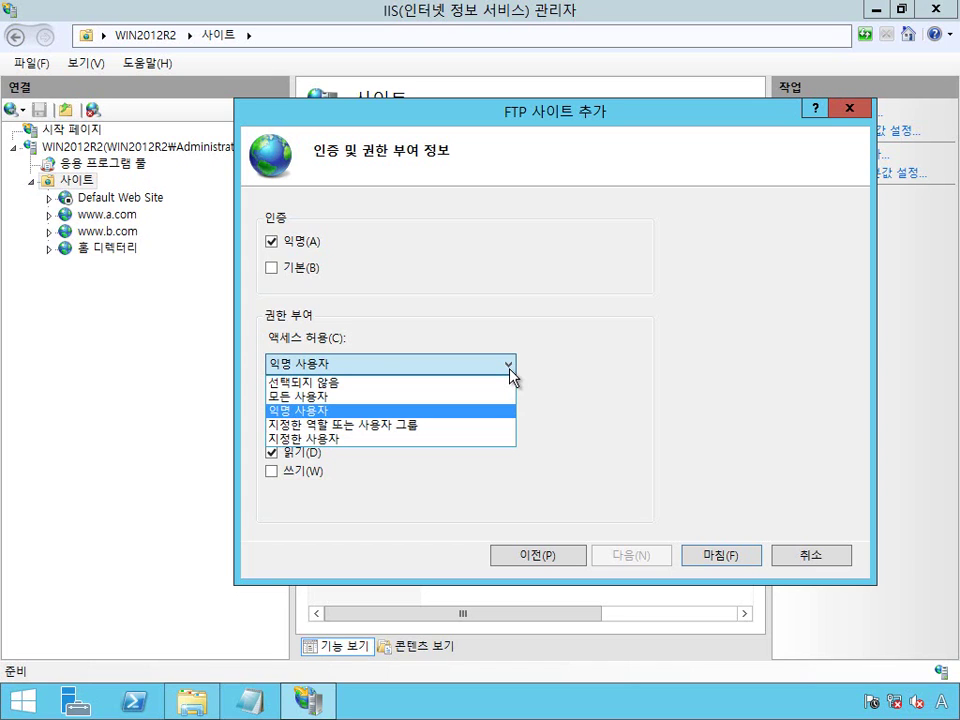
pyautogui.click(450, 408)
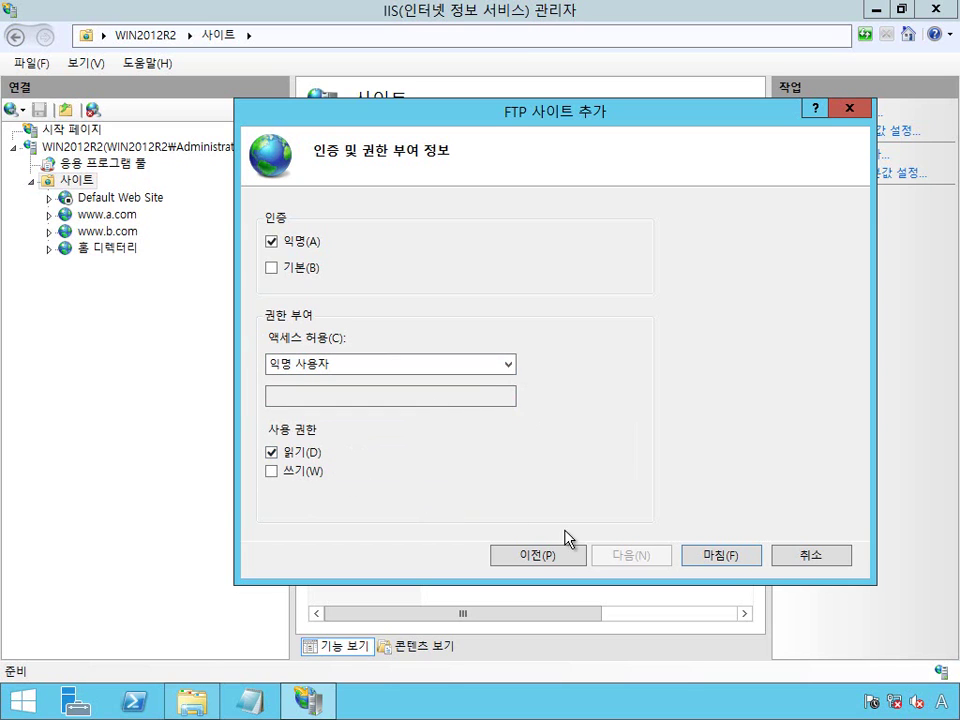
pyautogui.click(691, 567)
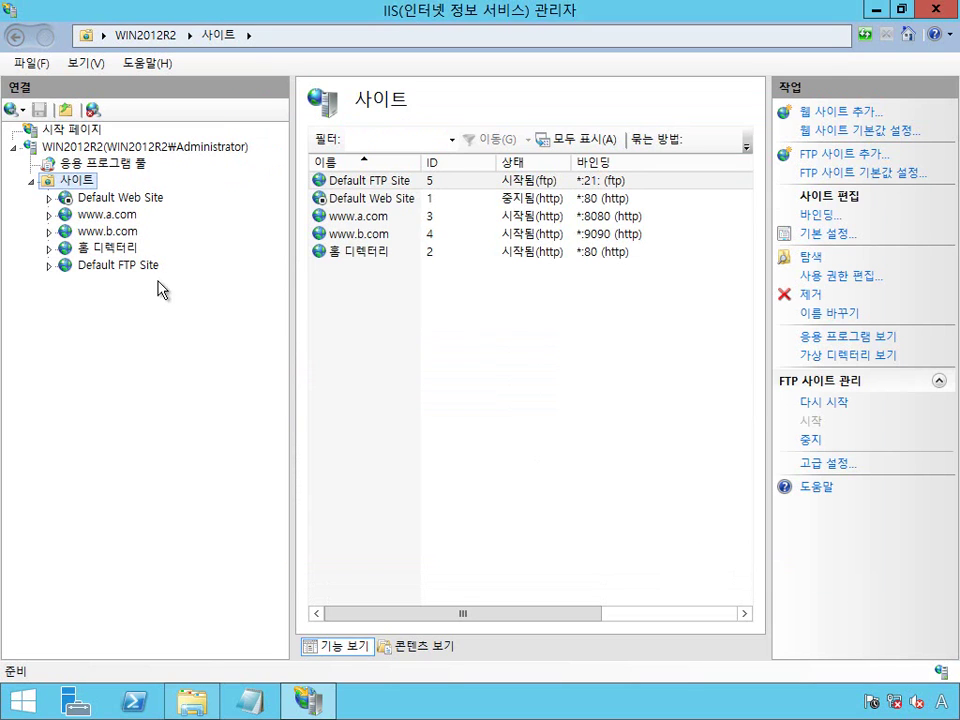
# View the Default FTP Site's feature page, and browse the 홈 디렉터리 web site in Internet Explorer
pyautogui.click(126, 268)
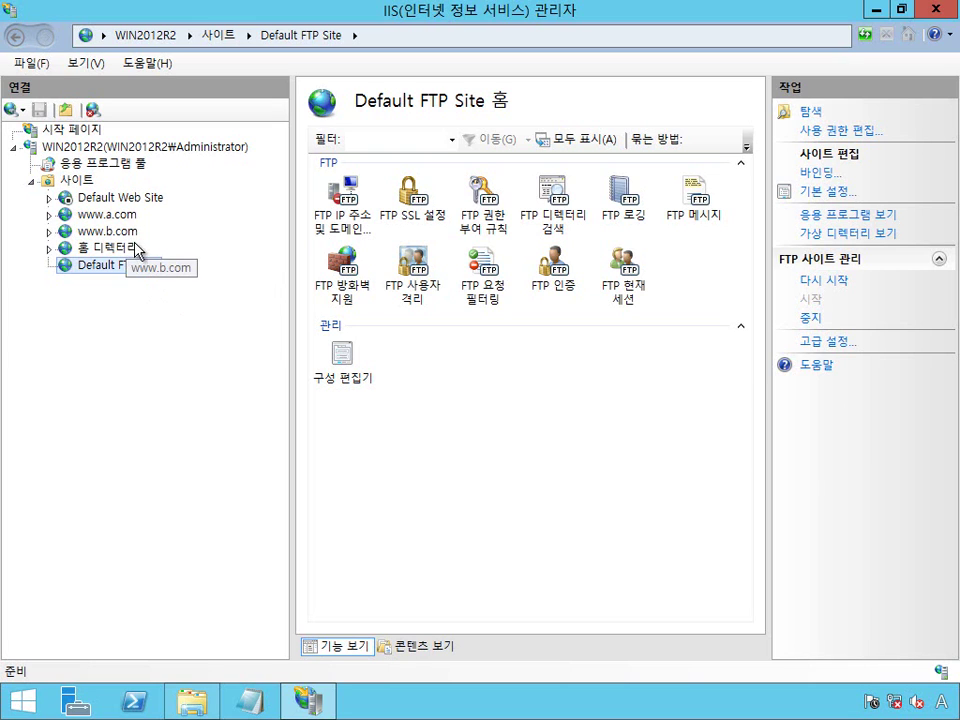
pyautogui.click(118, 248)
pyautogui.click(818, 370)
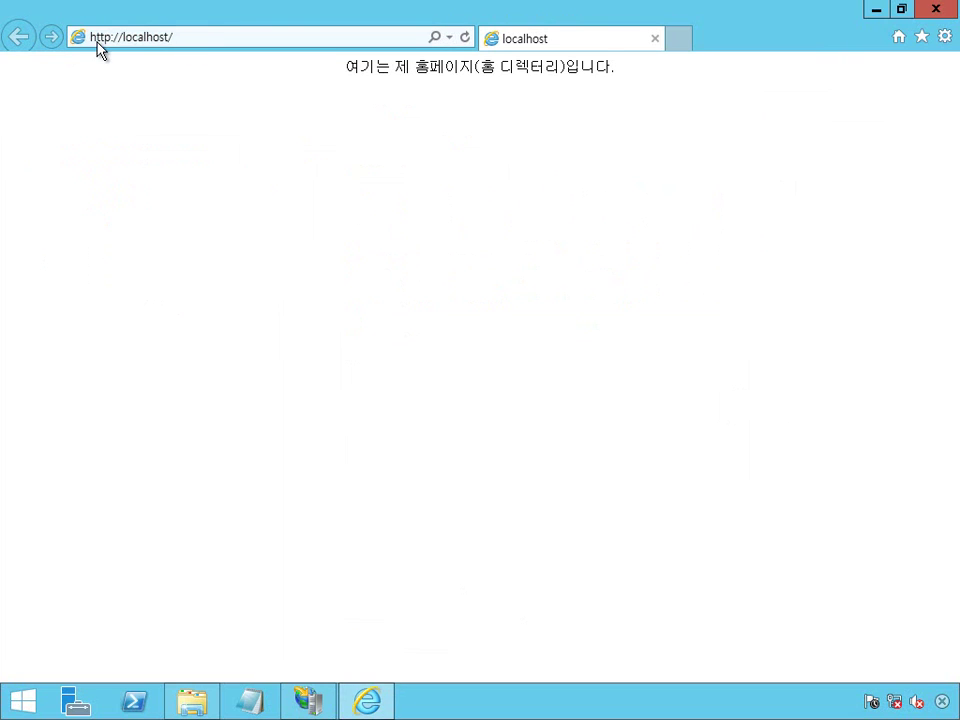
# Replace the browser's address with ftp://127.0.0.1/ and load the FTP root
pyautogui.doubleClick(100, 37)
pyautogui.hotkey('ctrl', 'a')
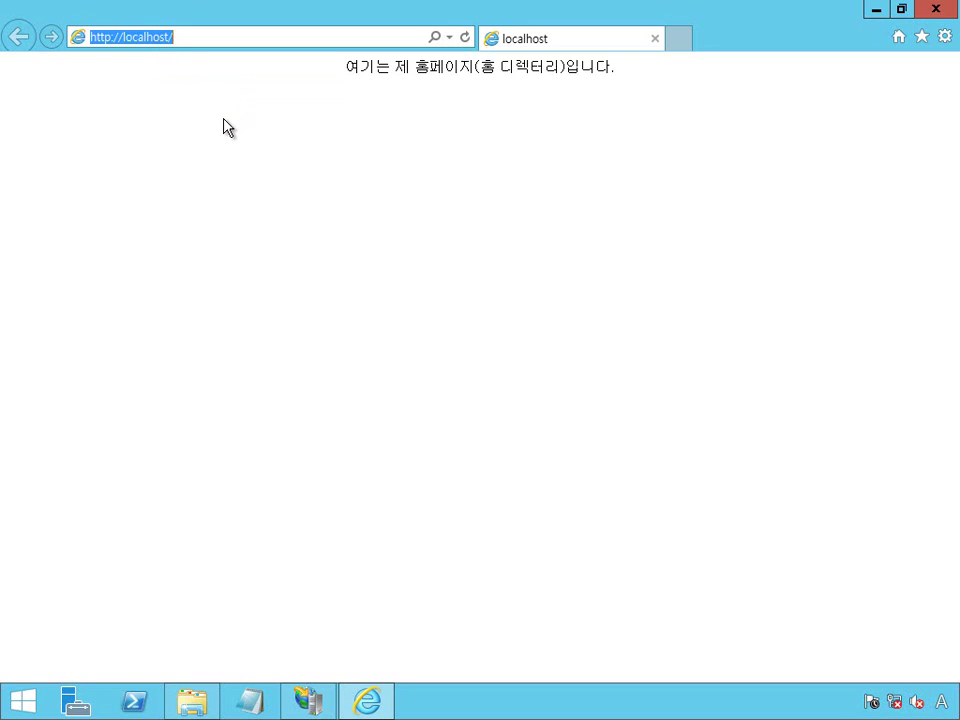
pyautogui.write('ftp:/')
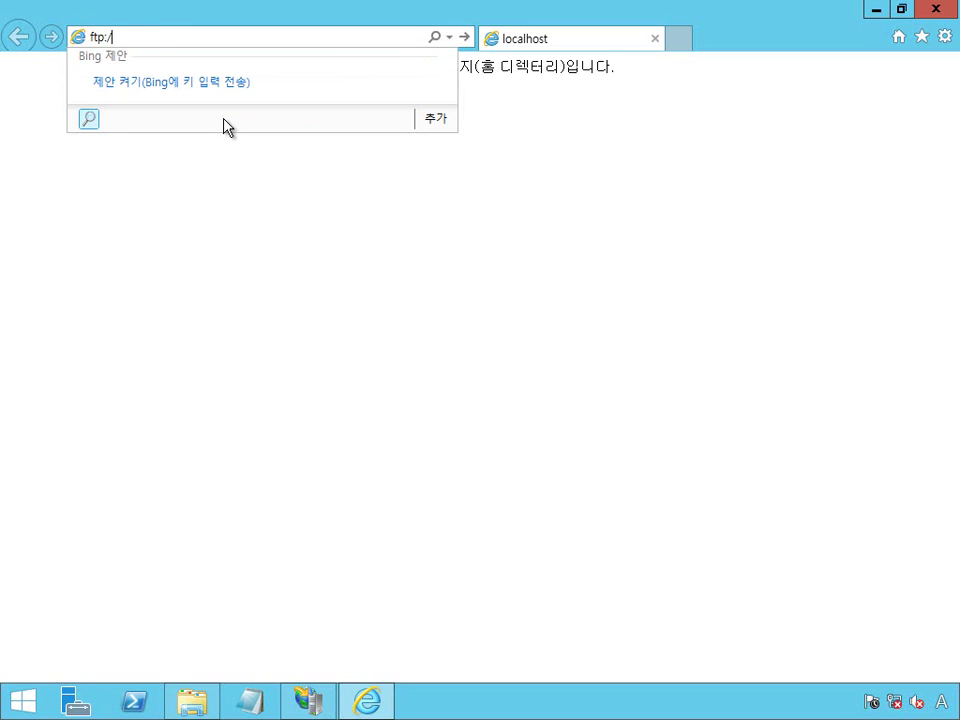
pyautogui.write('/127.0.0.1/')
pyautogui.press('Return')
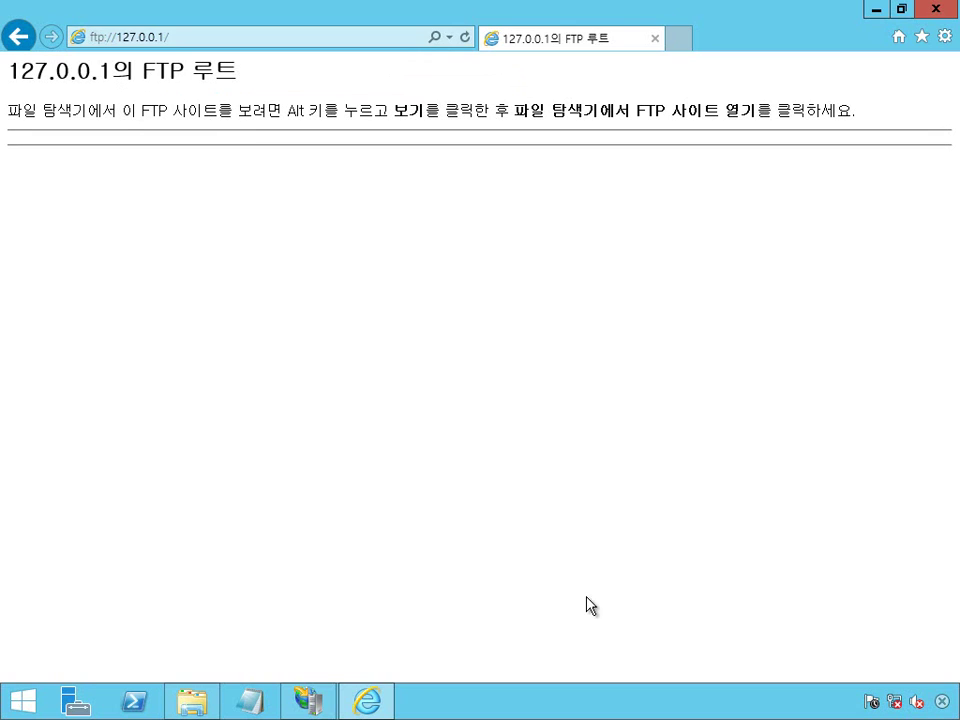
# Place the browser side by side with a new File Explorer window and open C:\inetpub\ftproot there, narrowing its navigation pane
pyautogui.moveTo(893, 702)
pyautogui.press('super+Left')
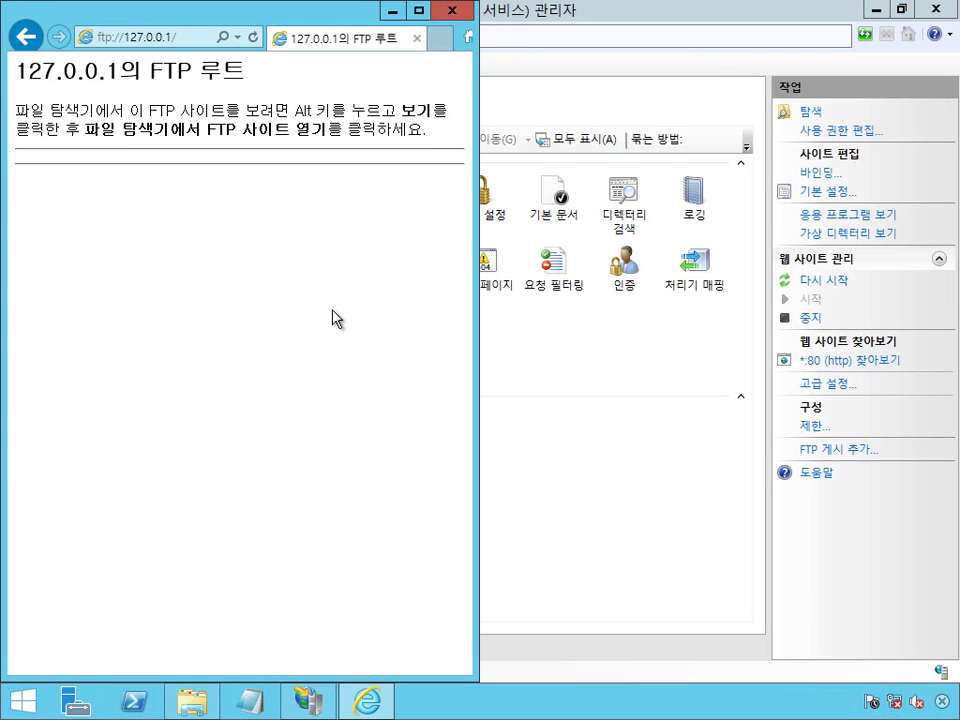
pyautogui.press('super+e')
pyautogui.press('super+Right')
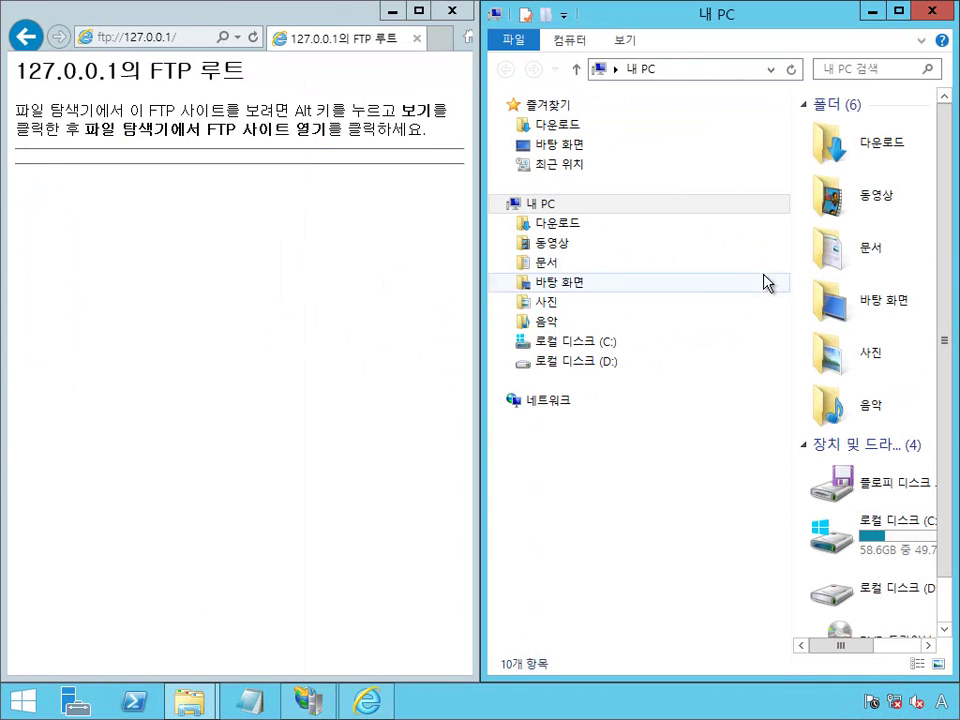
pyautogui.click(606, 346)
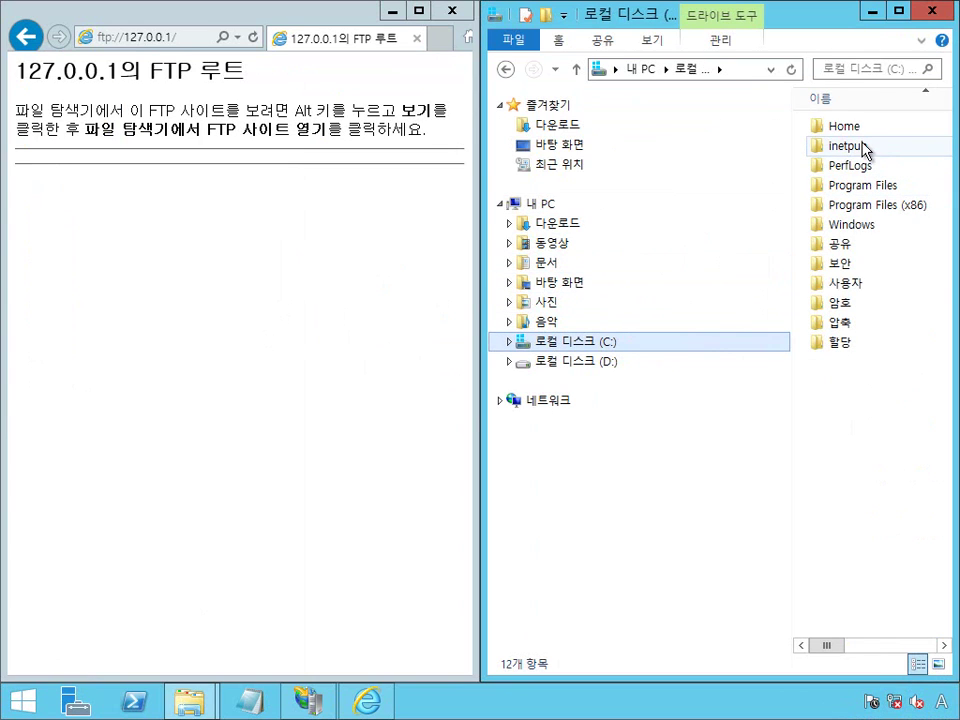
pyautogui.doubleClick(887, 150)
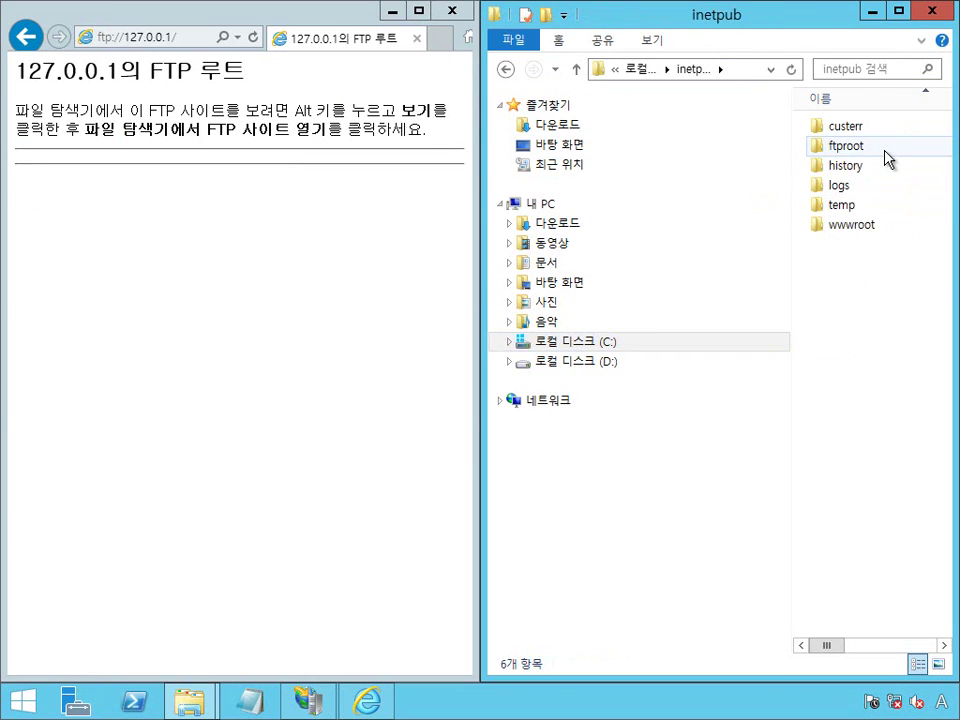
pyautogui.doubleClick(887, 155)
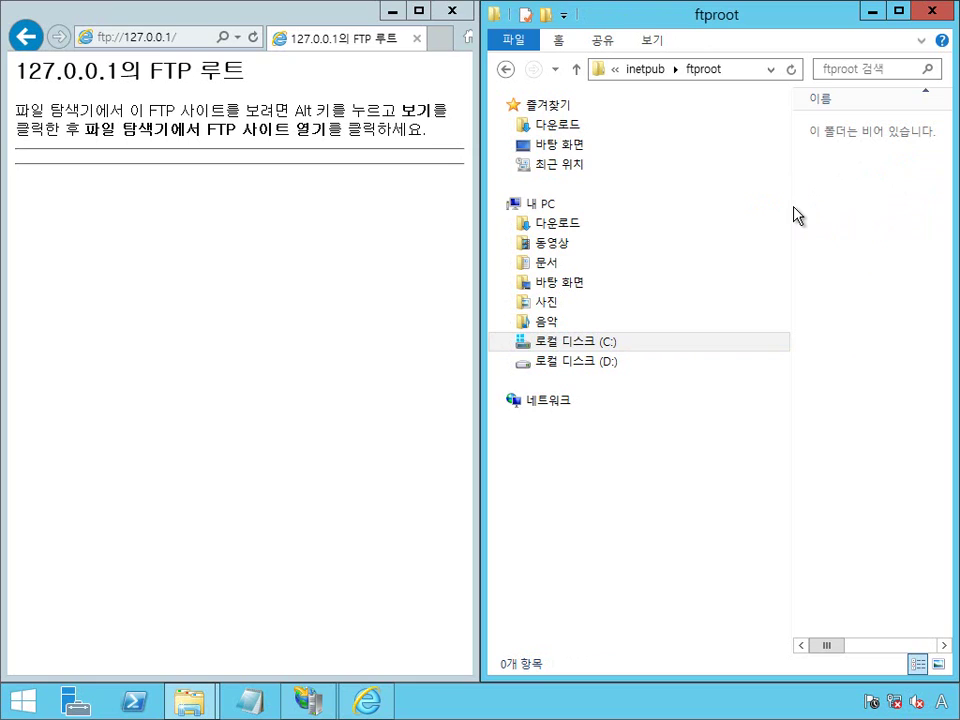
pyautogui.moveTo(792, 178); pyautogui.dragTo(694, 200)
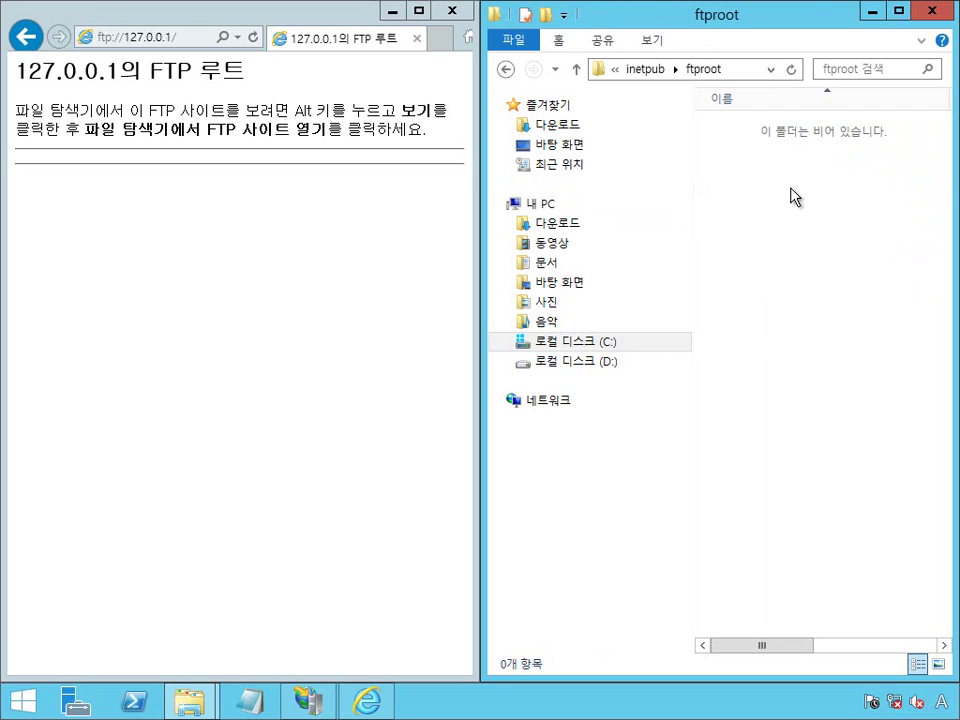
# Create a text document with the default name in the ftproot folder and refresh the FTP listing in the browser
pyautogui.click(252, 38)
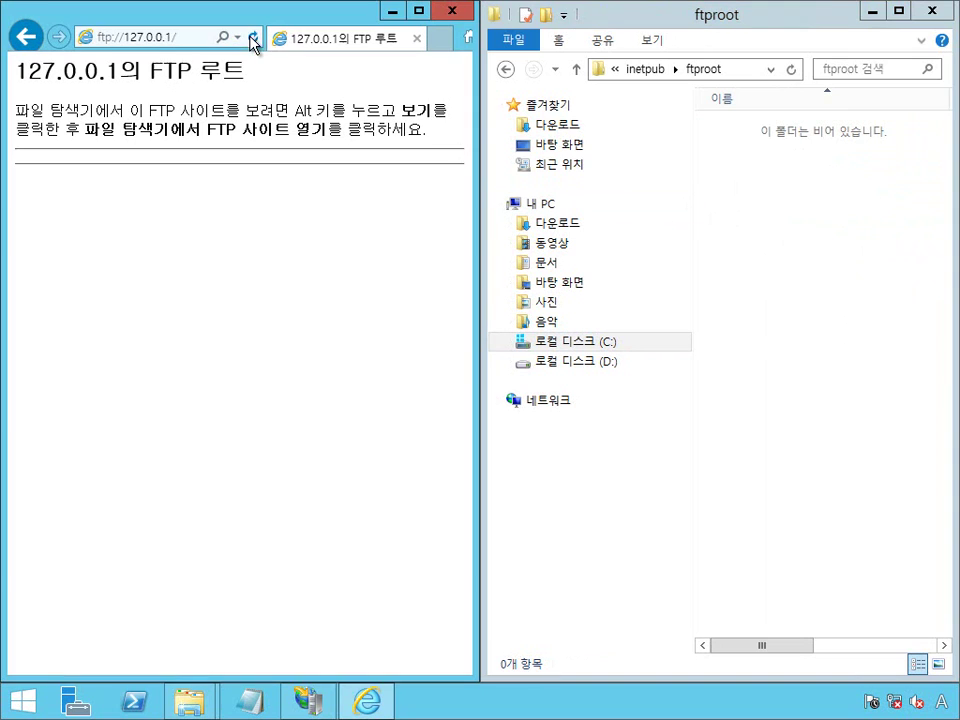
pyautogui.rightClick(797, 180)
pyautogui.moveTo(840, 377)
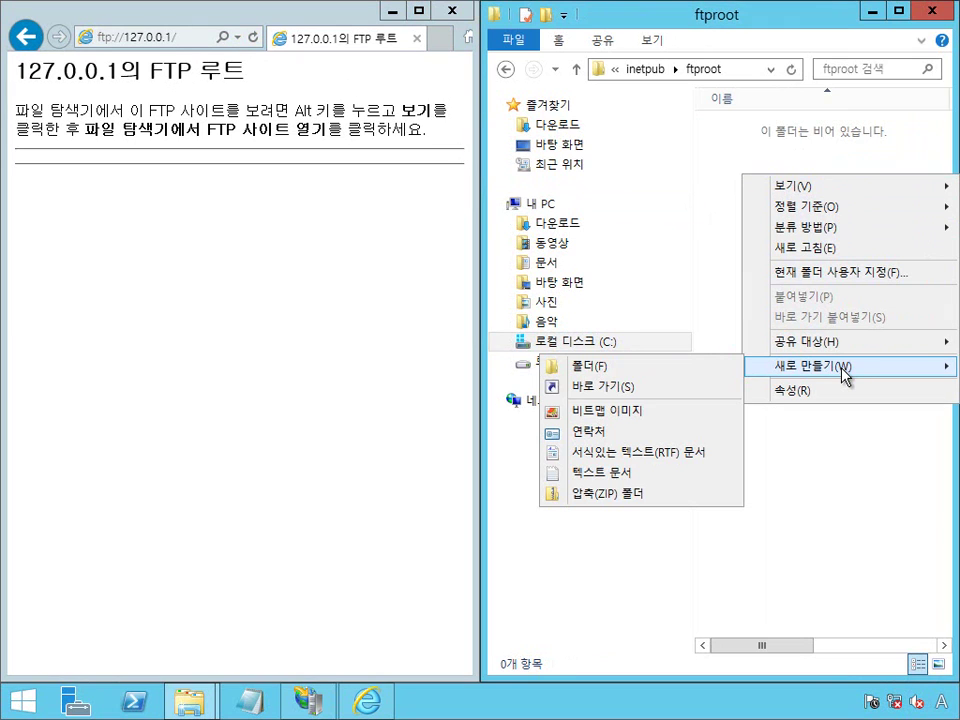
pyautogui.click(681, 474)
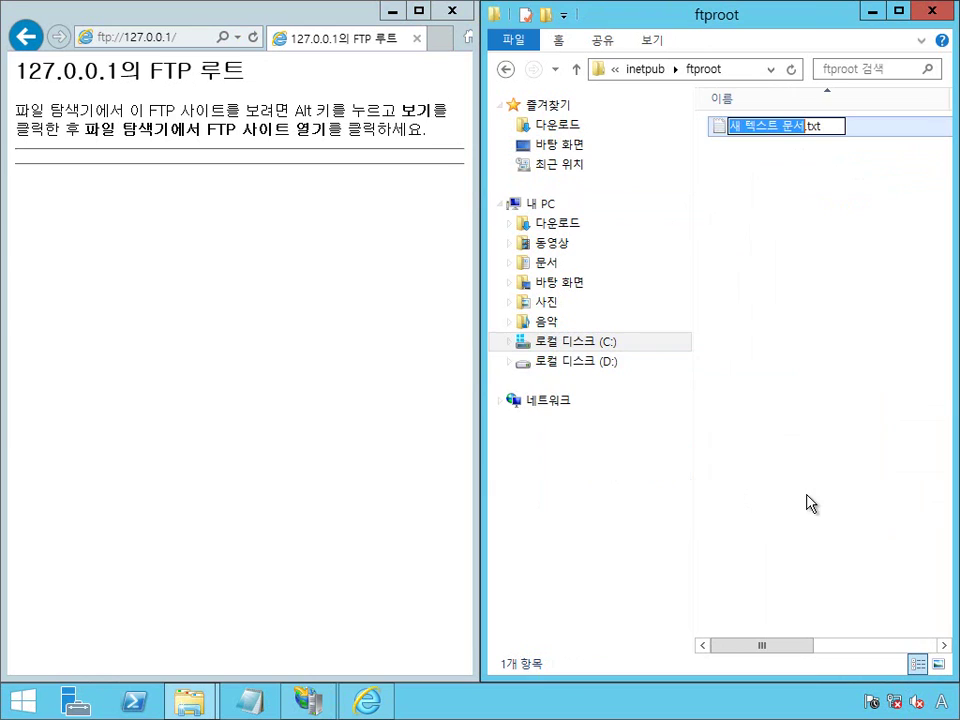
pyautogui.click(797, 407)
pyautogui.click(354, 279)
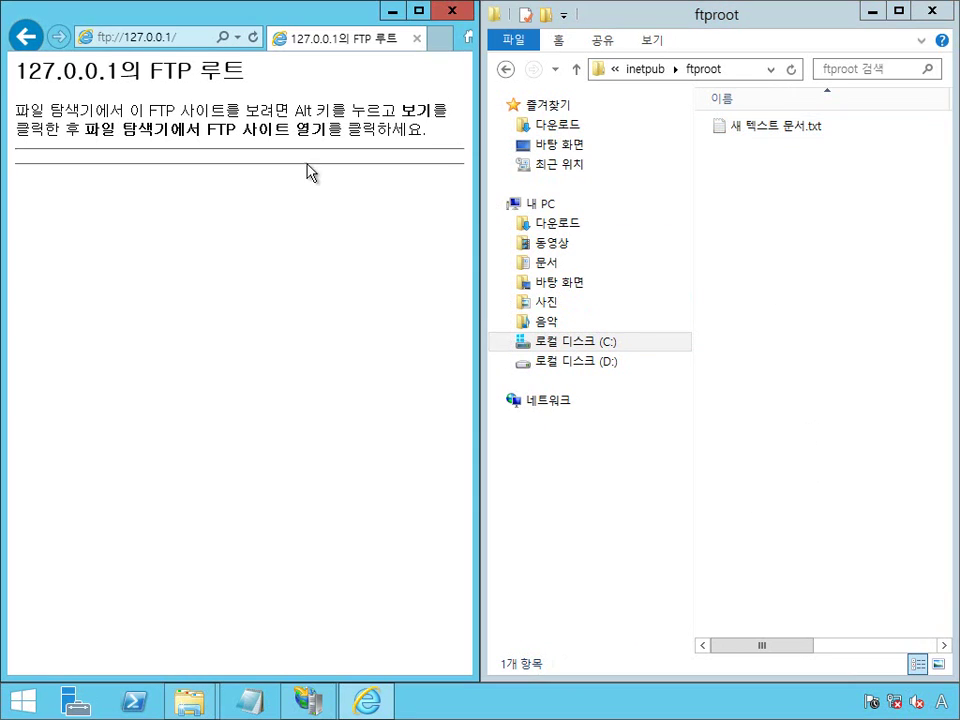
pyautogui.click(253, 37)
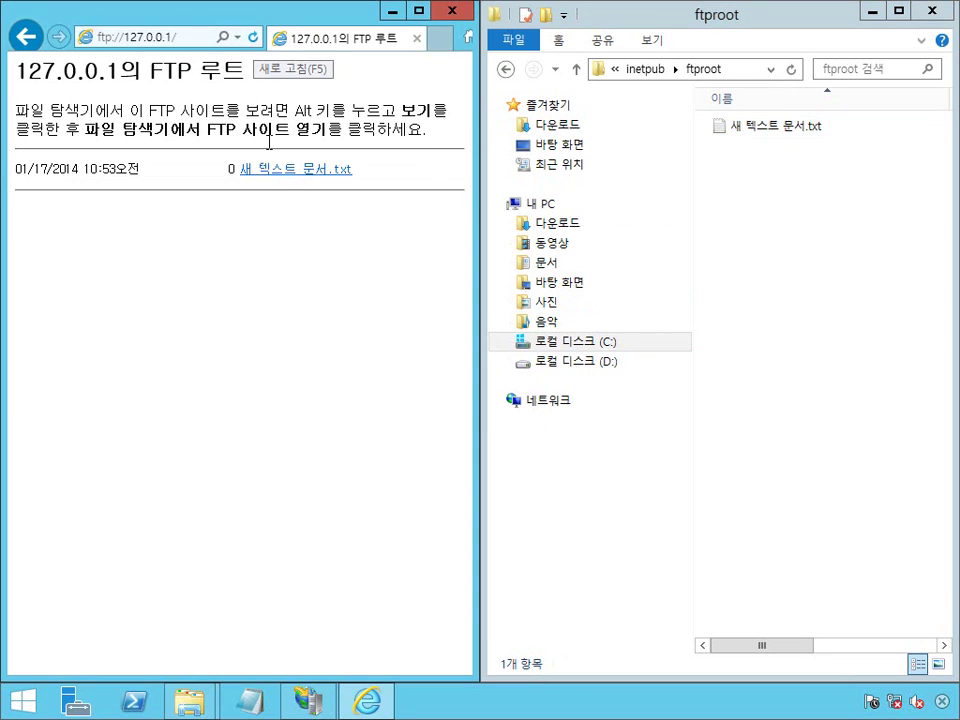
# Create a folder with the default name in ftproot and refresh the browser's FTP listing again
pyautogui.rightClick(711, 176)
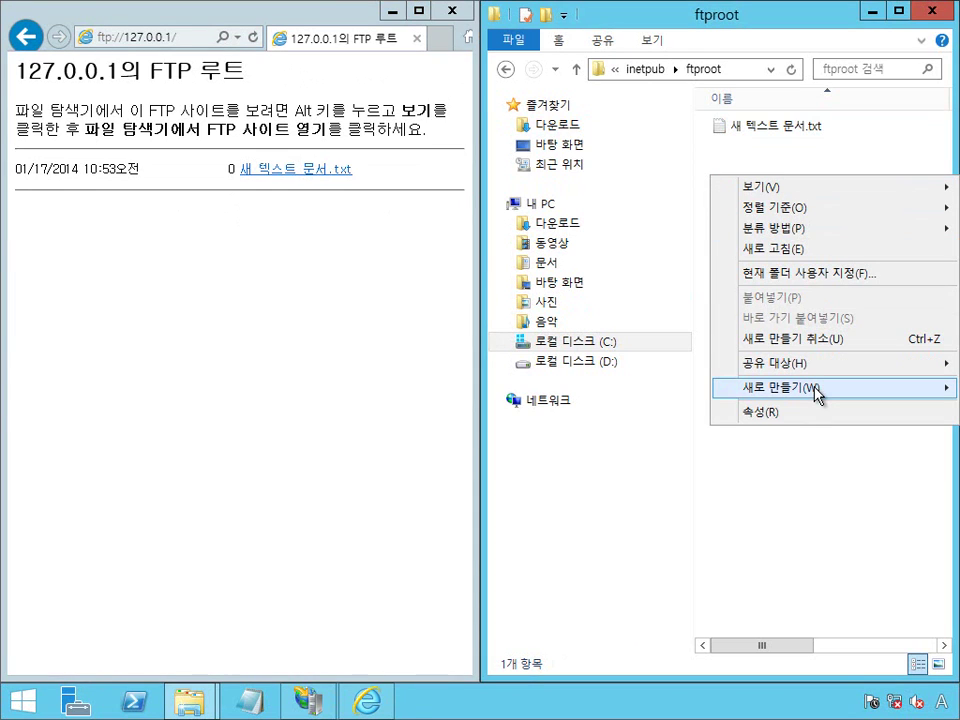
pyautogui.moveTo(816, 392)
pyautogui.click(666, 390)
pyautogui.click(786, 255)
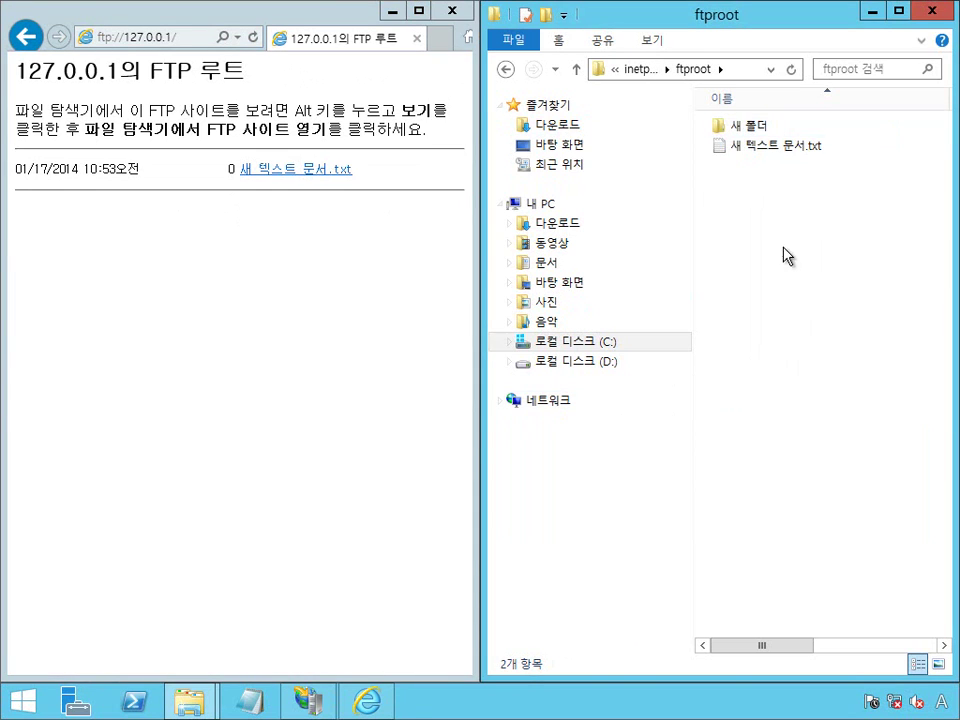
pyautogui.click(735, 129)
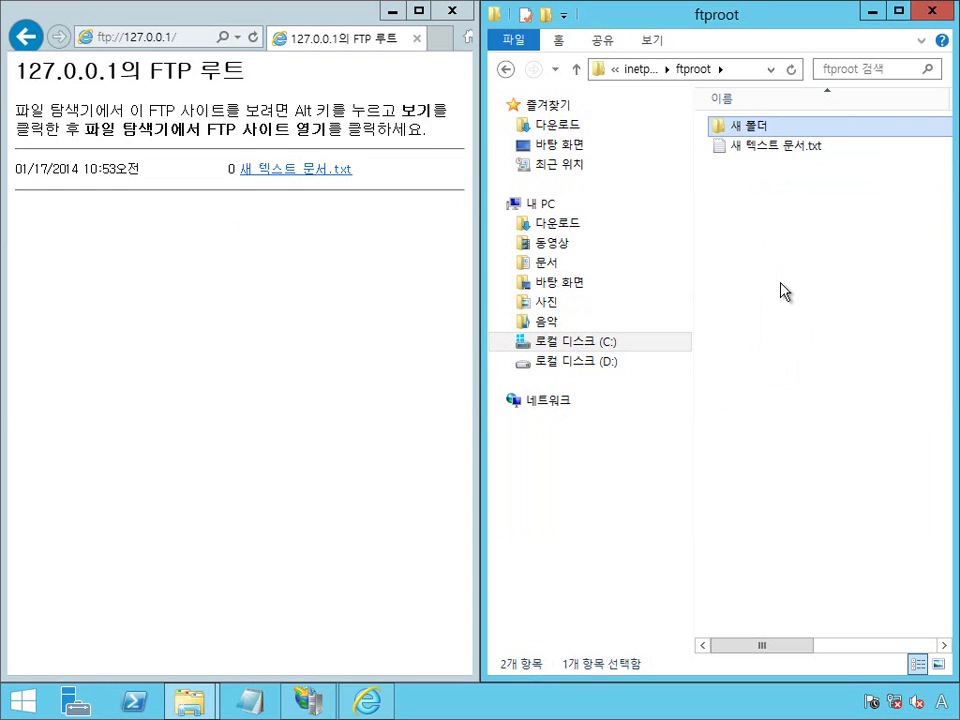
pyautogui.click(252, 37)
pyautogui.click(842, 255)
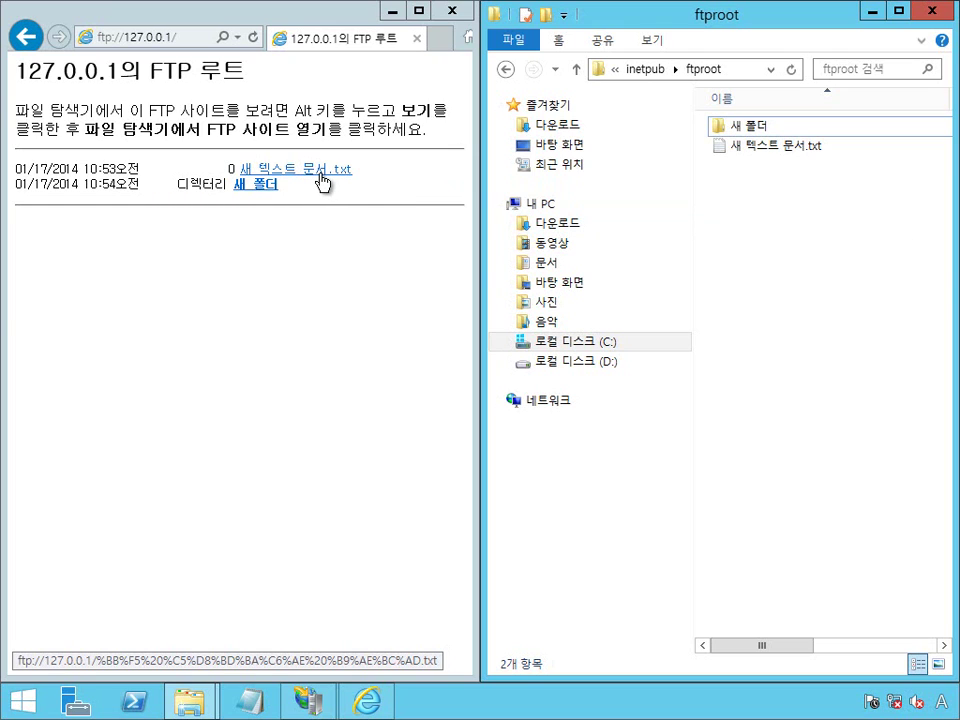
# Write 가져가세요 in 새 텍스트 문서.txt inside ftproot, then save and close the file
pyautogui.doubleClick(733, 148)
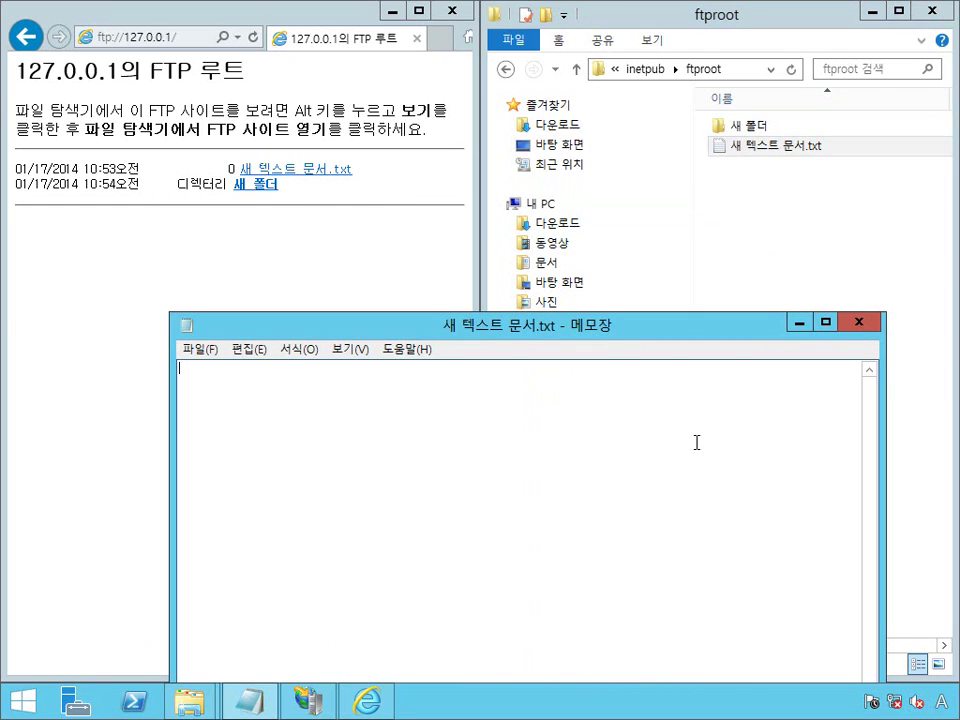
pyautogui.write('가져가세요')
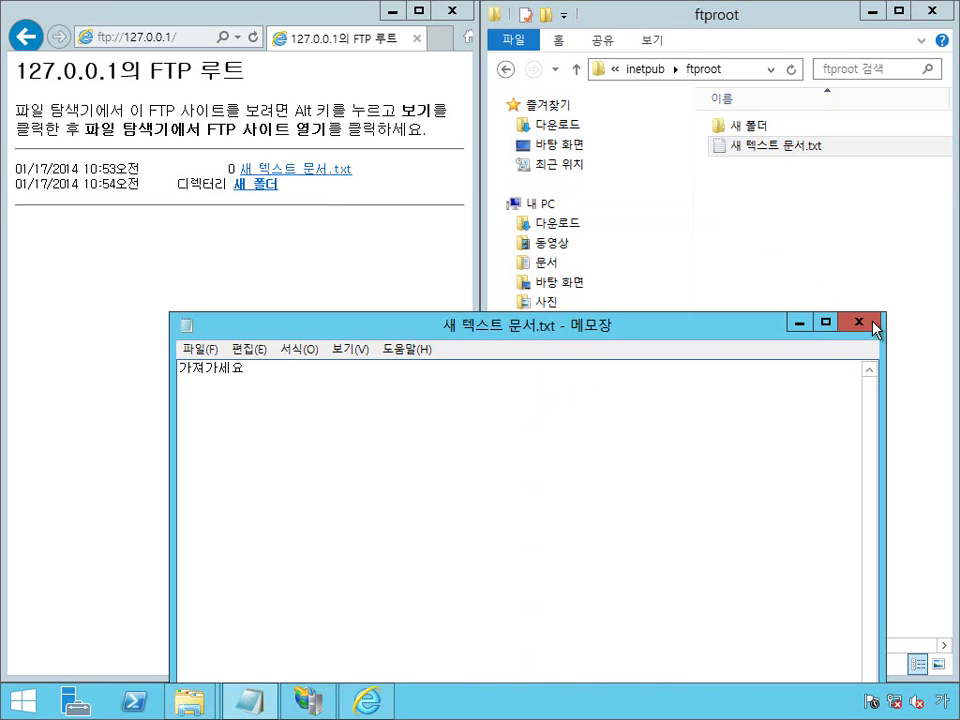
pyautogui.click(858, 322)
pyautogui.click(818, 325)
# Refresh the browser's FTP listing of ftp://127.0.0.1/ to pick up the edited text file
pyautogui.click(268, 46)
pyautogui.click(243, 37)
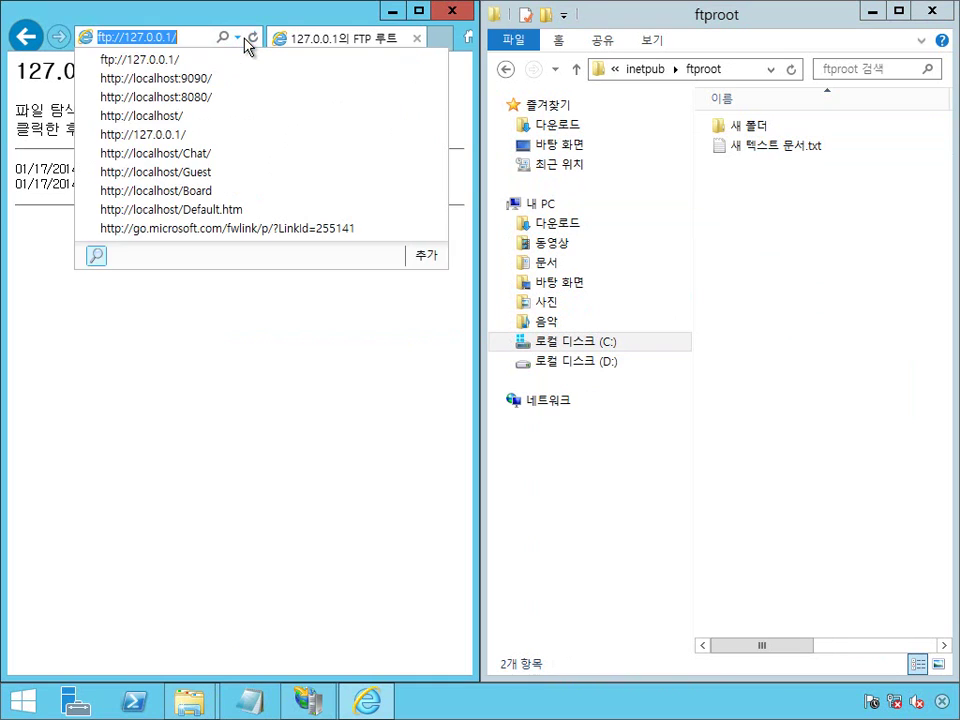
pyautogui.click(254, 40)
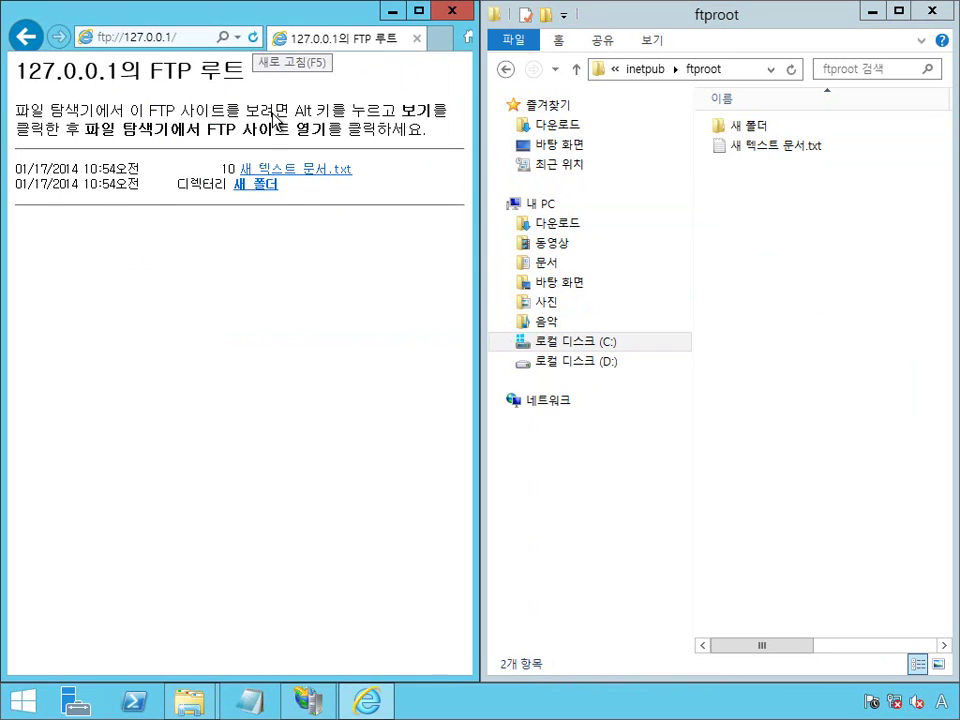
# Try to save 새 텍스트 문서.txt from the FTP listing, then open it in the browser and return to the listing
pyautogui.rightClick(309, 176)
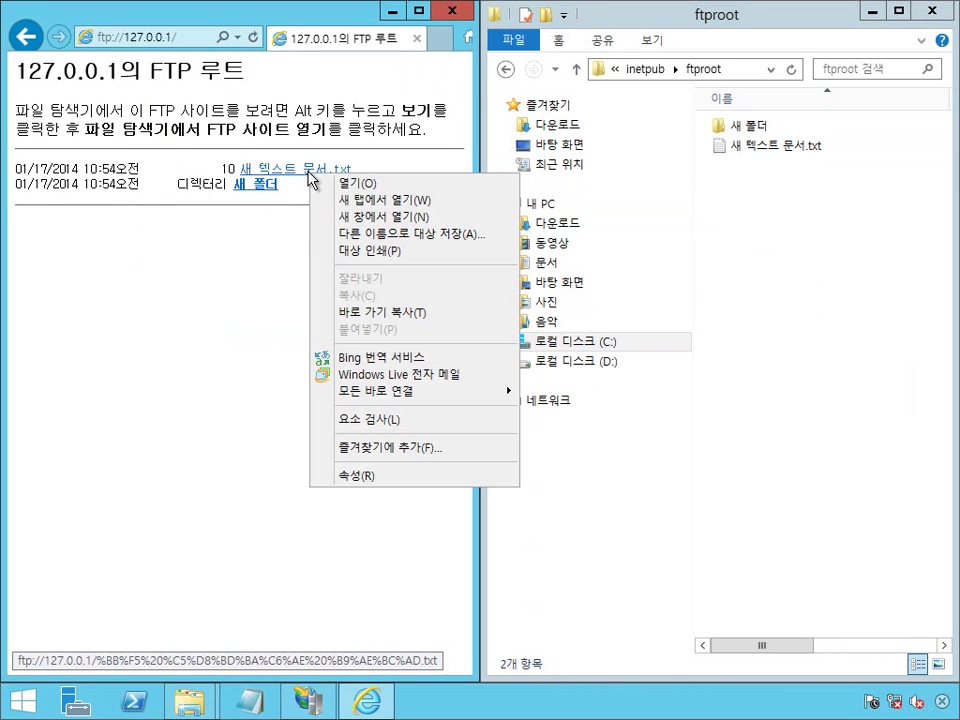
pyautogui.click(373, 242)
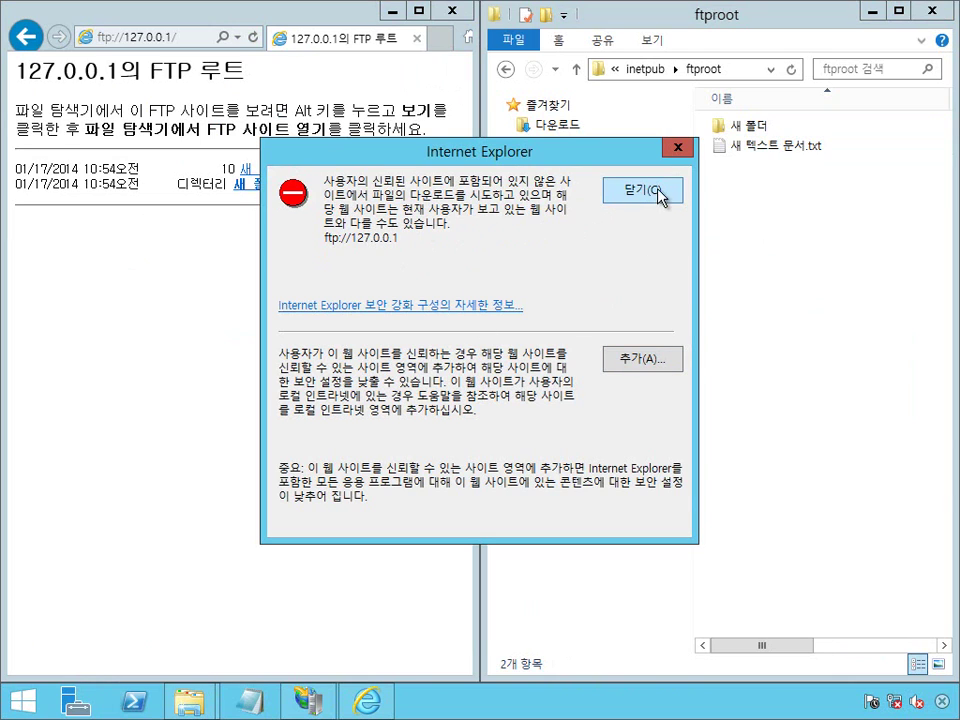
pyautogui.click(679, 150)
pyautogui.click(339, 176)
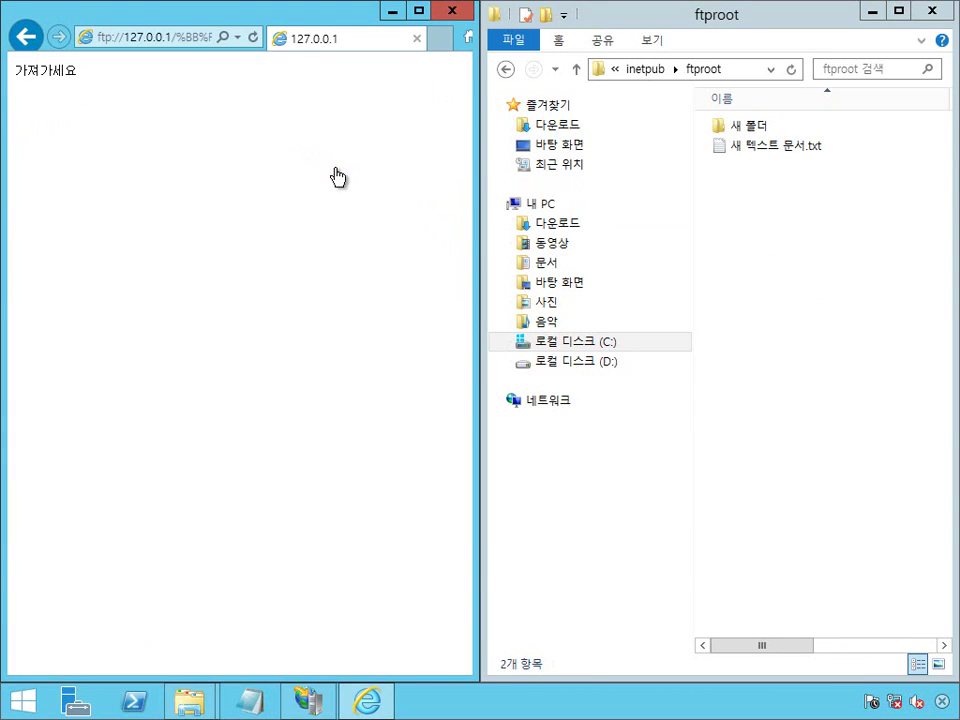
pyautogui.click(26, 38)
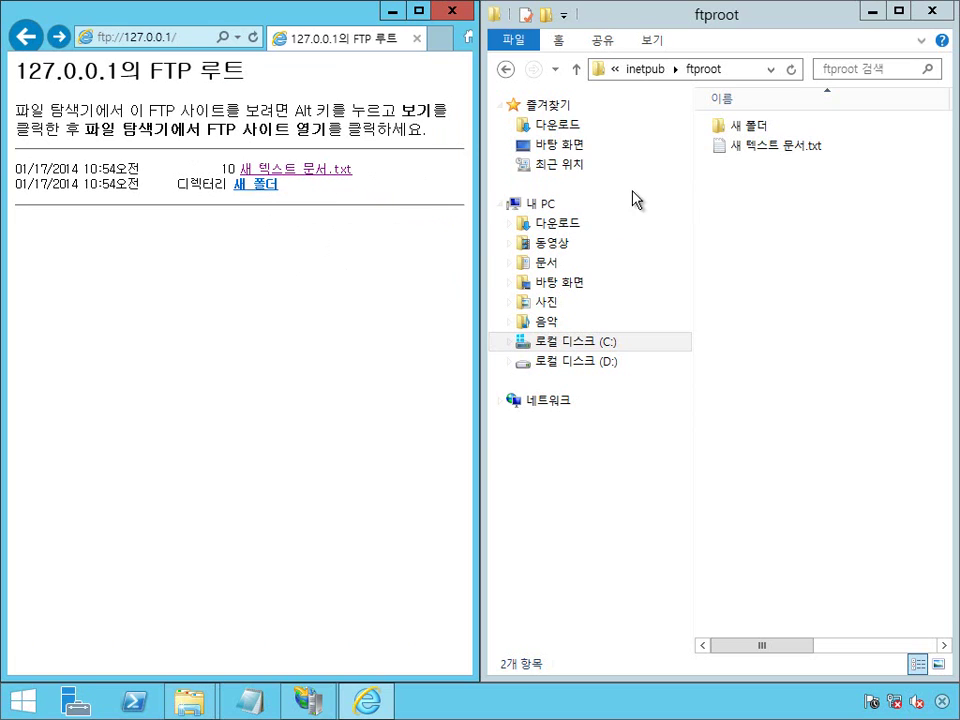
# Compress 새 텍스트 문서.txt into a ZIP file in ftproot and refresh the browser's FTP listing
pyautogui.rightClick(768, 150)
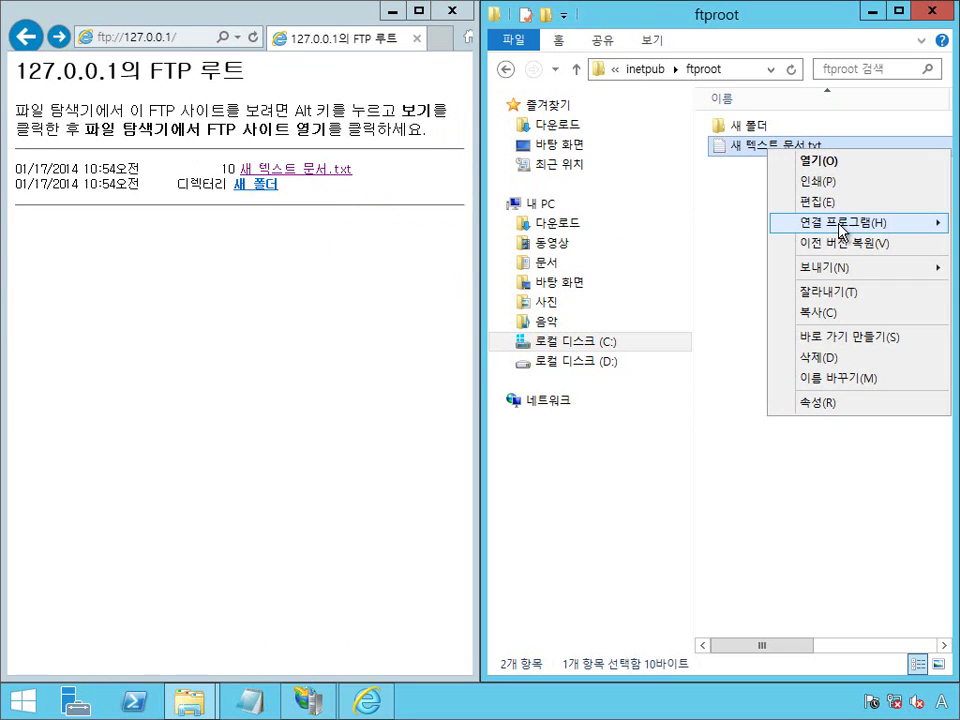
pyautogui.moveTo(865, 270)
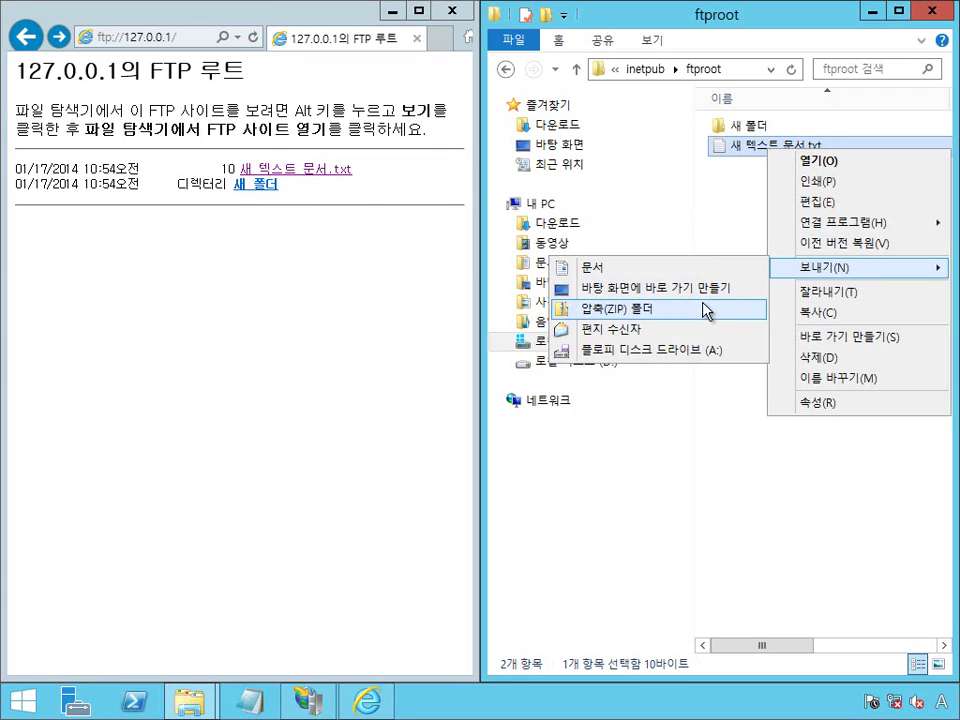
pyautogui.click(600, 308)
pyautogui.click(793, 178)
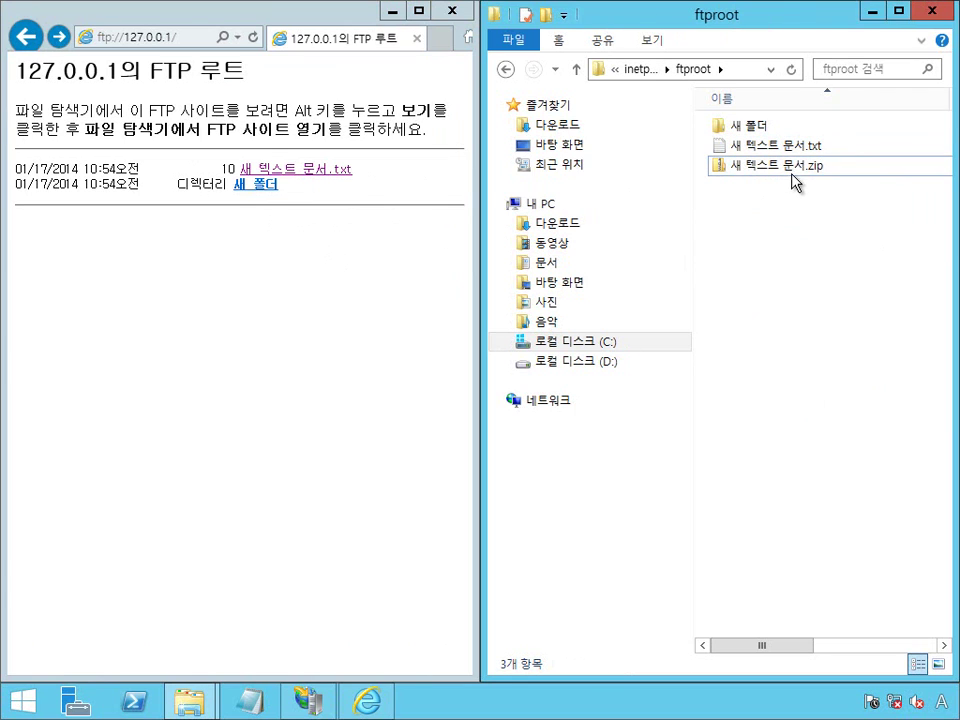
pyautogui.click(390, 224)
pyautogui.click(256, 42)
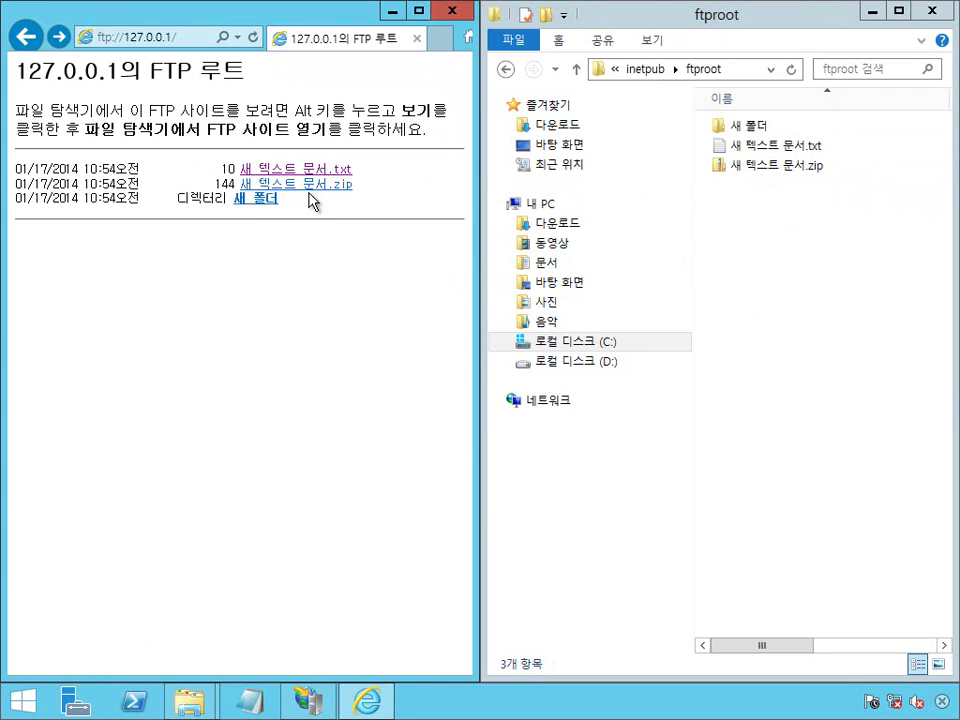
# Try to download 새 텍스트 문서.zip from the FTP listing and return to the listing
pyautogui.click(322, 186)
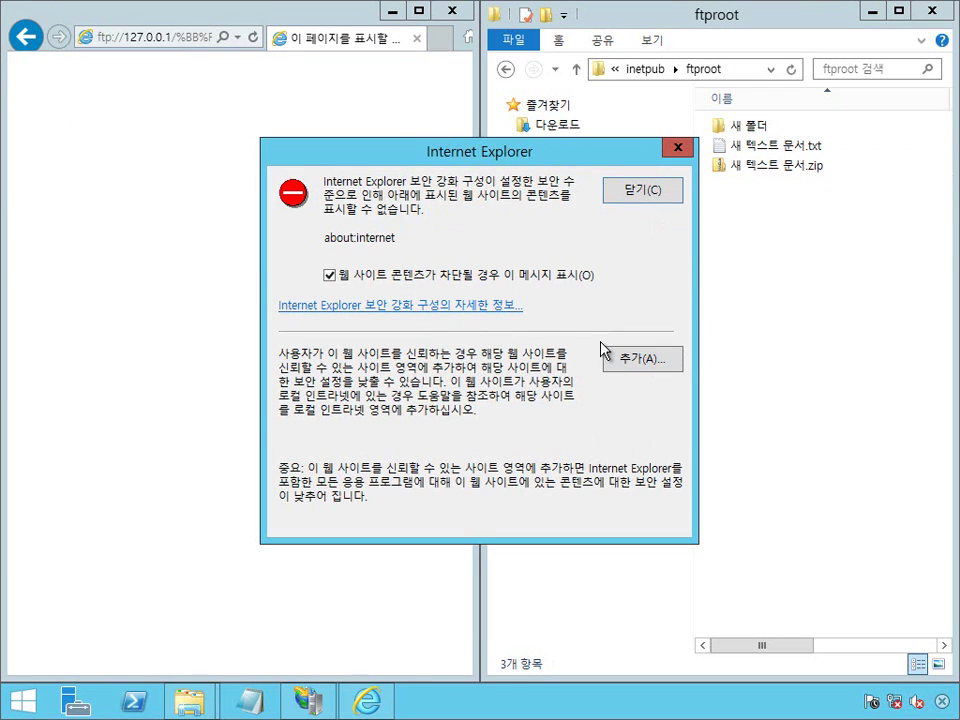
pyautogui.click(668, 200)
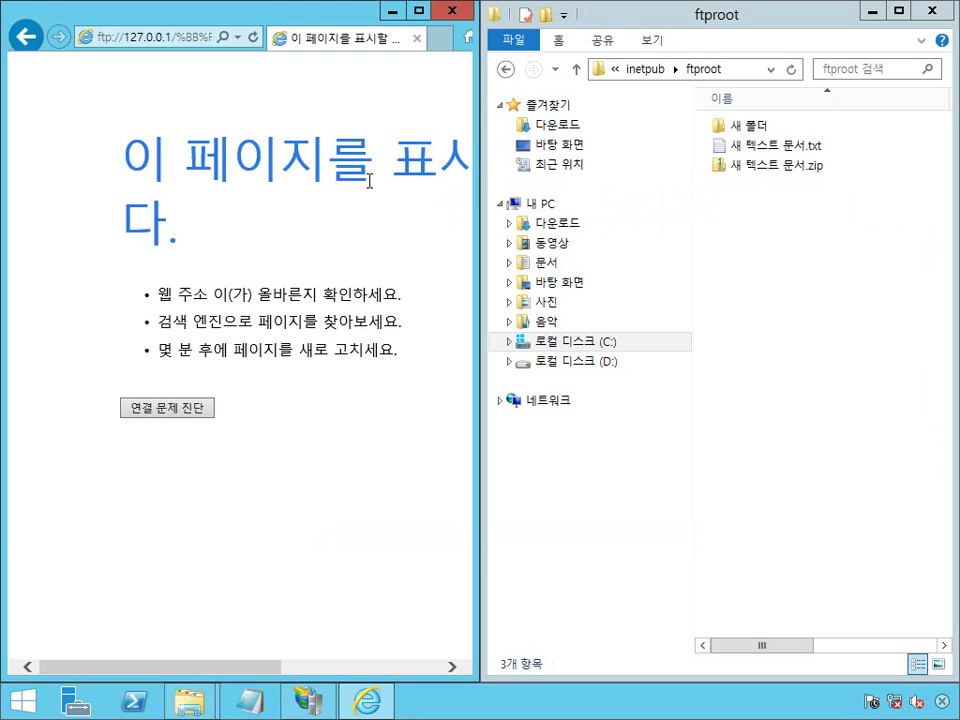
pyautogui.click(26, 37)
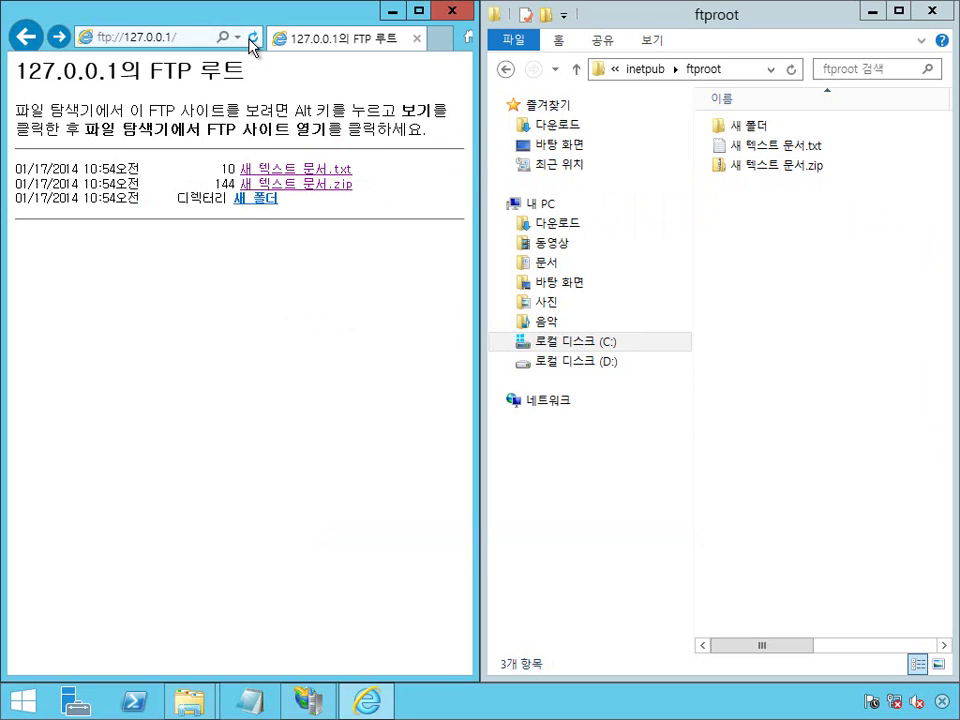
pyautogui.click(151, 43)
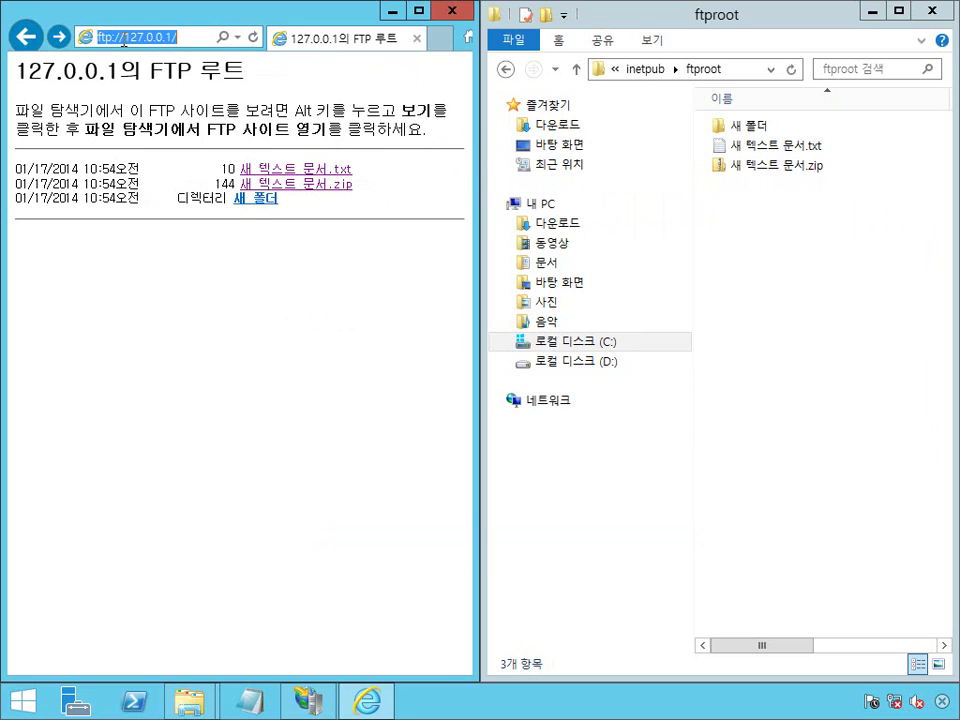
pyautogui.doubleClick(131, 37)
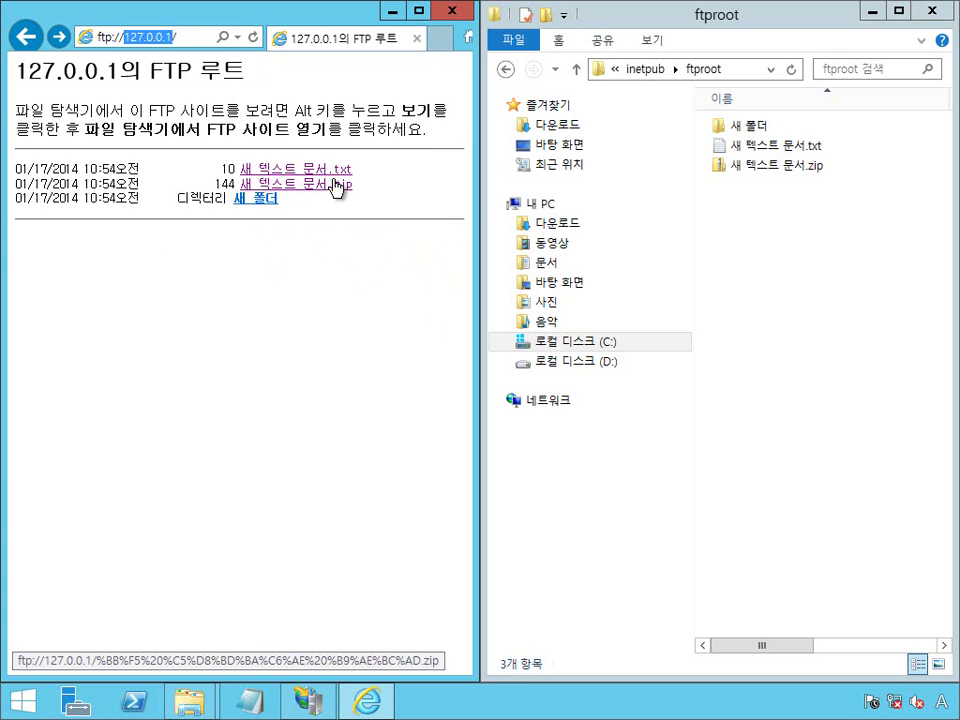
pyautogui.click(793, 313)
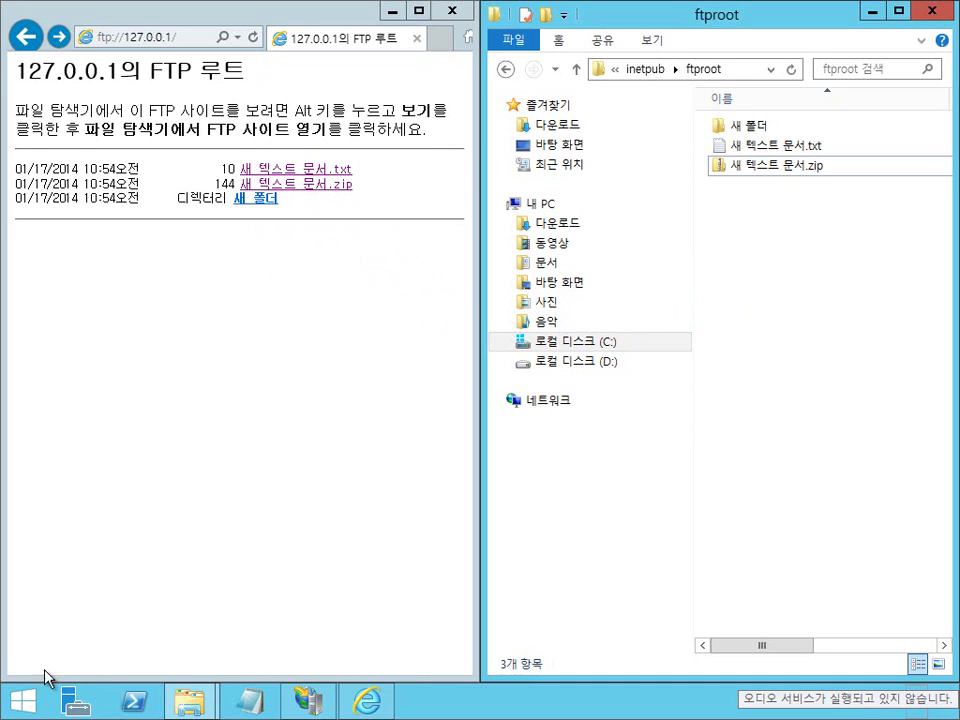
# Switch to the untitled Notepad document and write the heading "FTP 서버 구축"
pyautogui.click(248, 700)
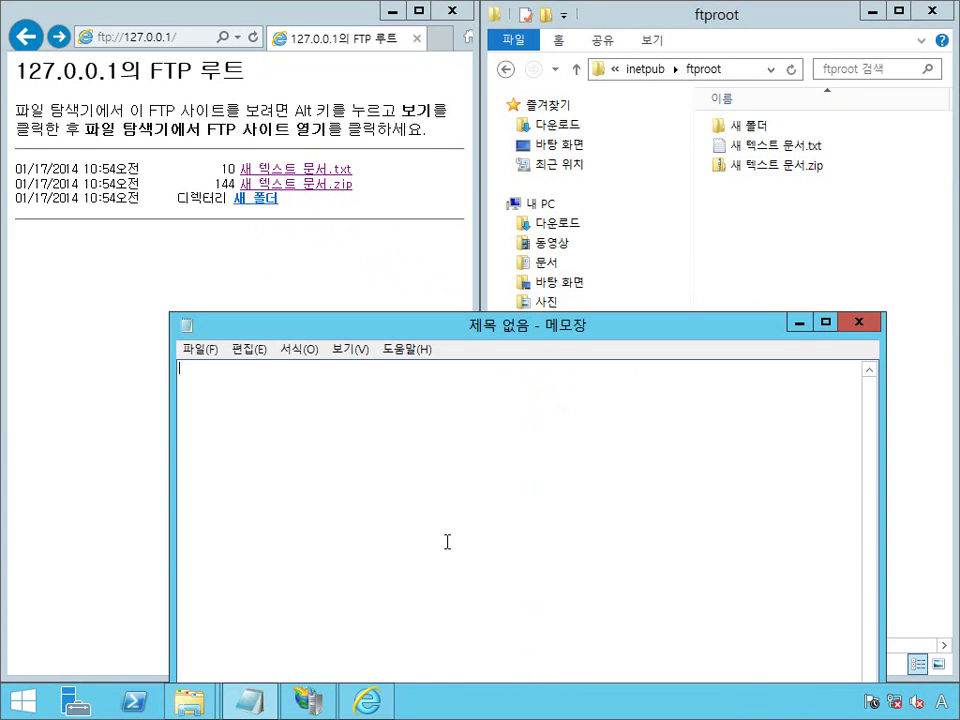
pyautogui.write('FTP')
pyautogui.press('Hangul')
pyautogui.write('서버 구축')
pyautogui.press('Return')
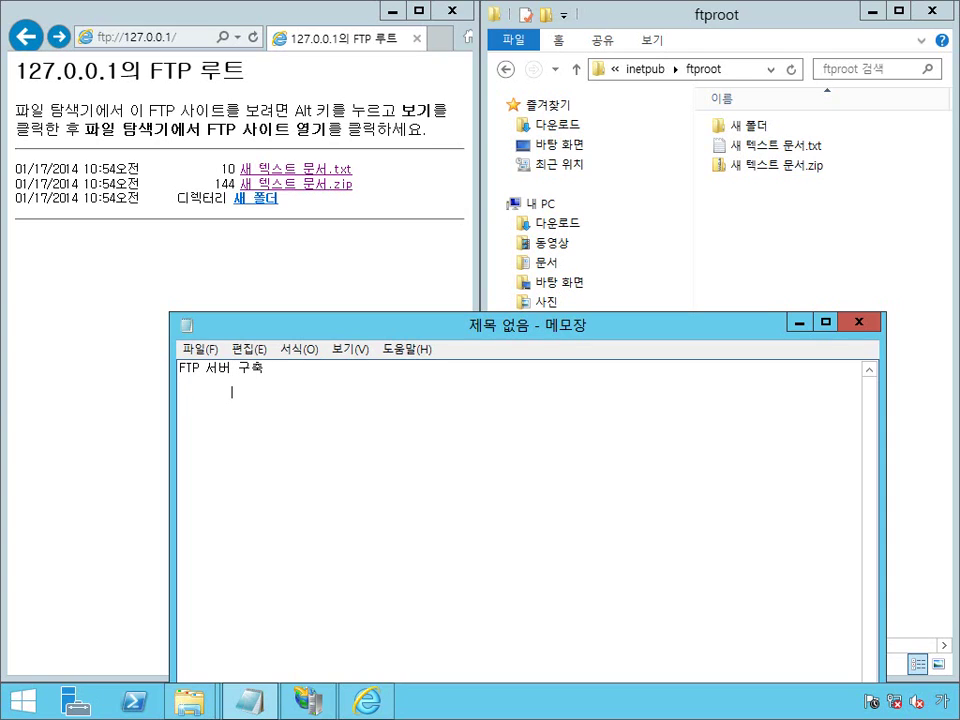
# Add the indented item "- 익명(Anonymous) 사용자" below the heading in the notes
pyautogui.write('ㅓ')
pyautogui.press('BackSpace')
pyautogui.write('- 익명 사용자')
pyautogui.press('Left')
pyautogui.press('Left')
pyautogui.press('Left')
pyautogui.press('Left')
pyautogui.write('(')
pyautogui.press('Hangul')
pyautogui.write('Anon')
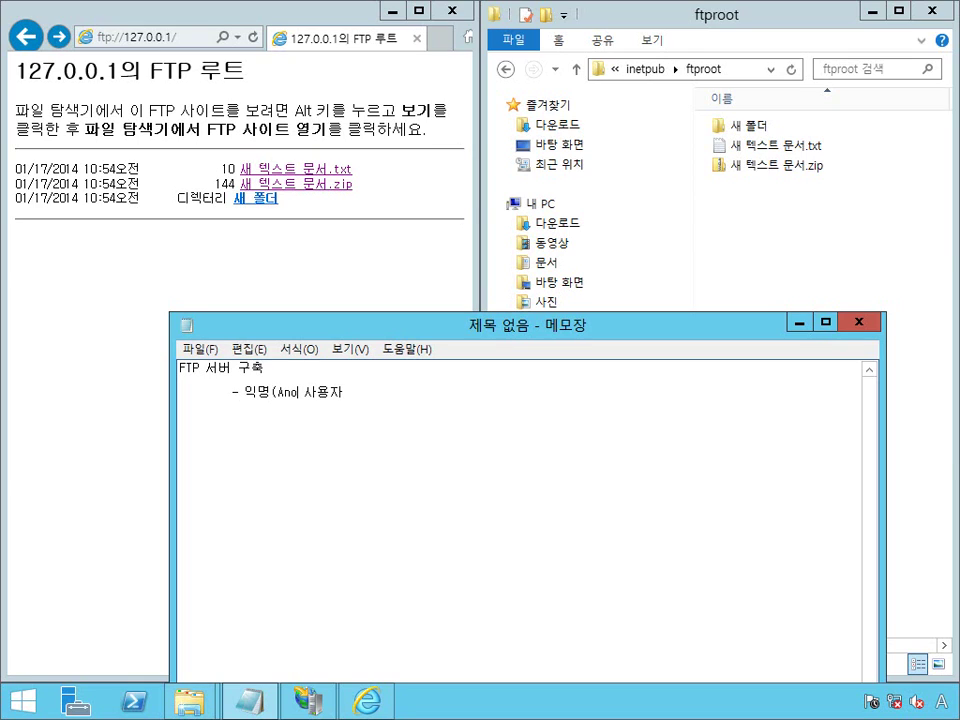
pyautogui.write('y')
pyautogui.write('ymouse')
pyautogui.press('BackSpace')
pyautogui.write(')')
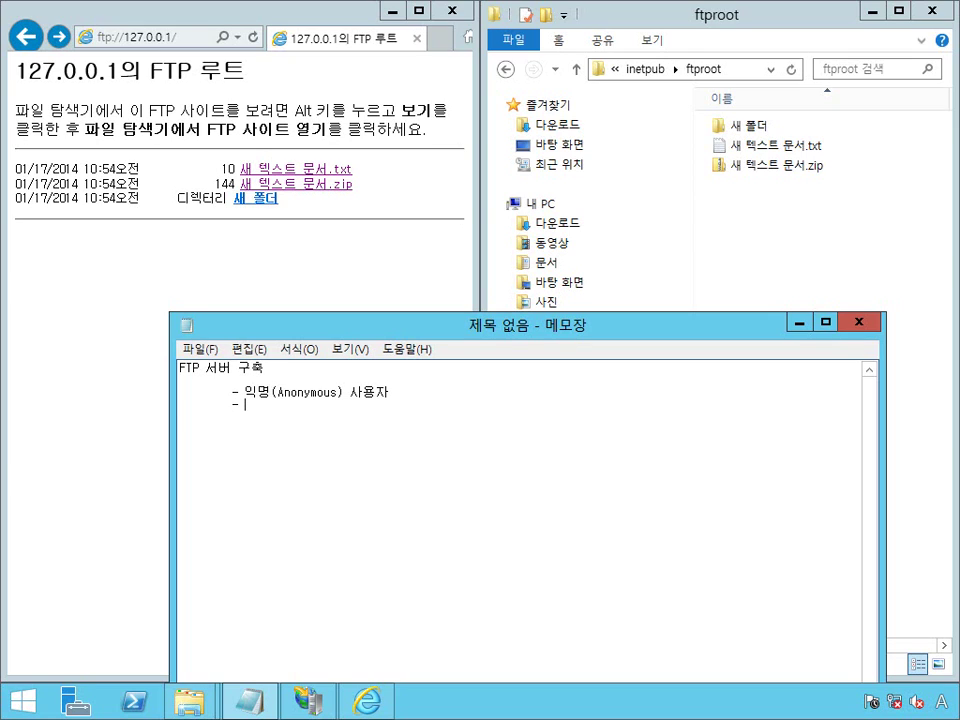
# Write the second item of the notes as "- Administrator 만 접속"
pyautogui.write('ㅁㅇ')
pyautogui.press('BackSpace')
pyautogui.press('BackSpace')
pyautogui.press('Hangul')
pyautogui.write('Administrator')
pyautogui.press('BackSpace')
pyautogui.press('BackSpace')
pyautogui.press('BackSpace')
pyautogui.press('BackSpace')
pyautogui.write('ator')
pyautogui.press('Hangul')
pyautogui.write('만 접속')
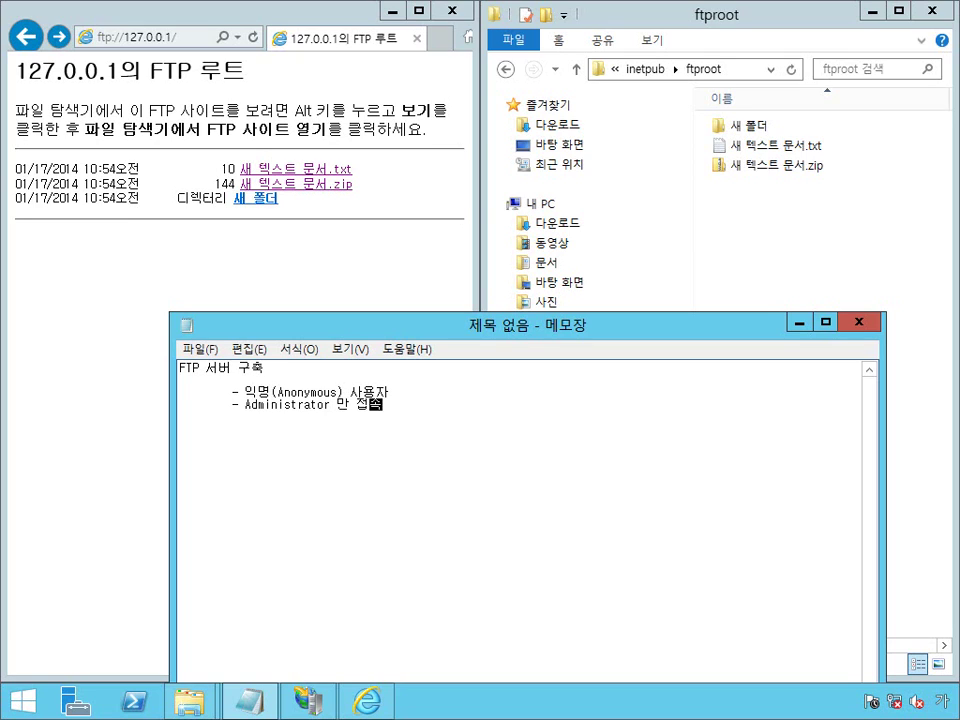
# Add the third indented item "- Users 용 전용 FTP" to the notes
pyautogui.press('Return')
pyautogui.press('Tab')
pyautogui.write('-')
pyautogui.press('Hangul')
pyautogui.write('Users')
pyautogui.press('Hangul')
pyautogui.write('용 전용')
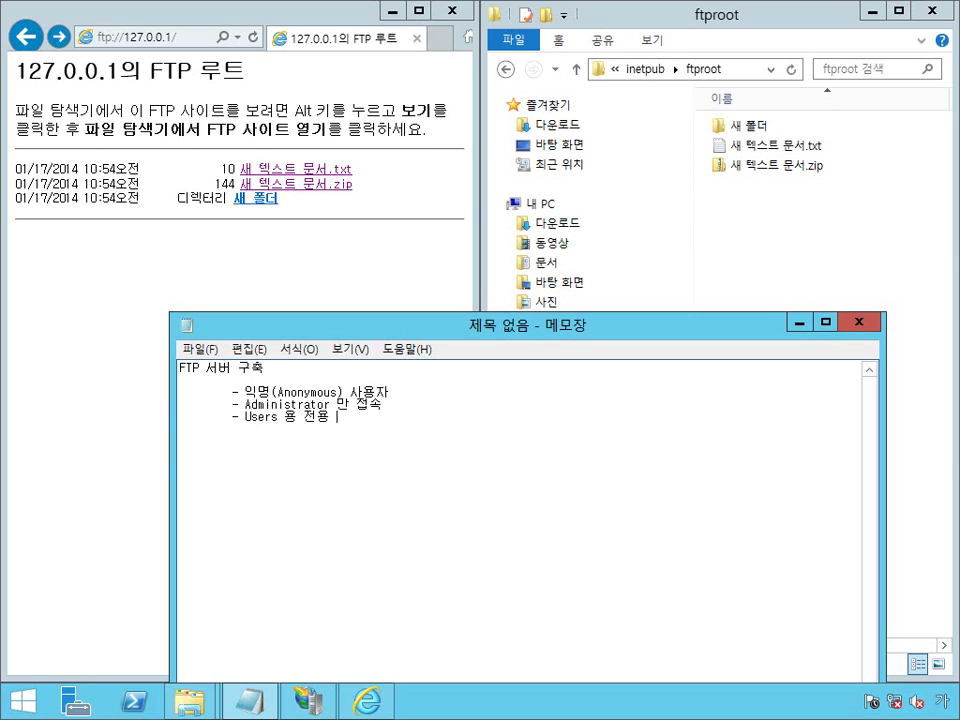
pyautogui.press('Hangul')
pyautogui.write('FTP')
pyautogui.press('Return')
# Switch to IIS Manager, check the Default FTP Site's basic settings, and view its ftproot folder in File Explorer
pyautogui.click(725, 254)
pyautogui.click(309, 700)
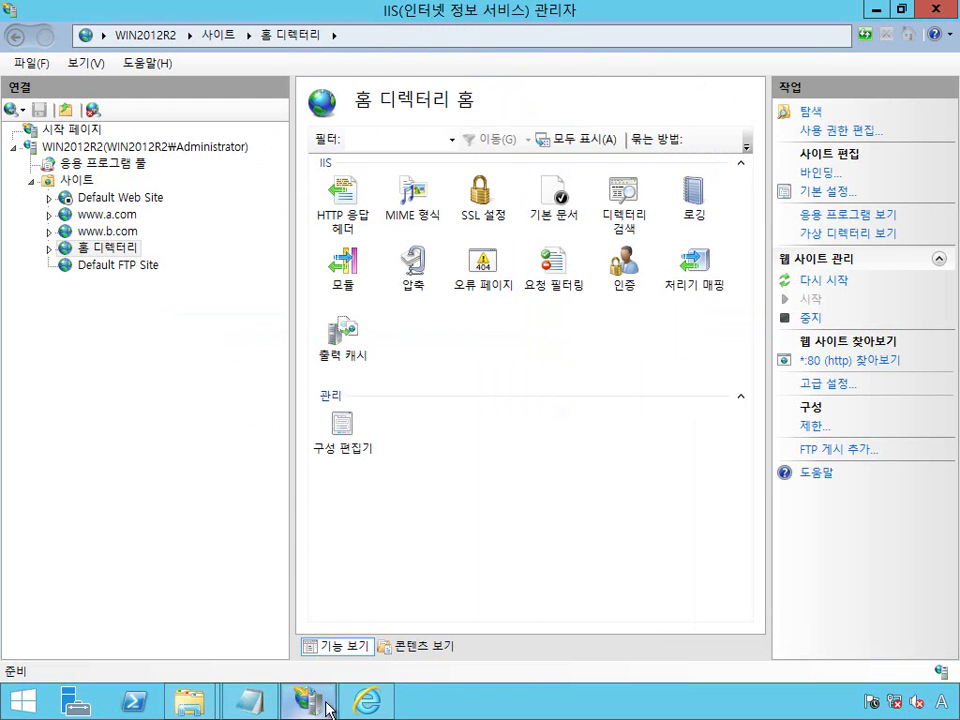
pyautogui.click(122, 266)
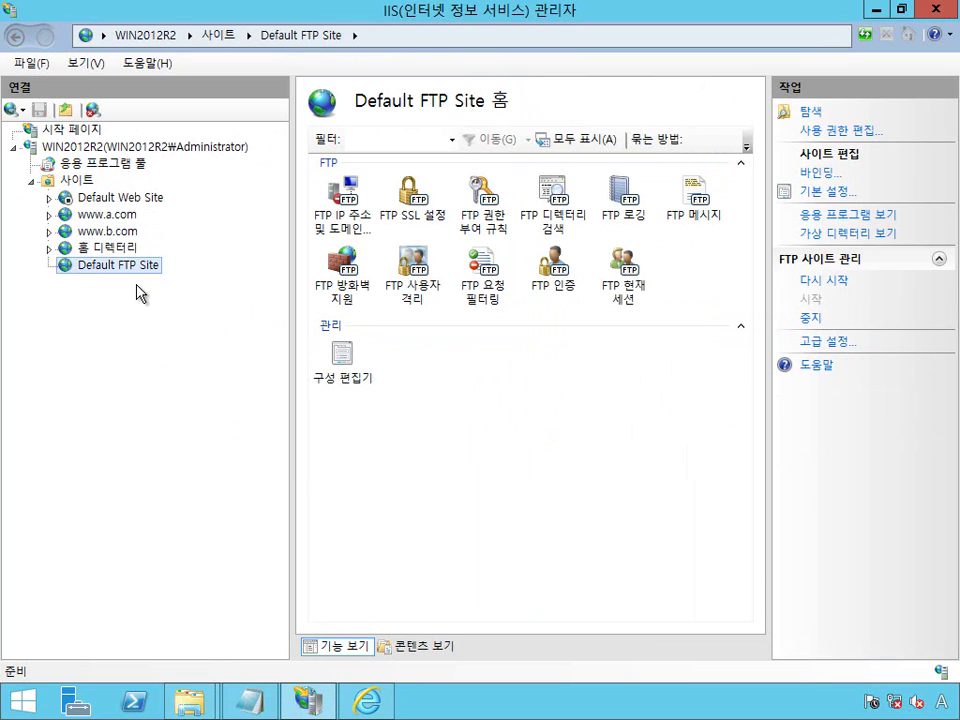
pyautogui.click(838, 193)
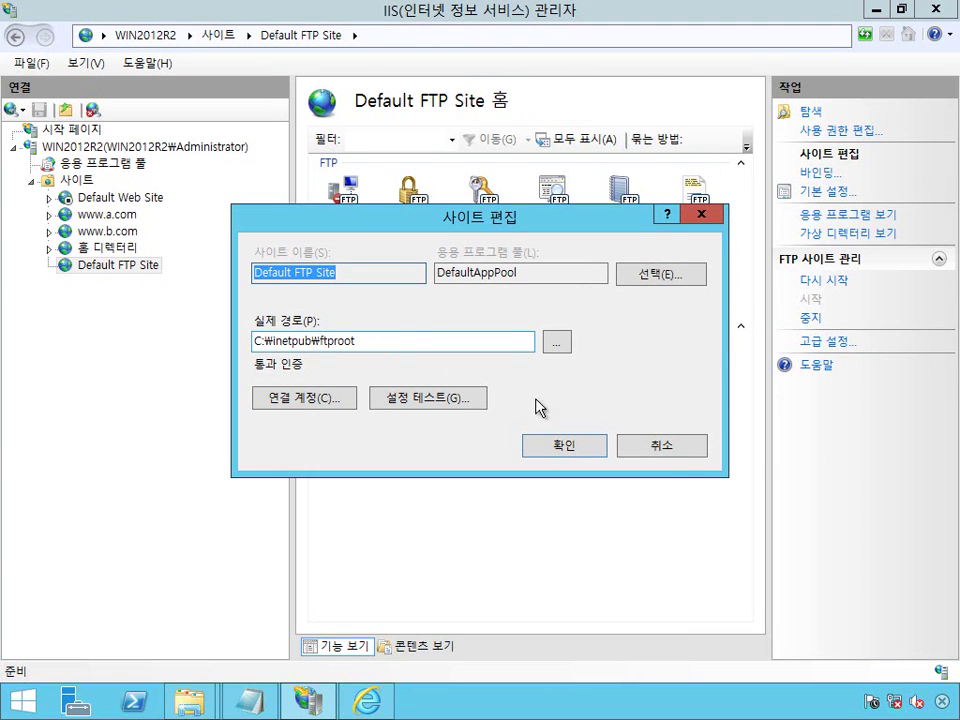
pyautogui.click(670, 446)
pyautogui.moveTo(203, 710)
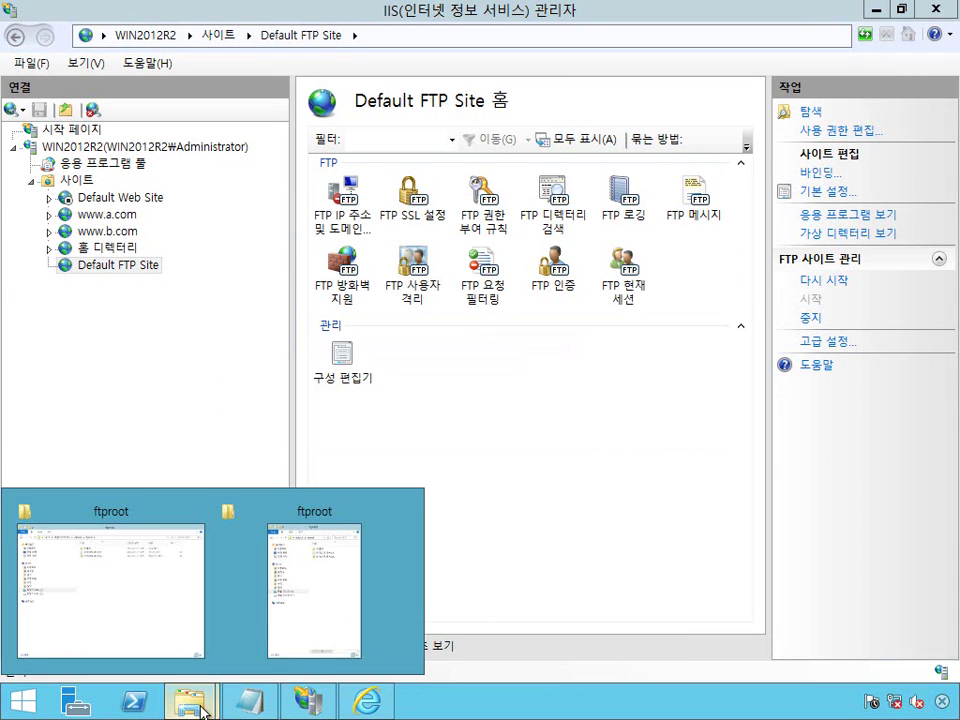
pyautogui.click(268, 630)
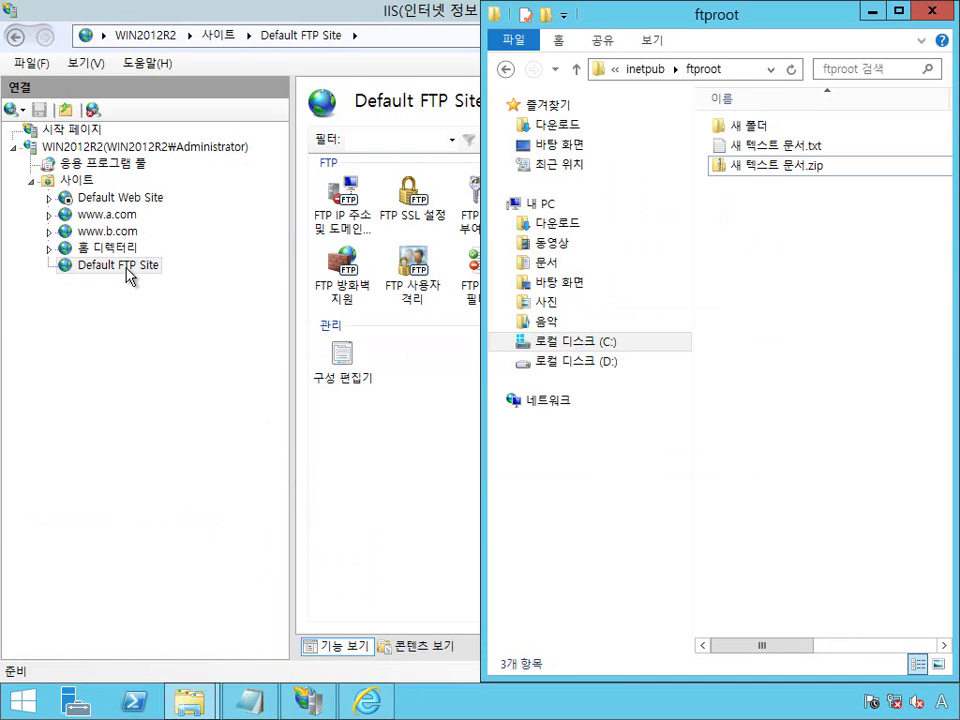
# Stop the Default FTP Site in IIS Manager
pyautogui.rightClick(119, 271)
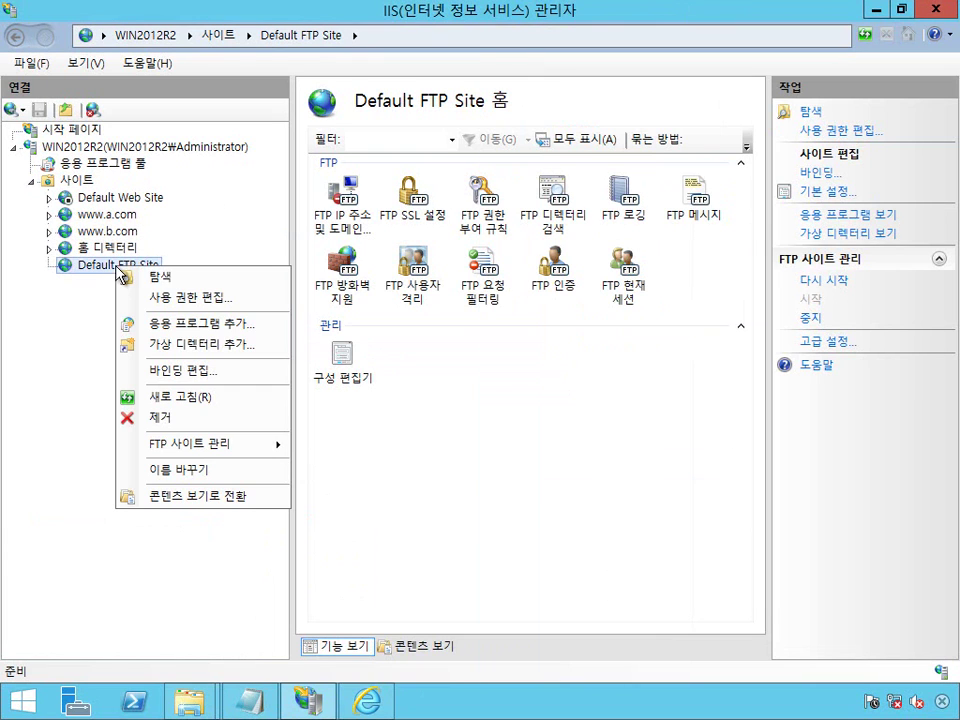
pyautogui.click(886, 527)
pyautogui.click(809, 317)
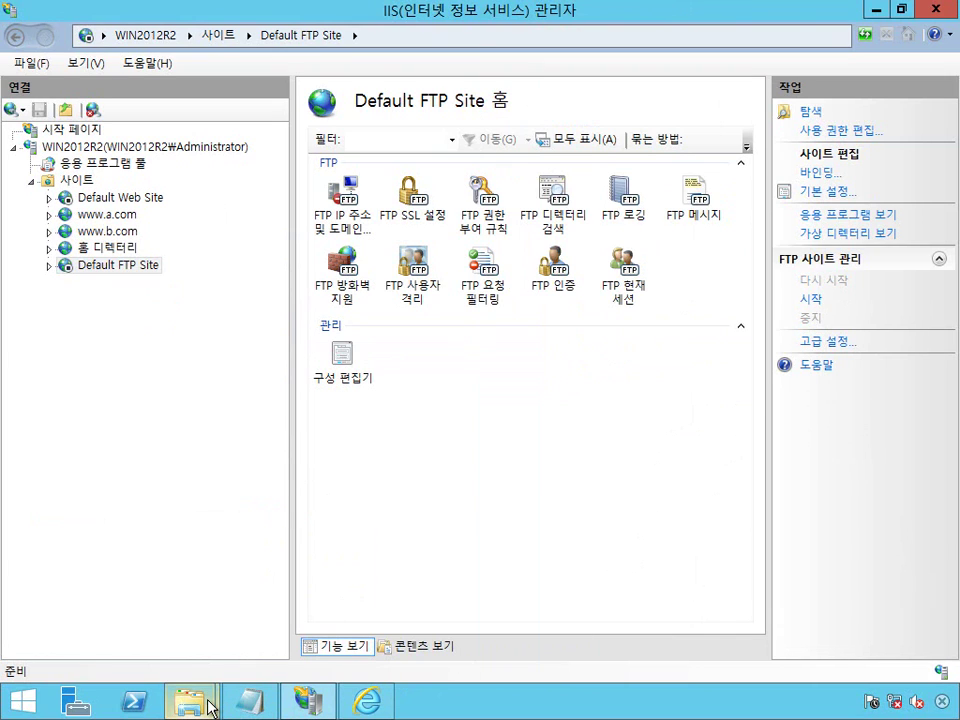
# Switch to File Explorer, create a folder named "FTP" in the root of drive C:, and open it
pyautogui.moveTo(209, 707)
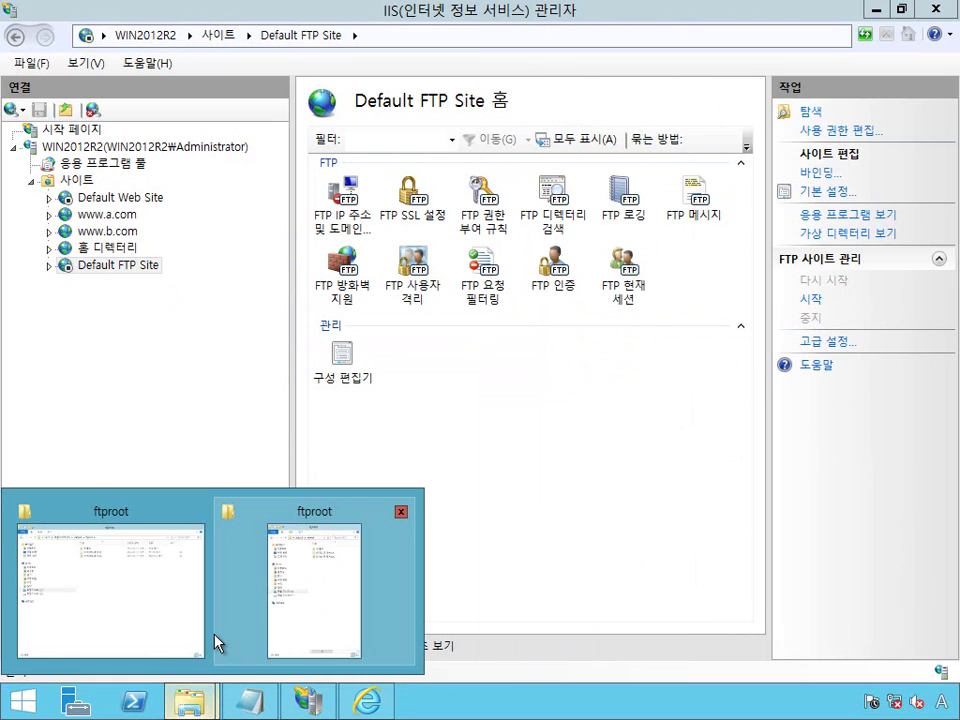
pyautogui.click(220, 645)
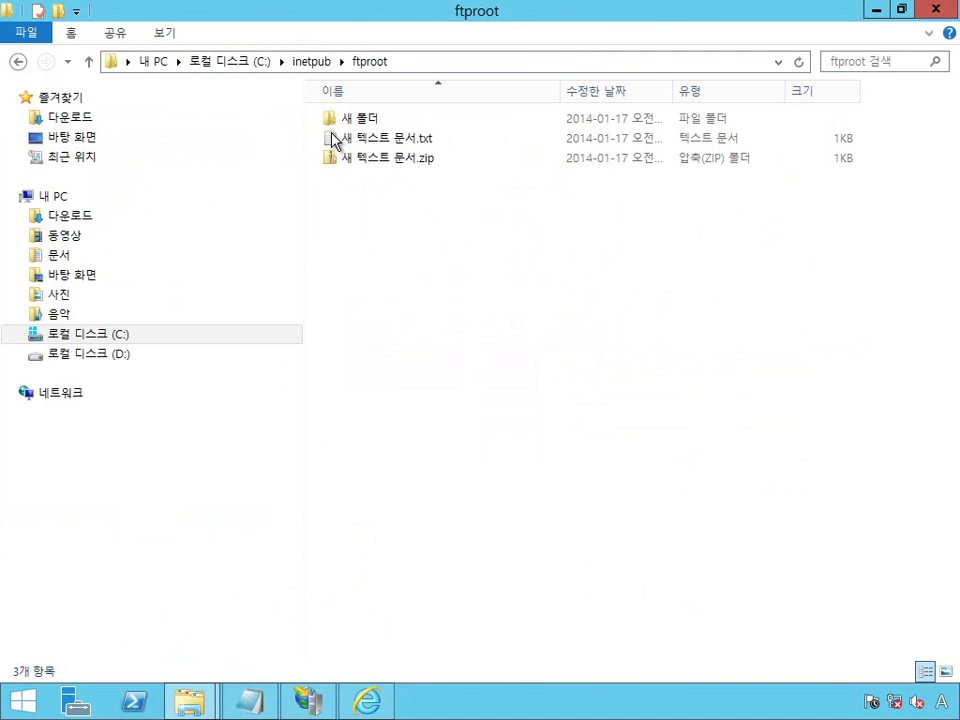
pyautogui.click(258, 62)
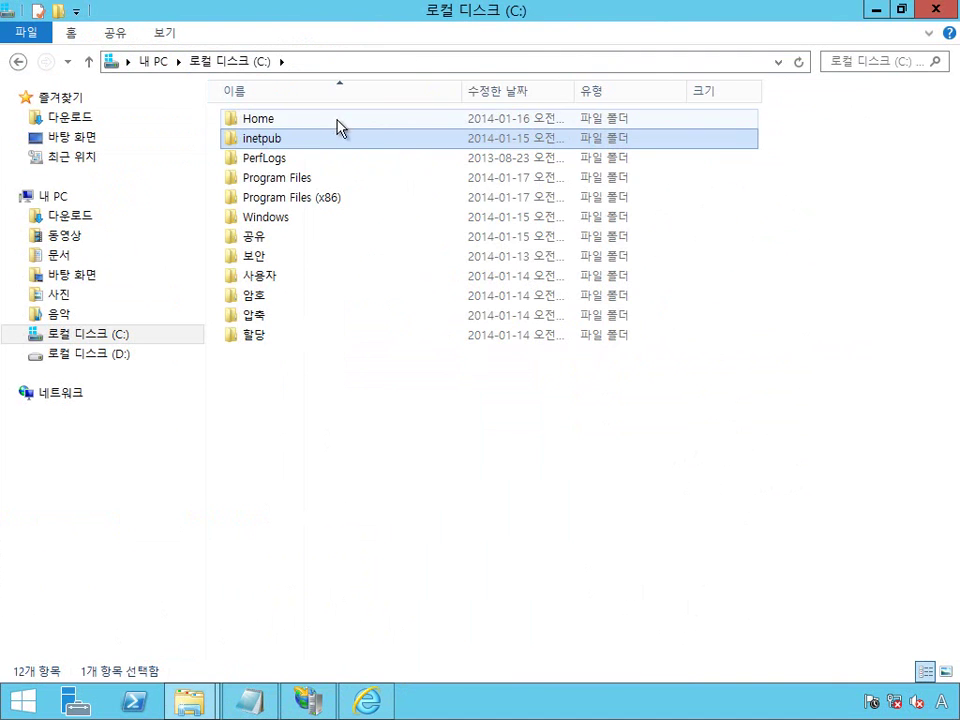
pyautogui.click(291, 463)
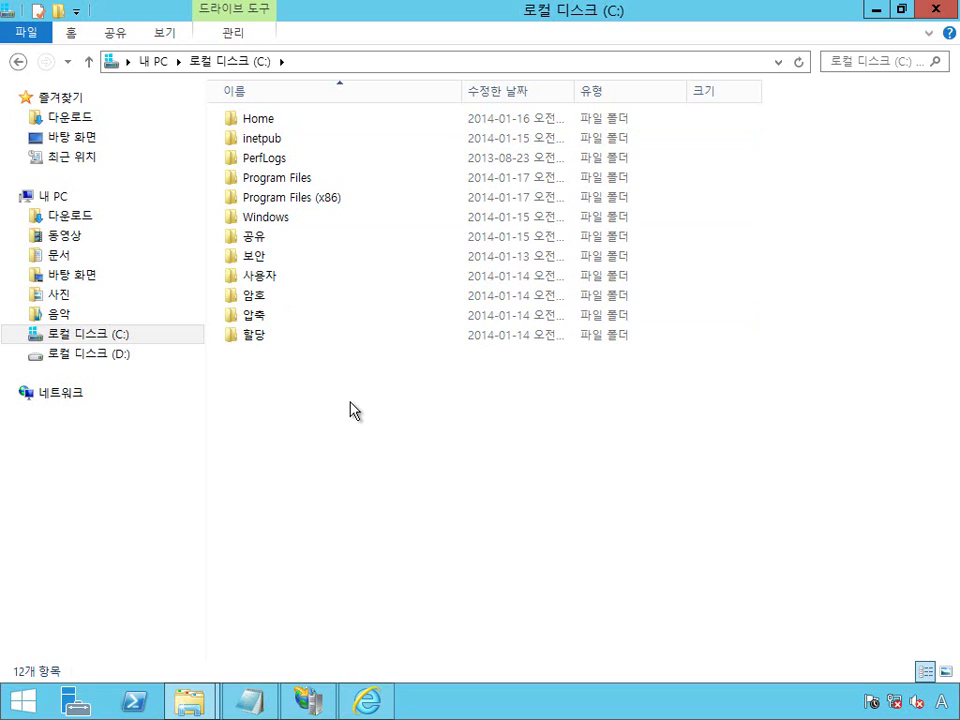
pyautogui.moveTo(310, 126)
pyautogui.rightClick(281, 439)
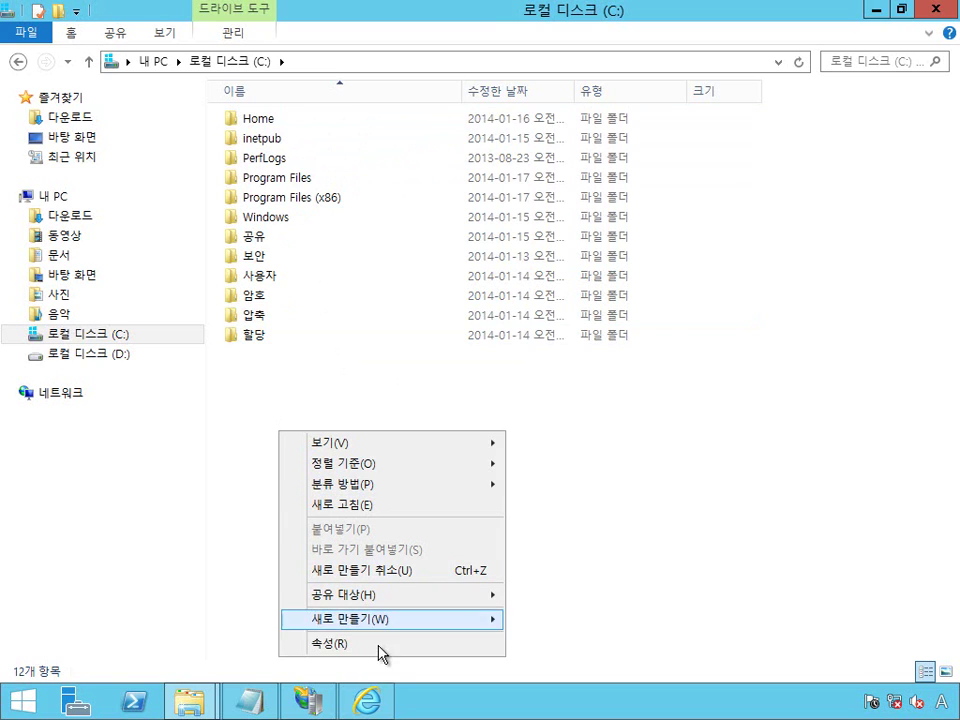
pyautogui.moveTo(392, 622)
pyautogui.click(644, 505)
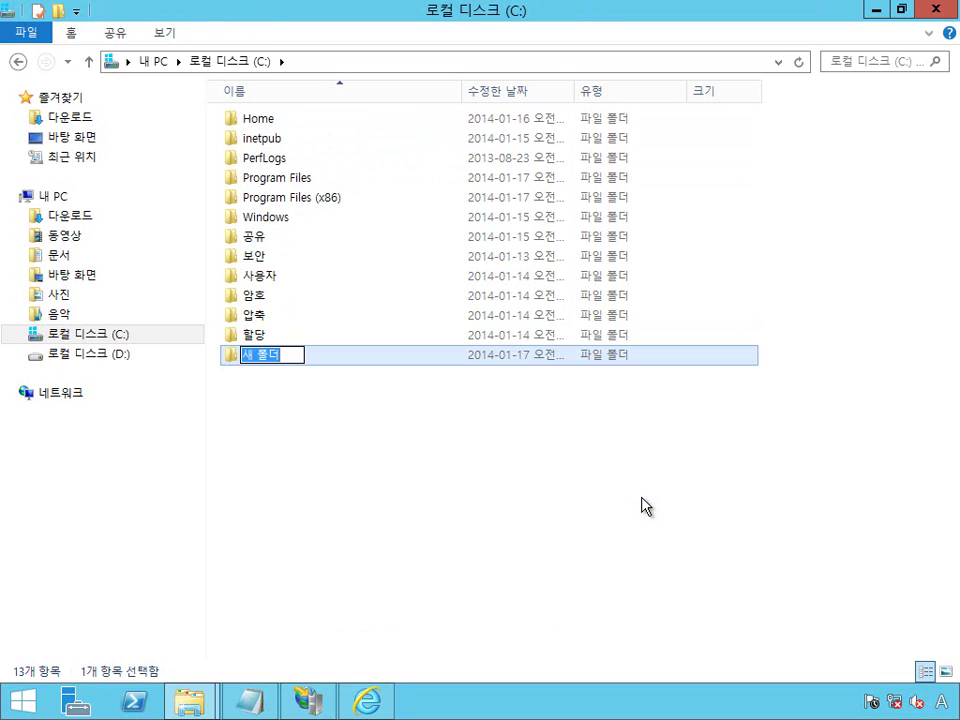
pyautogui.write('FTP')
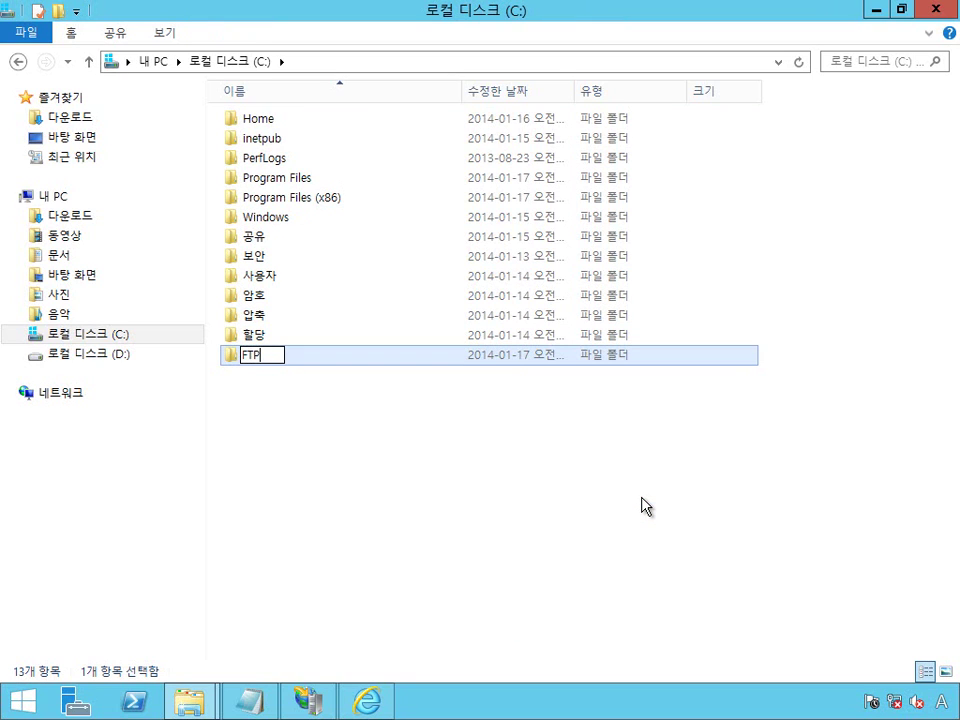
pyautogui.press('Return')
pyautogui.press('Return')
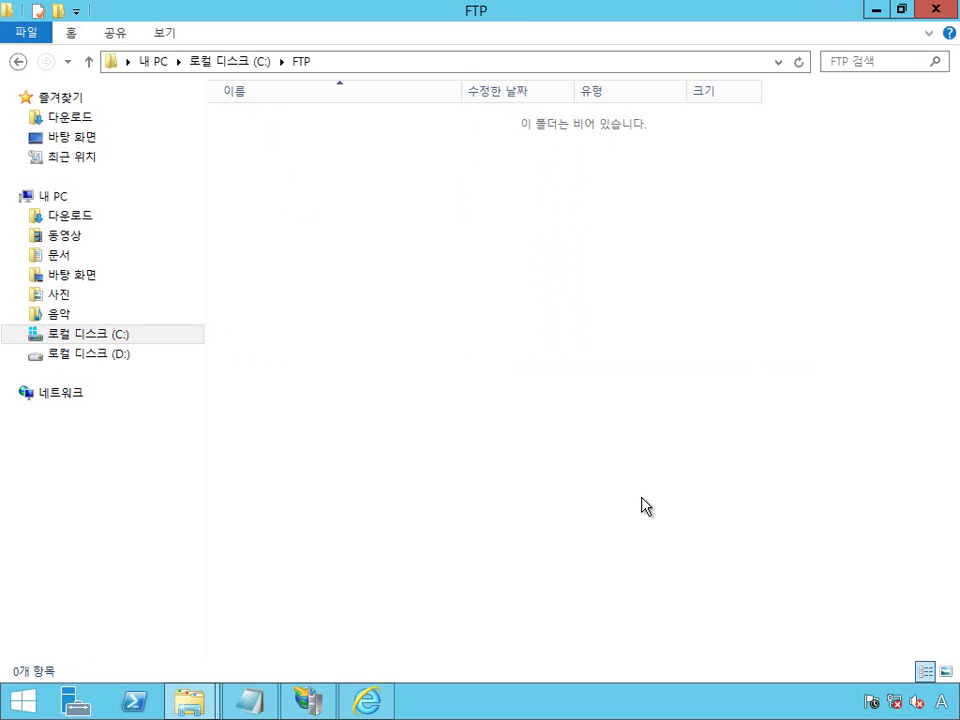
# Create a text document named "FTP루투입니다.txt" in the FTP folder, with a single period before the extension
pyautogui.rightClick(317, 206)
pyautogui.moveTo(520, 416)
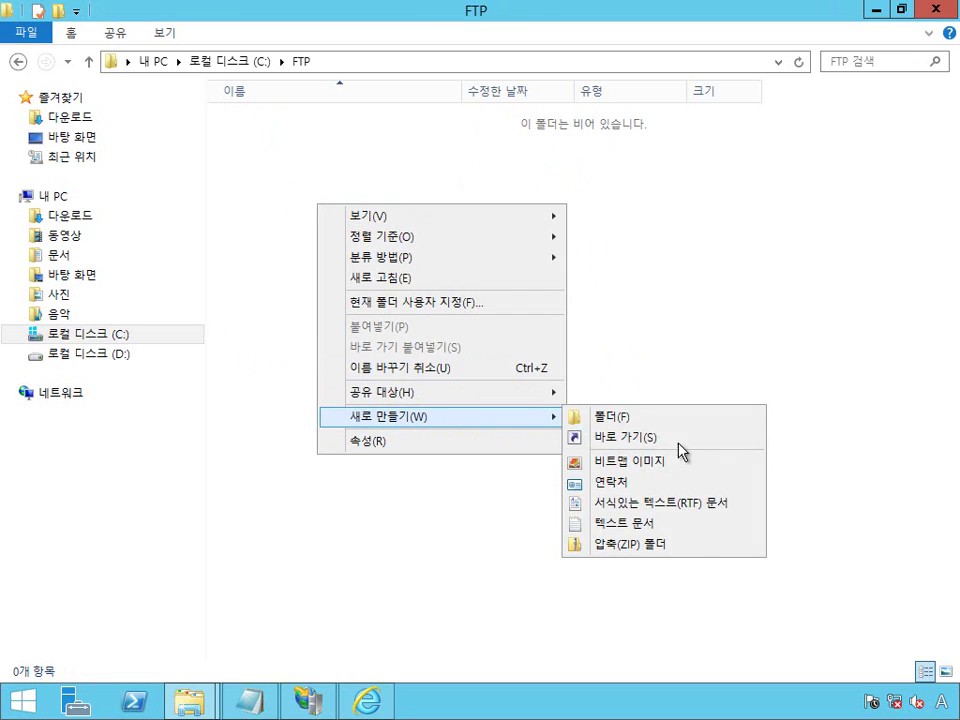
pyautogui.click(710, 525)
pyautogui.write('FTP.txt')
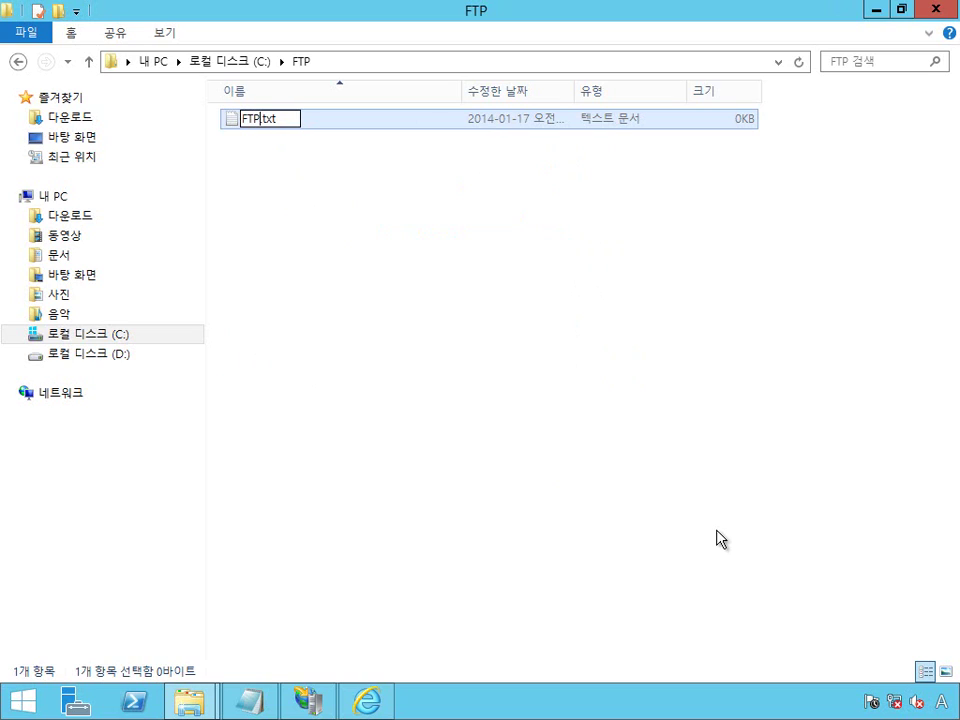
pyautogui.press('Hangul')
pyautogui.write('루투입니다')
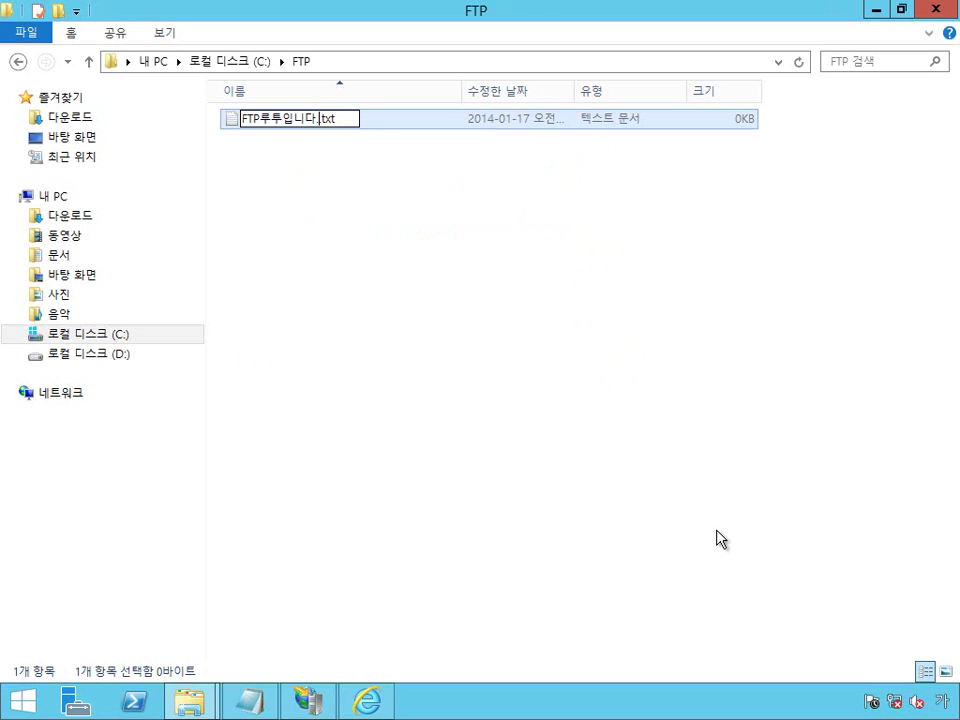
pyautogui.write('.')
pyautogui.press('Return')
pyautogui.press('F2')
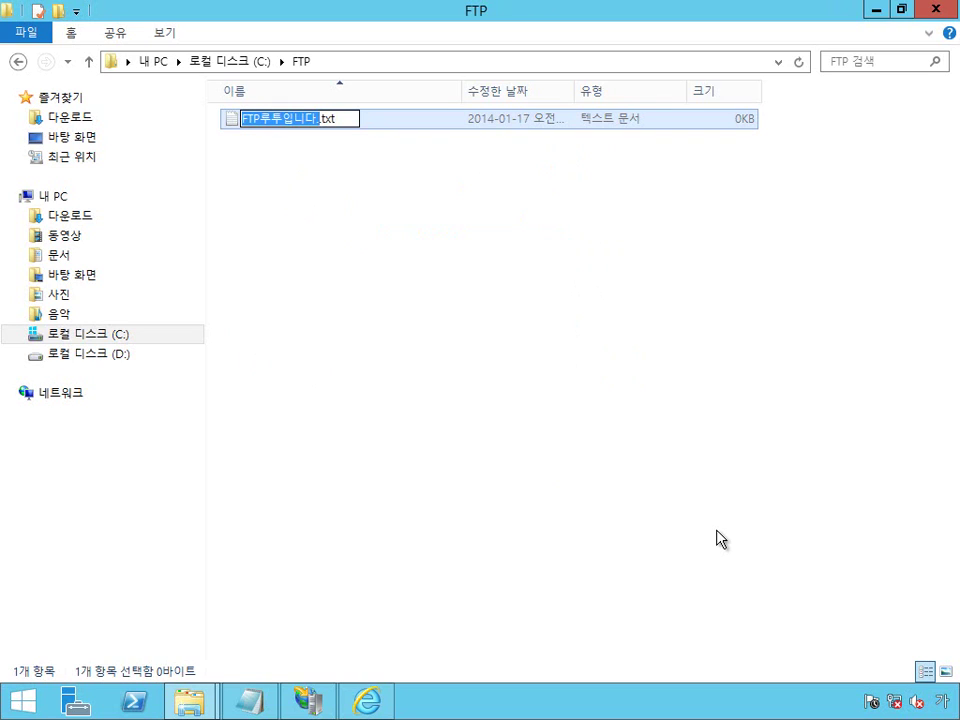
pyautogui.press('Right')
pyautogui.press('BackSpace')
pyautogui.press('Return')
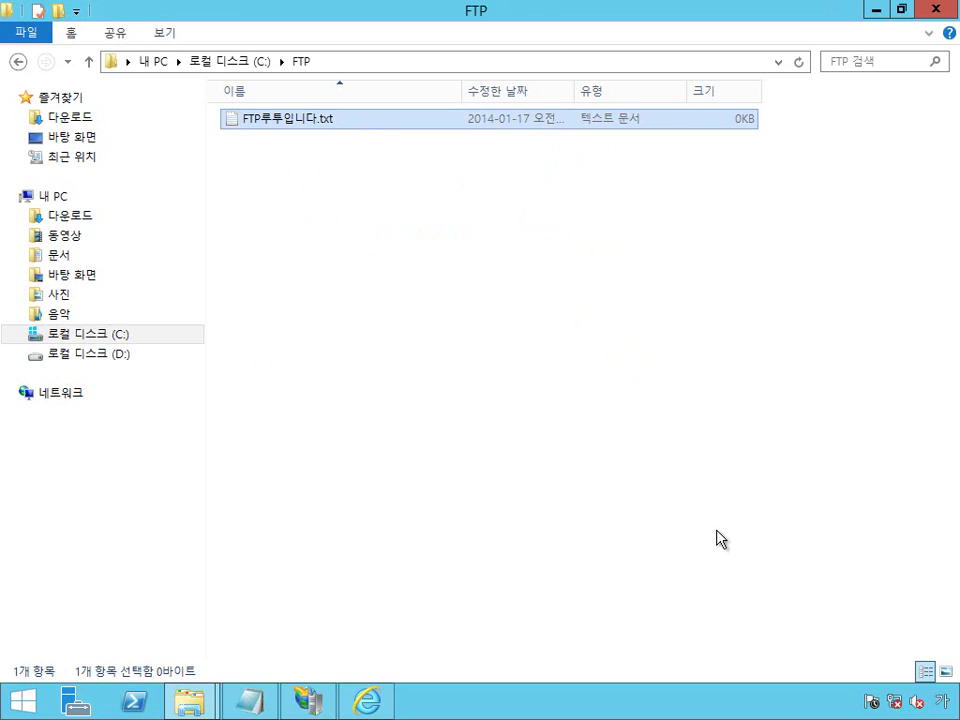
pyautogui.click(437, 354)
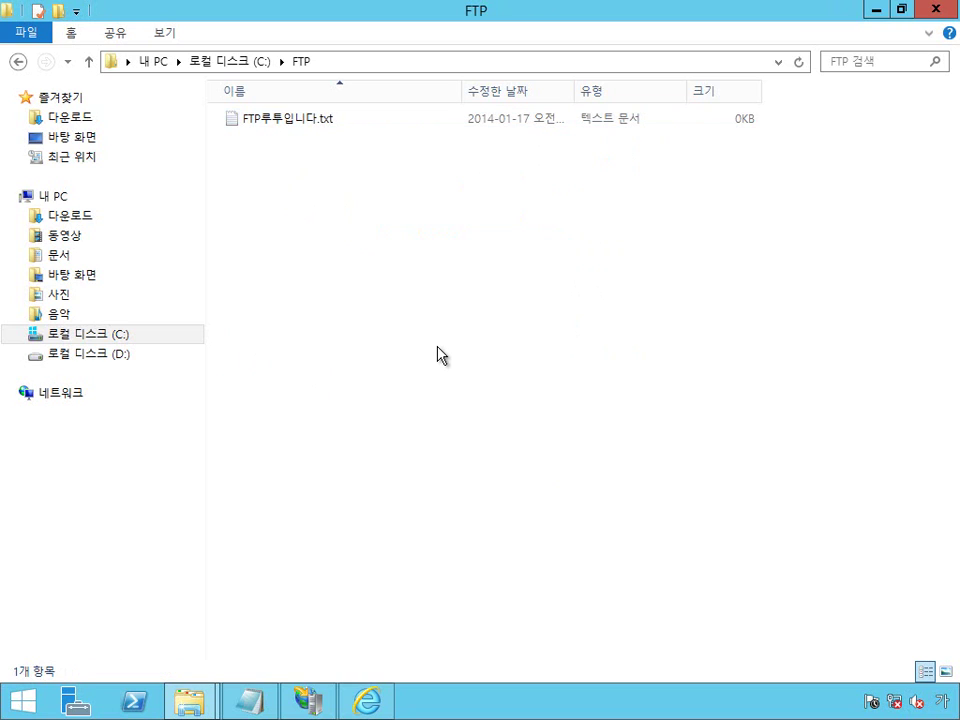
# Correct the text document's name to "FTP루트입니다.txt" and close the folder window
pyautogui.click(312, 120)
pyautogui.press('F2')
pyautogui.press('Right')
pyautogui.press('Left')
pyautogui.press('Left')
pyautogui.press('Left')
pyautogui.hotkey('shift', 'Left')
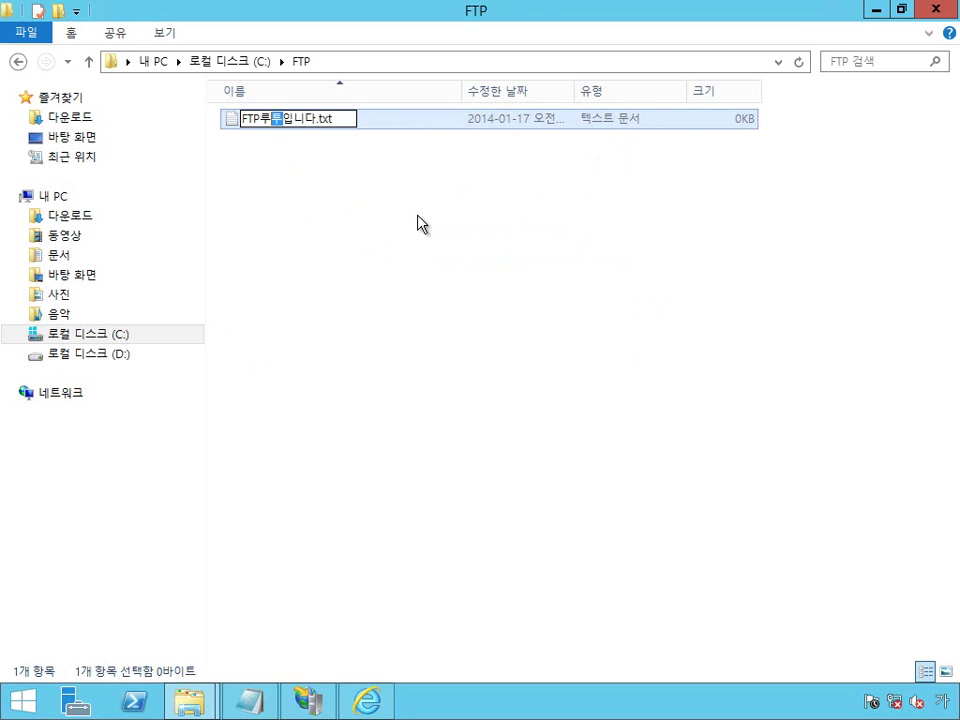
pyautogui.write('트')
pyautogui.press('Return')
pyautogui.click(306, 242)
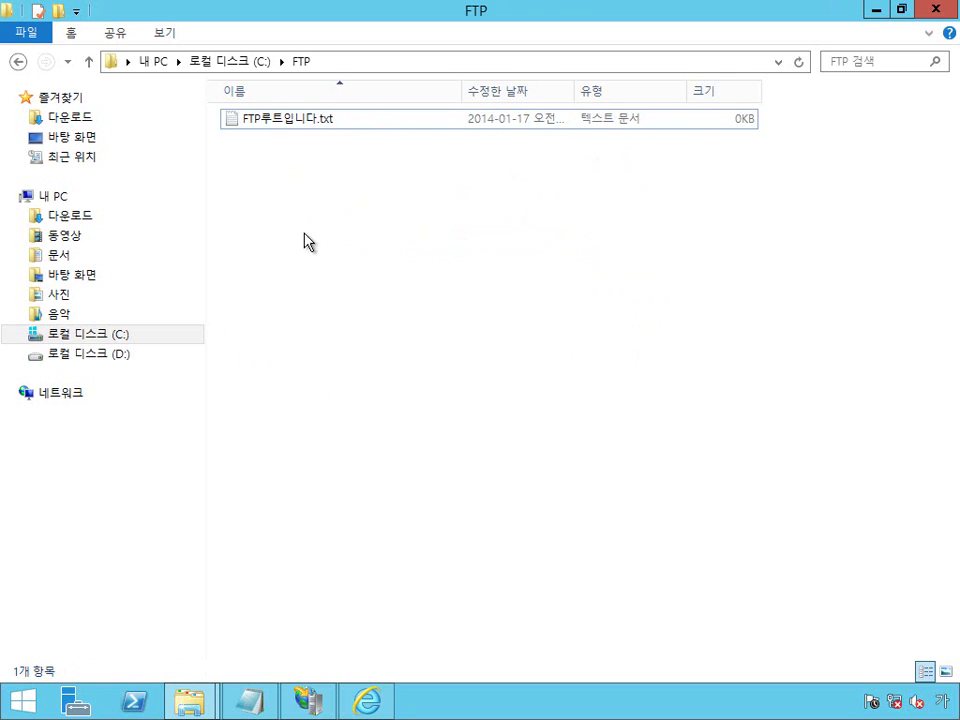
pyautogui.click(932, 12)
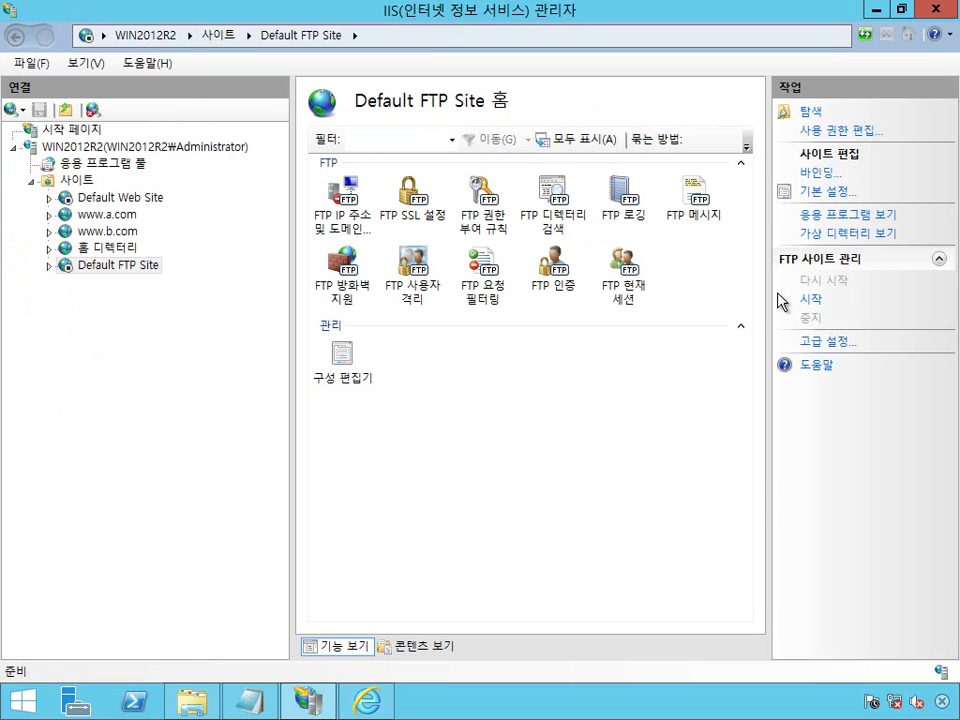
# Start adding a new FTP site under 사이트 in IIS Manager and name it "FTP 루트"
pyautogui.click(88, 181)
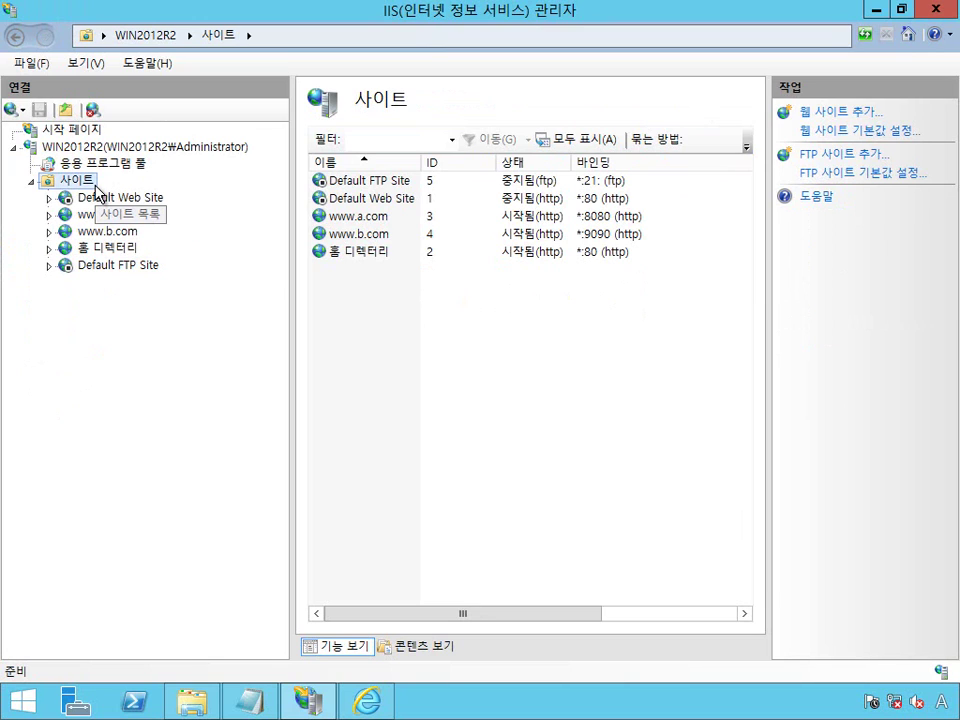
pyautogui.rightClick(95, 184)
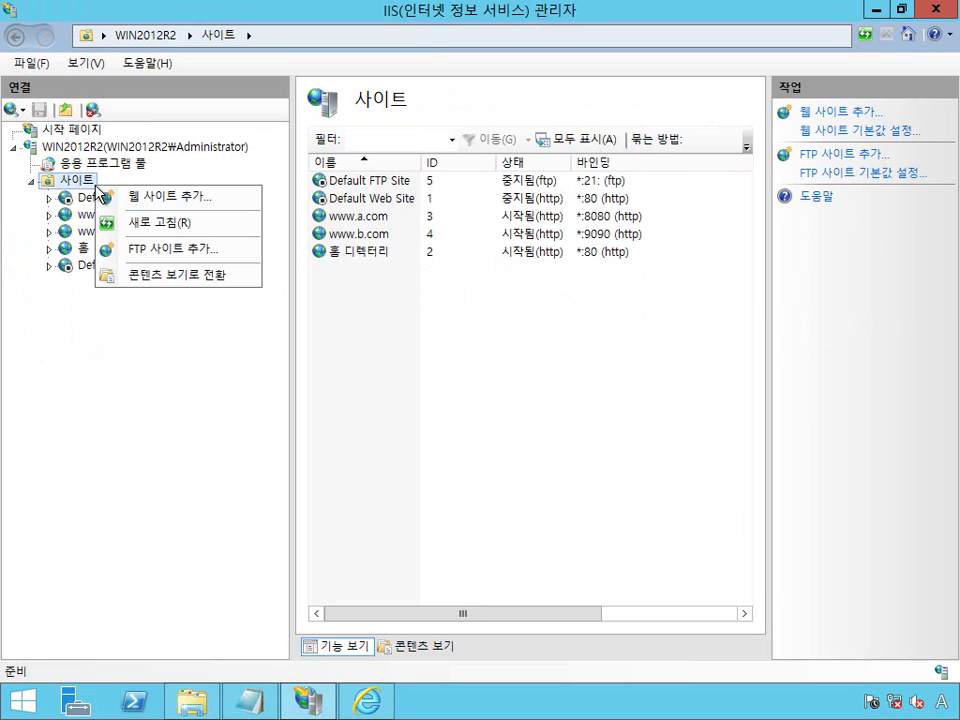
pyautogui.click(237, 262)
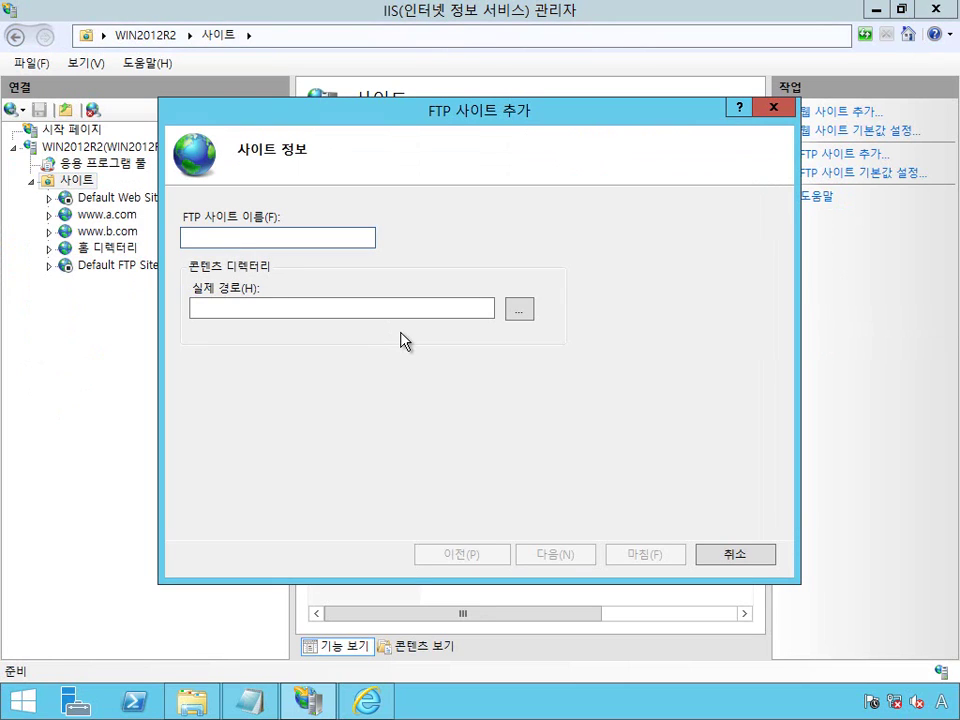
pyautogui.write('FTP')
pyautogui.press('BackSpace')
pyautogui.press('BackSpace')
pyautogui.press('BackSpace')
pyautogui.write('FTP')
pyautogui.press('Hangul')
pyautogui.write('ㄹ')
pyautogui.write('루트')
# Set the new site's physical path to C:\FTP and continue to the binding and SSL settings
pyautogui.click(328, 313)
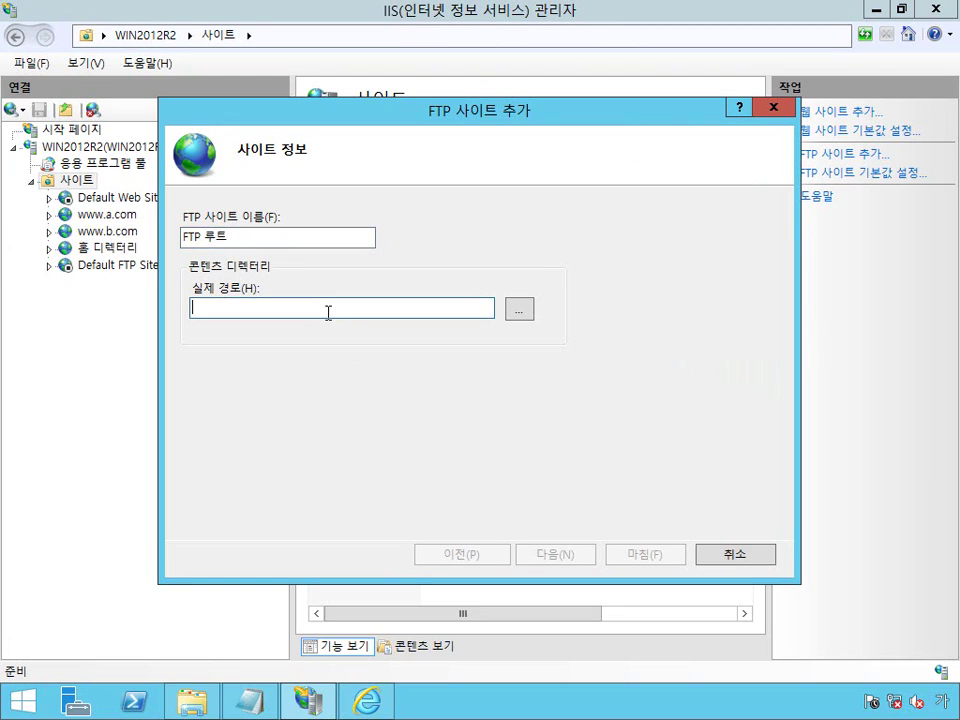
pyautogui.click(523, 317)
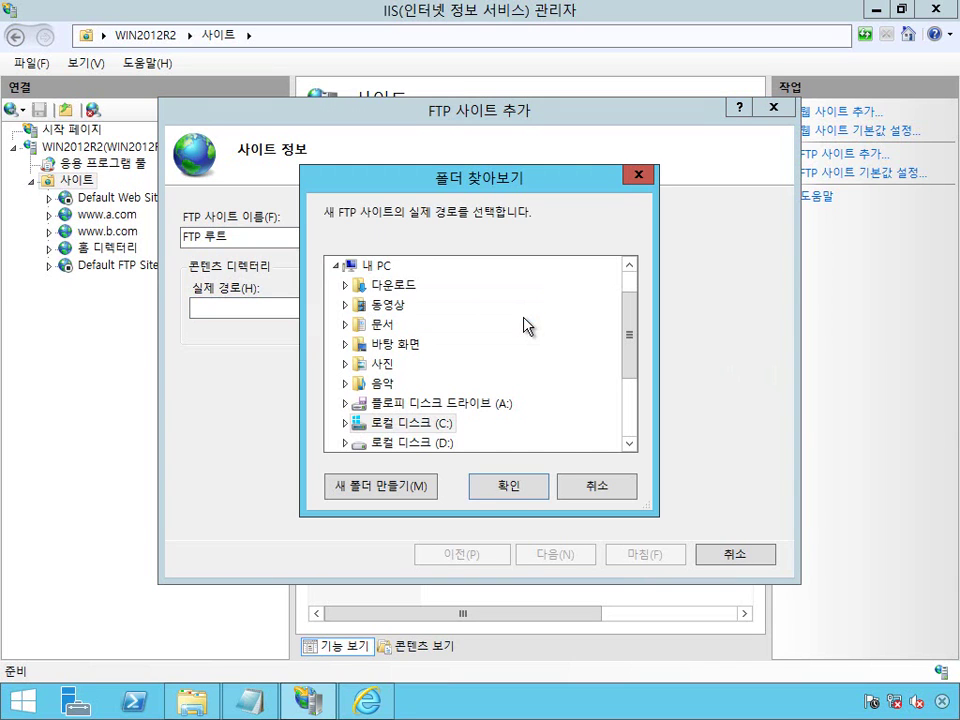
pyautogui.doubleClick(362, 426)
pyautogui.scroll(-2, 498, 413)
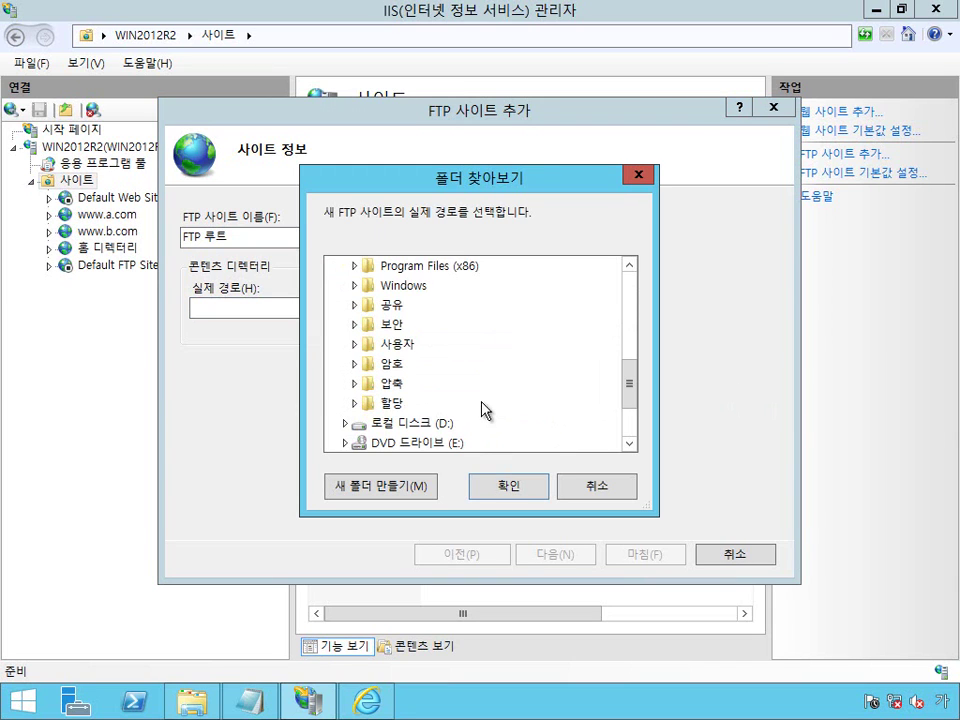
pyautogui.scroll(2, 482, 408)
pyautogui.click(366, 283)
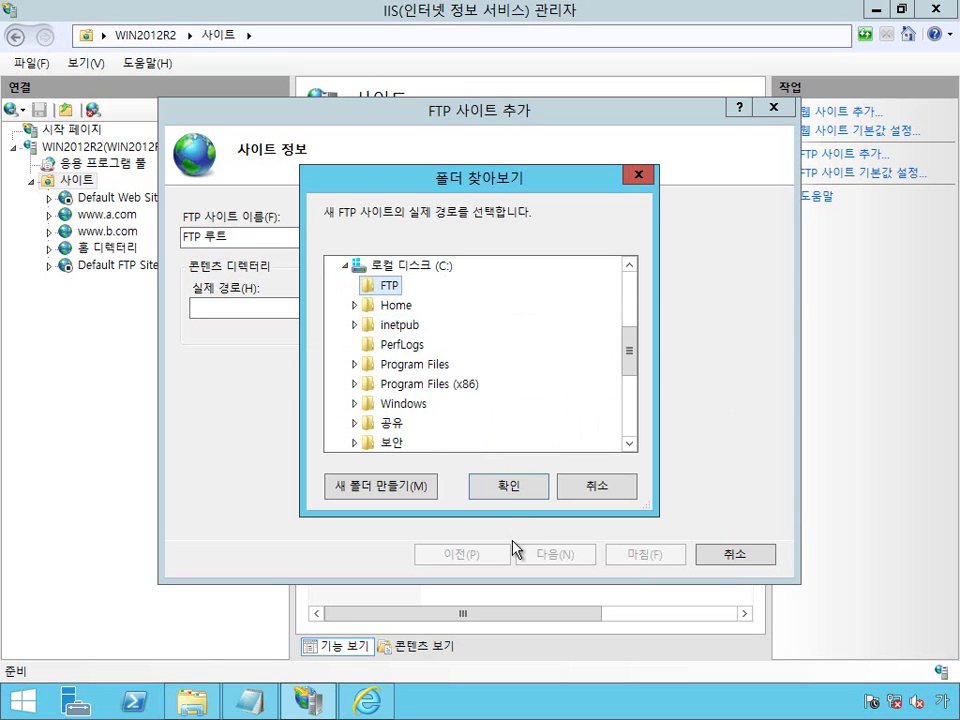
pyautogui.click(528, 490)
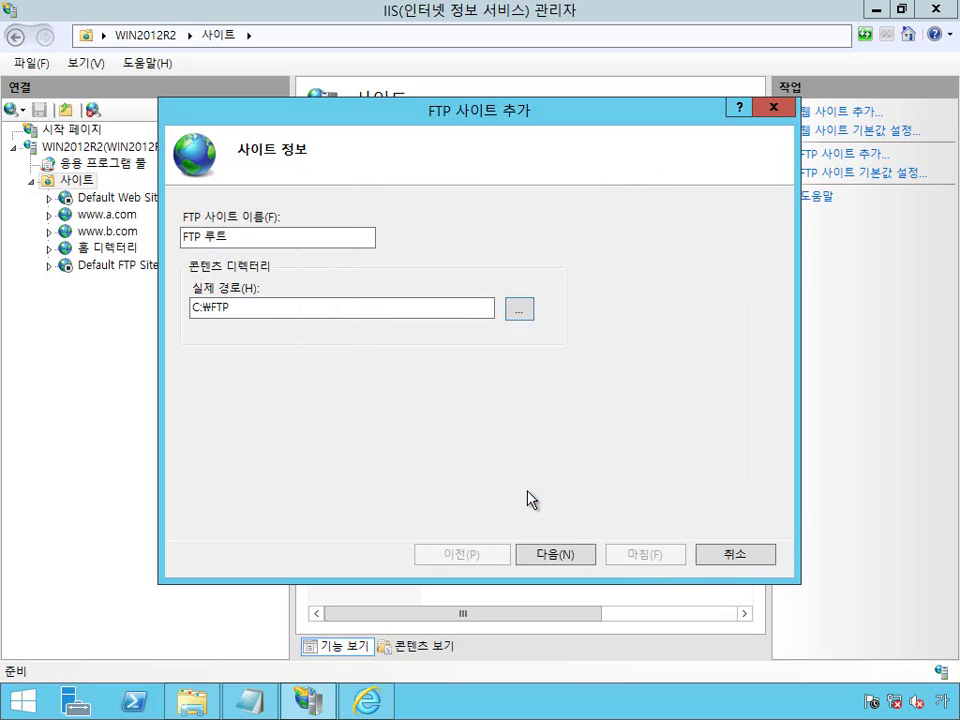
pyautogui.click(556, 566)
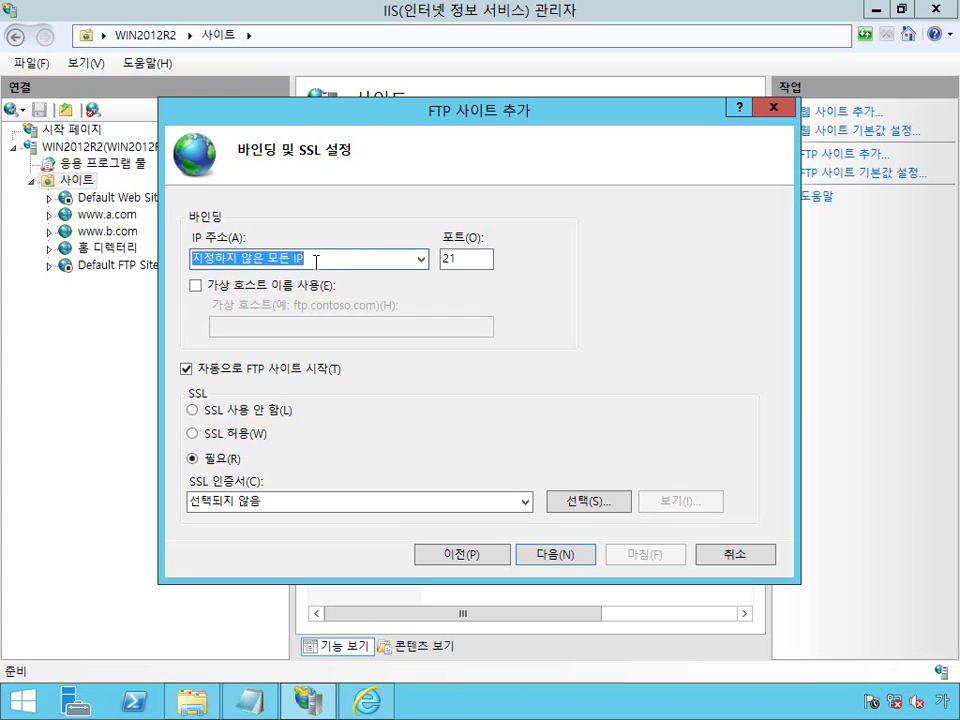
# Keep the binding on all unassigned IPs with port 21, choose "SSL 사용 안 함", and continue to authentication
pyautogui.press('Tab')
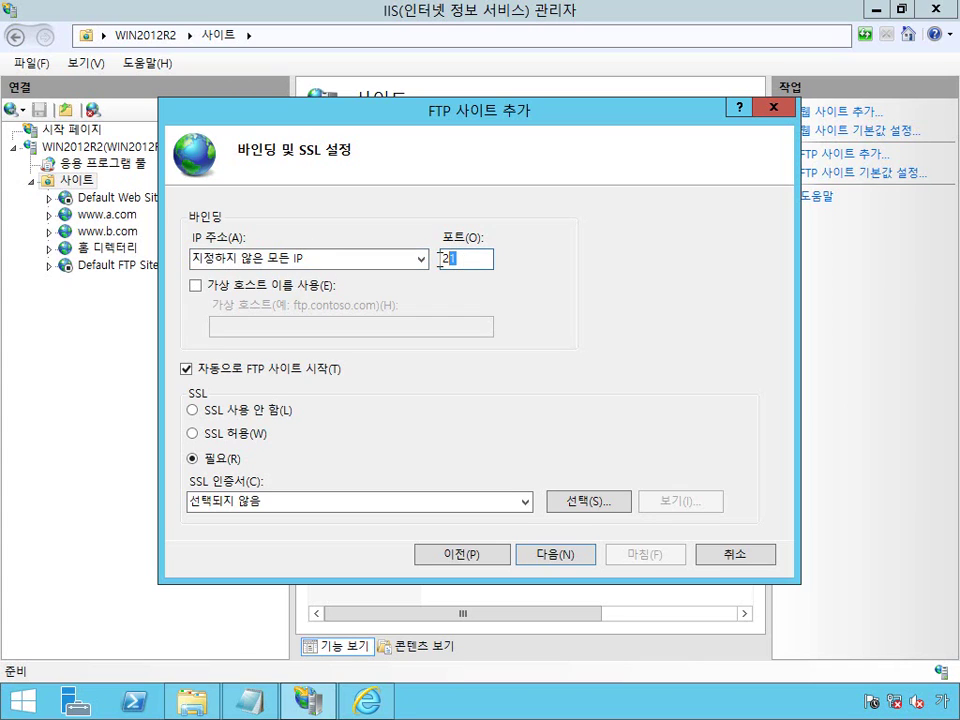
pyautogui.click(194, 410)
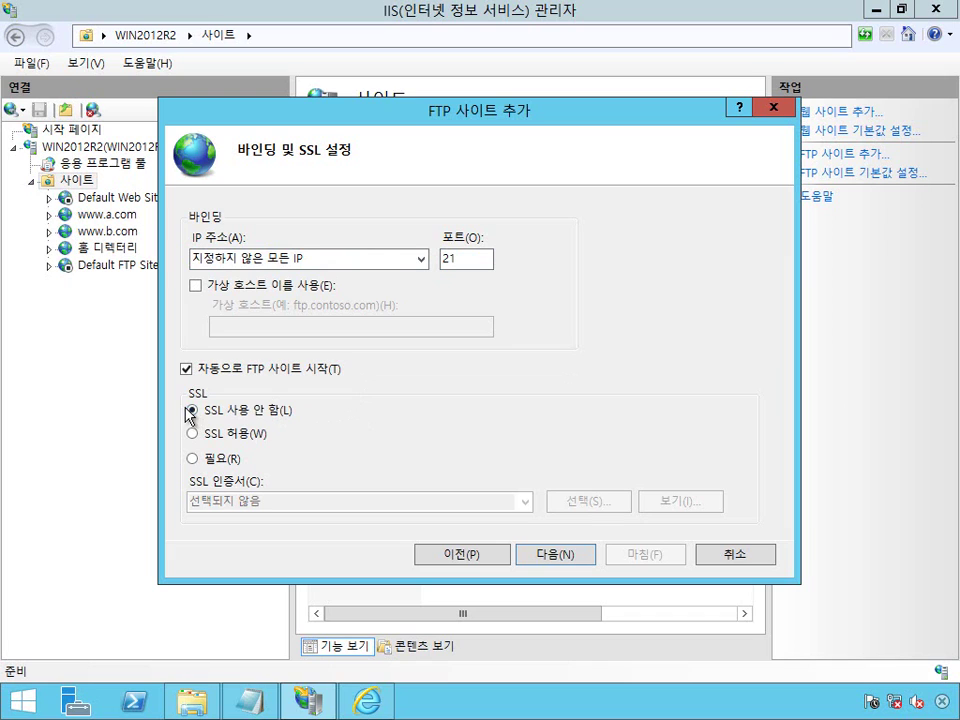
pyautogui.click(557, 558)
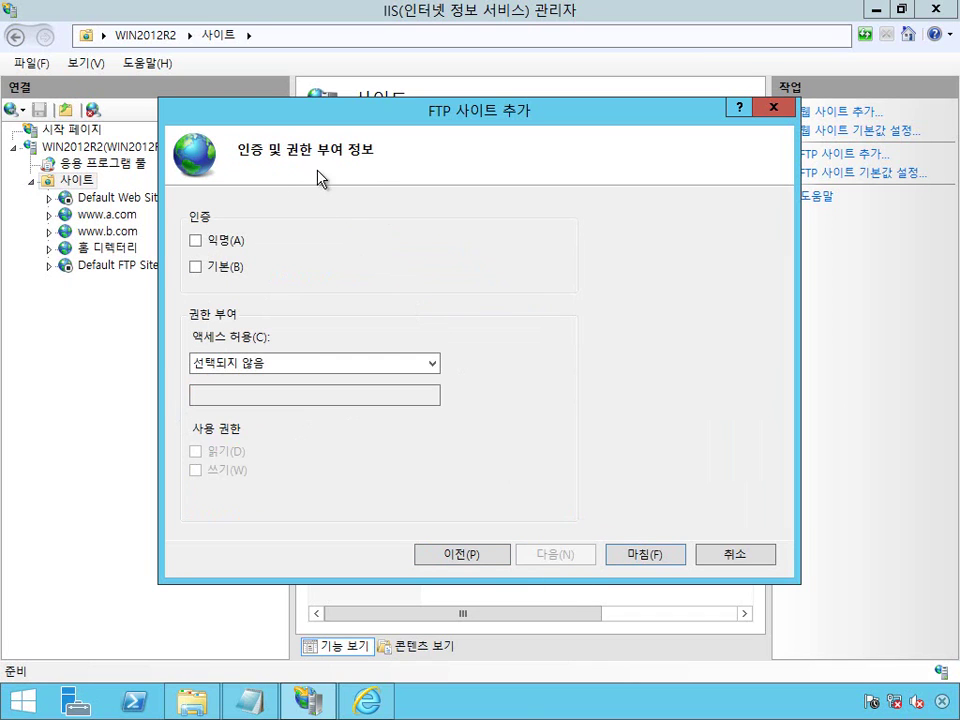
# Enable anonymous authentication, grant anonymous users (익명 사용자) read permission only, and finish adding the site, then select FTP 루트
pyautogui.click(196, 241)
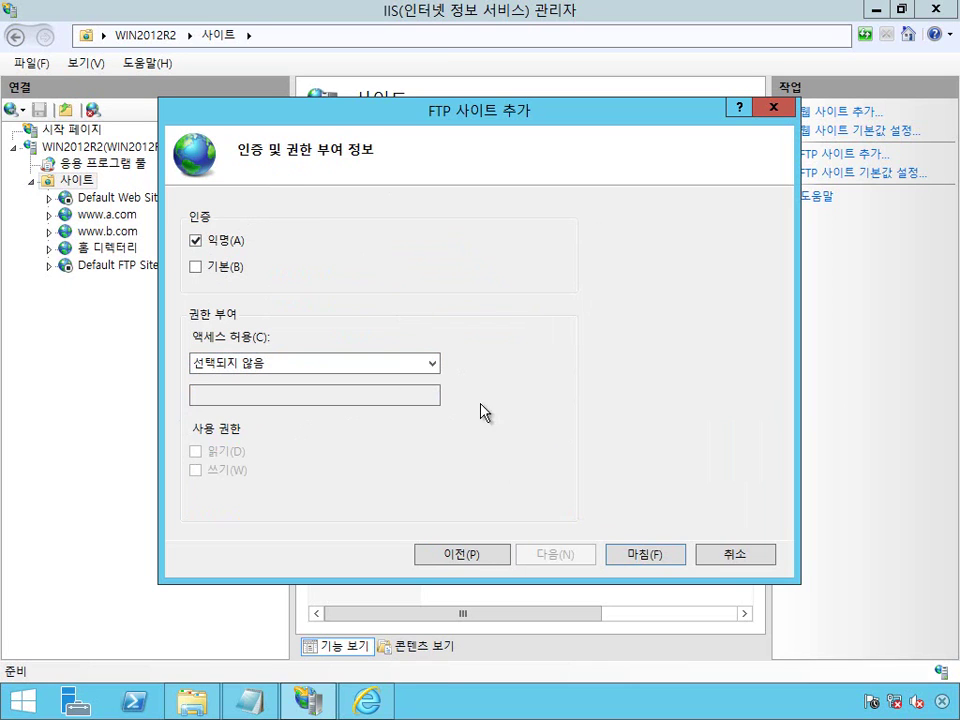
pyautogui.click(431, 363)
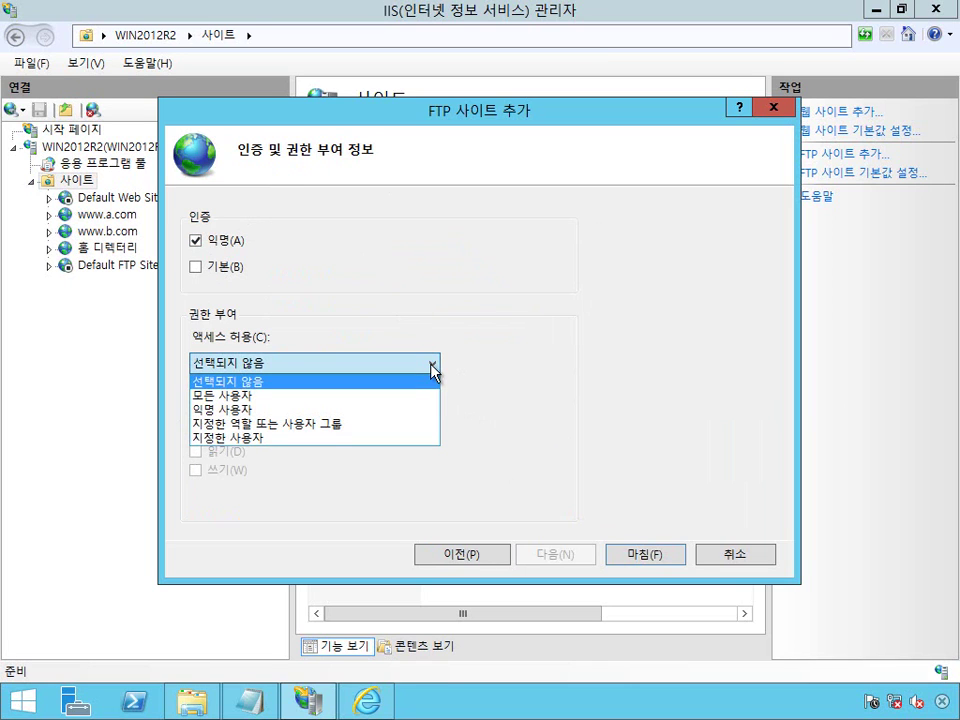
pyautogui.click(378, 417)
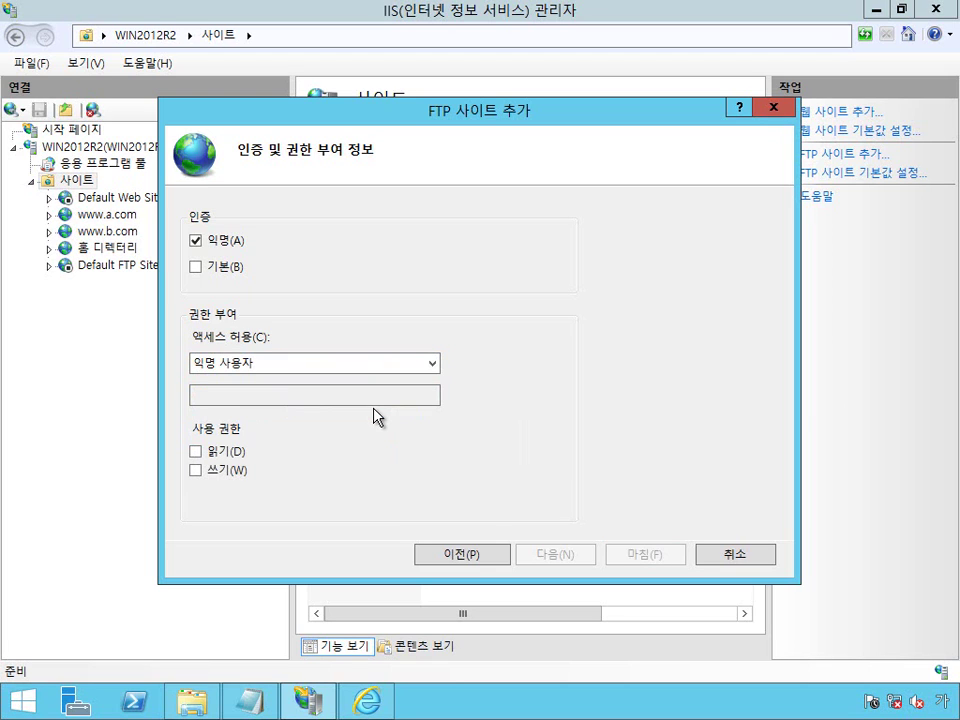
pyautogui.click(196, 452)
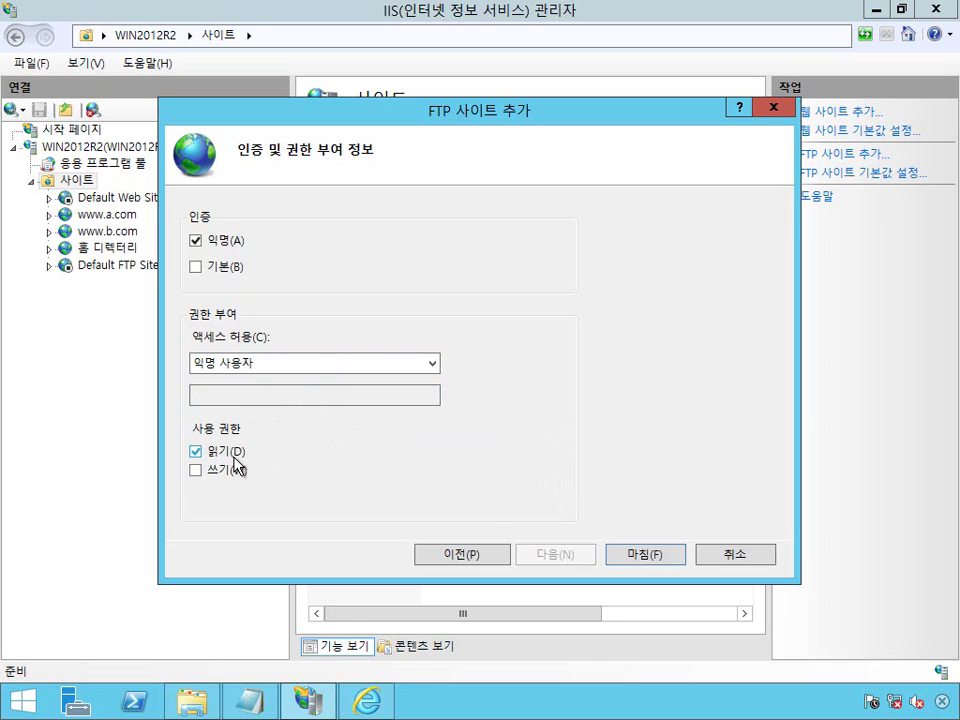
pyautogui.click(645, 556)
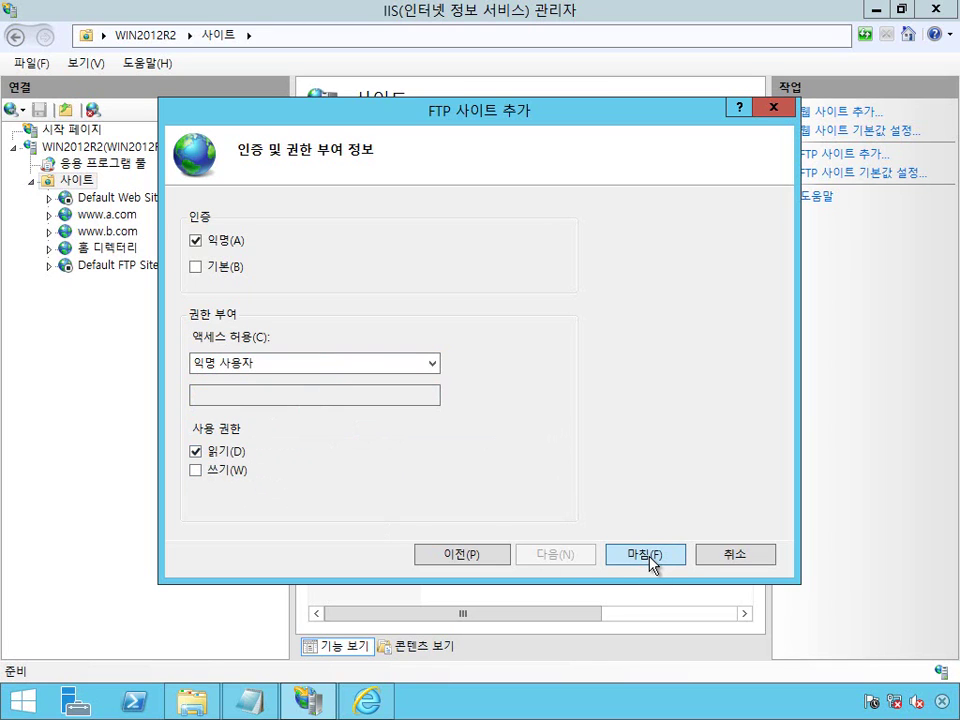
pyautogui.click(99, 284)
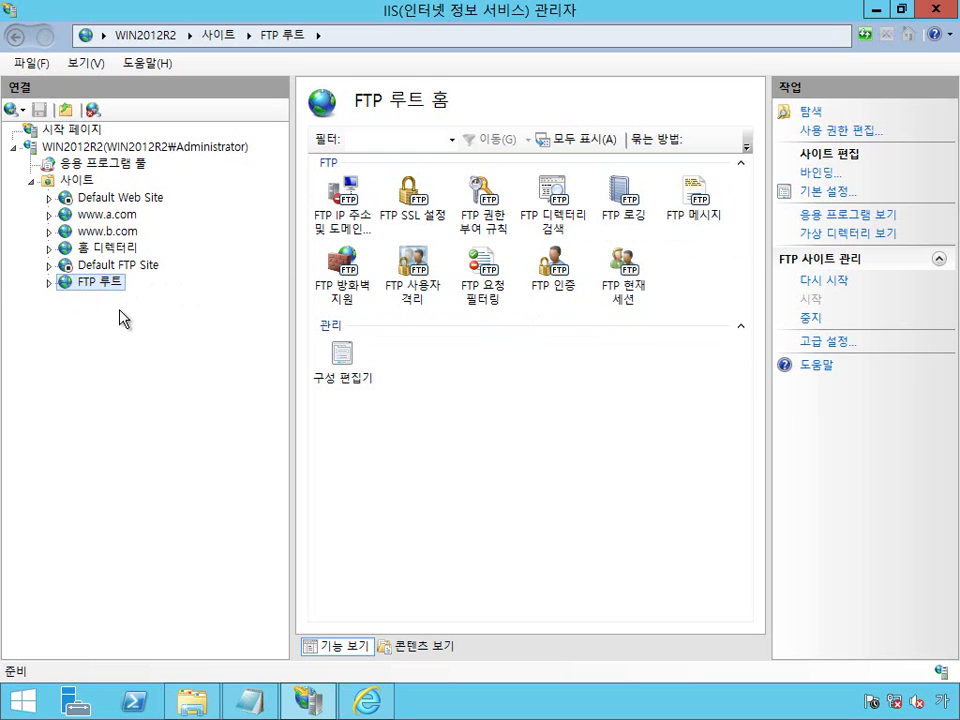
# Switch to Internet Explorer, reload ftp://127.0.0.1/, and open the C:\FTP folder in File Explorer to compare the contents
pyautogui.click(366, 702)
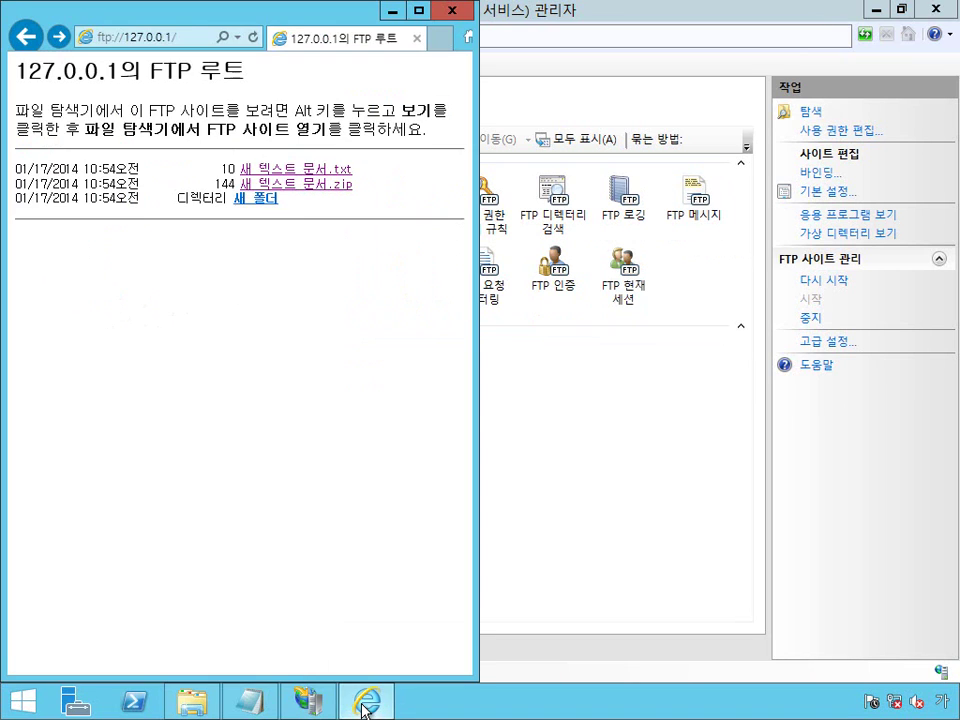
pyautogui.click(254, 38)
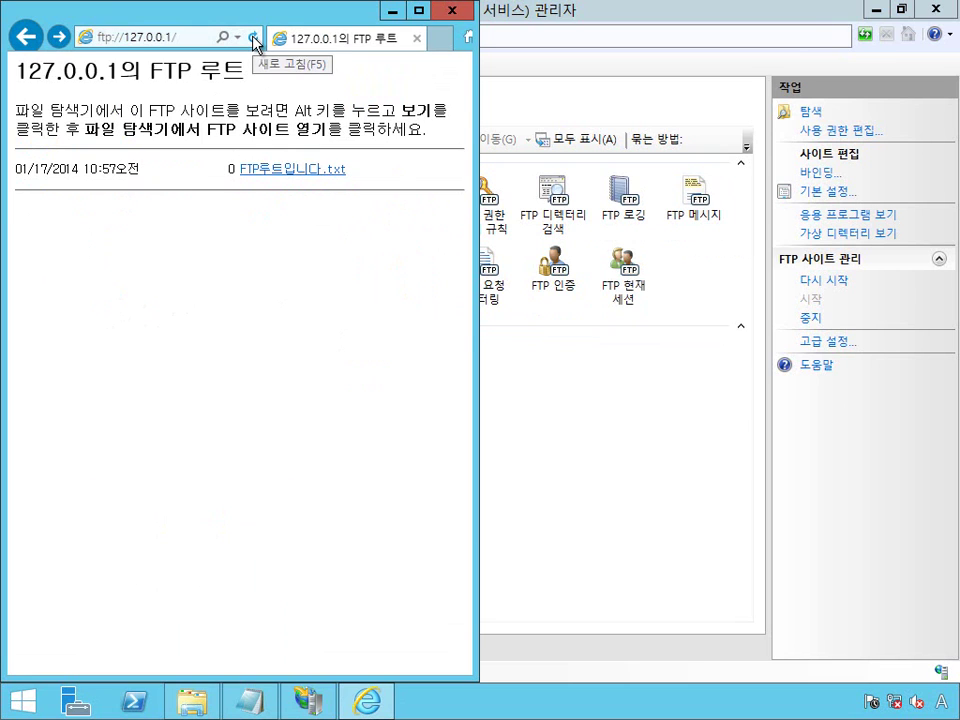
pyautogui.click(182, 705)
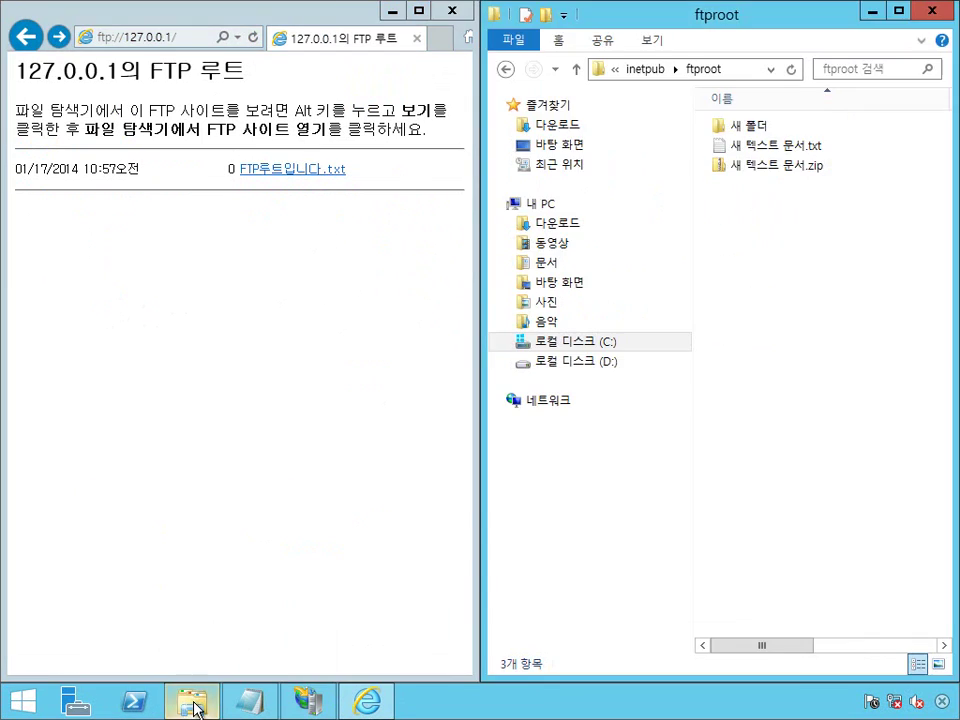
pyautogui.click(748, 72)
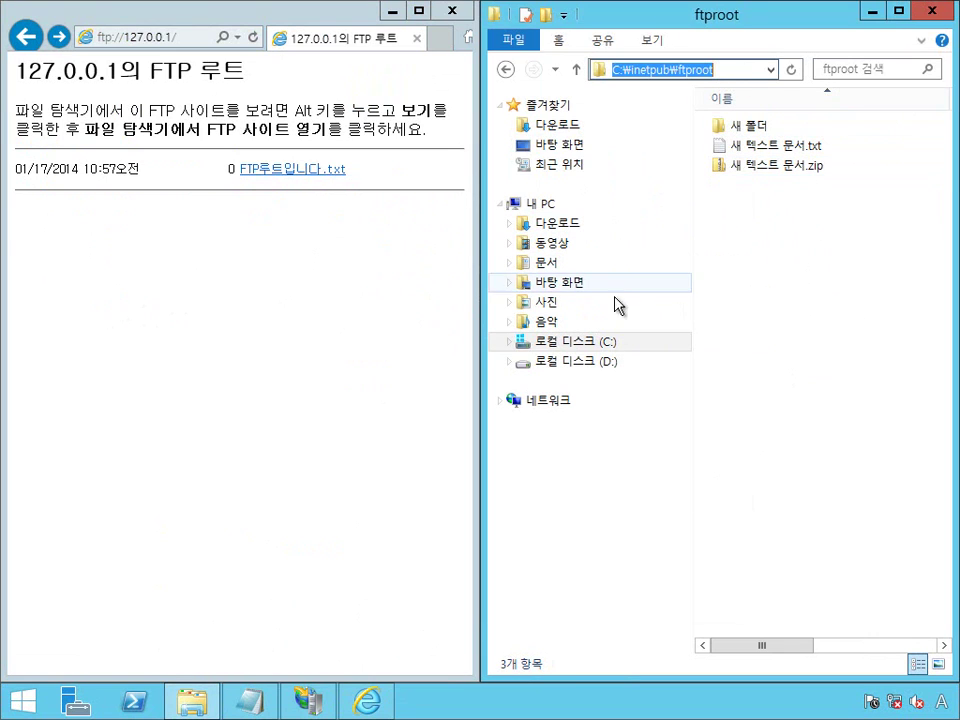
pyautogui.click(600, 340)
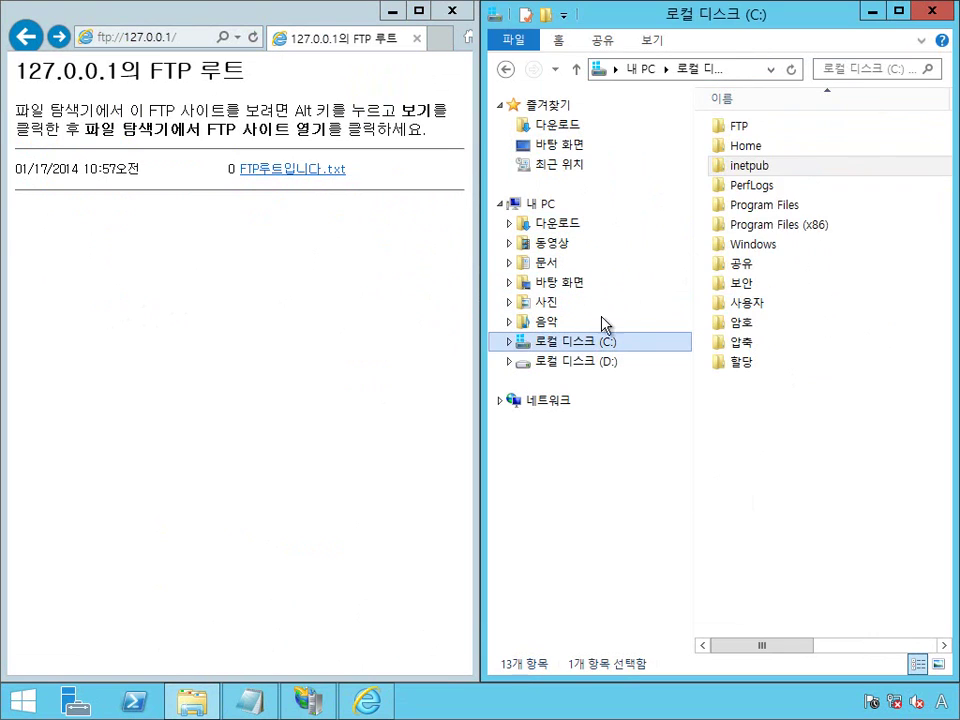
pyautogui.doubleClick(782, 130)
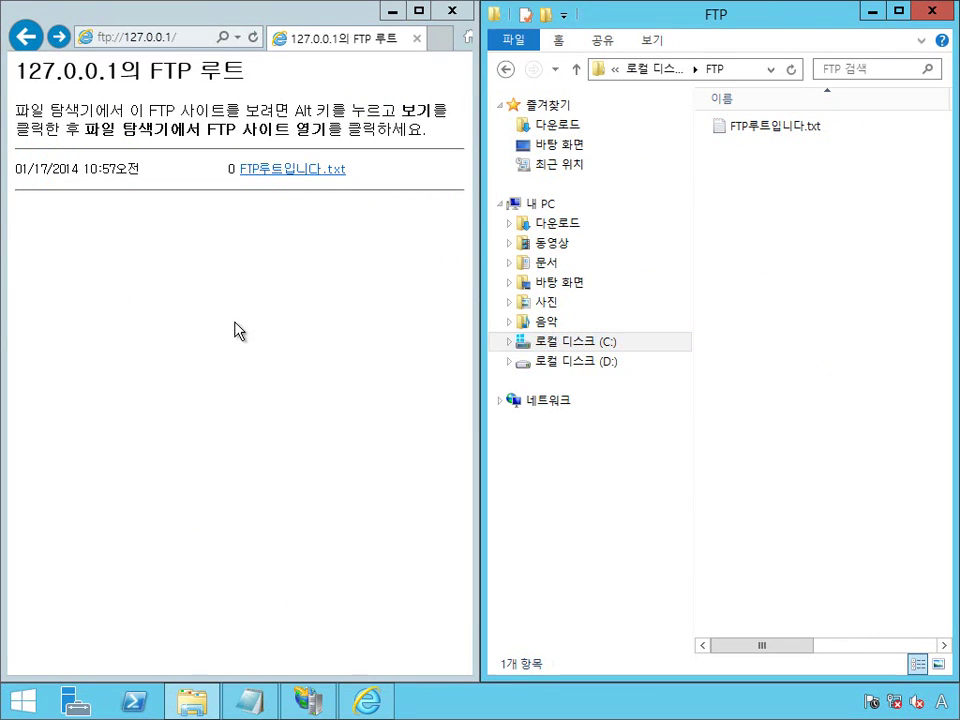
# Compare the browser's FTP address with the full path of the FTP folder, and switch to the FTP 서버 구축 notes in Notepad
pyautogui.click(236, 332)
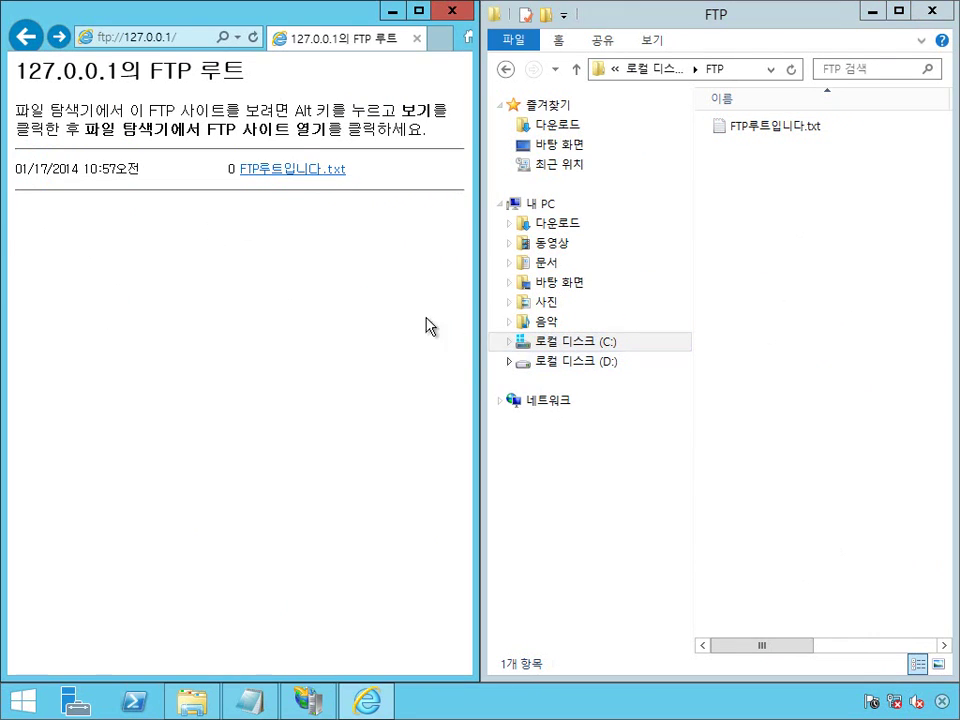
pyautogui.click(186, 36)
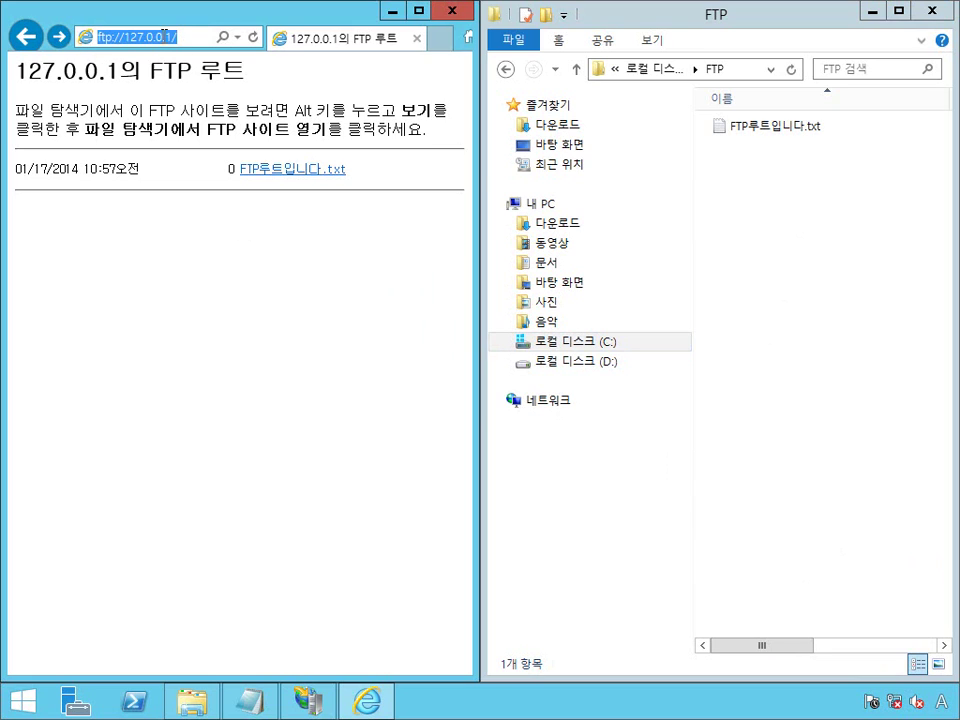
pyautogui.click(181, 36)
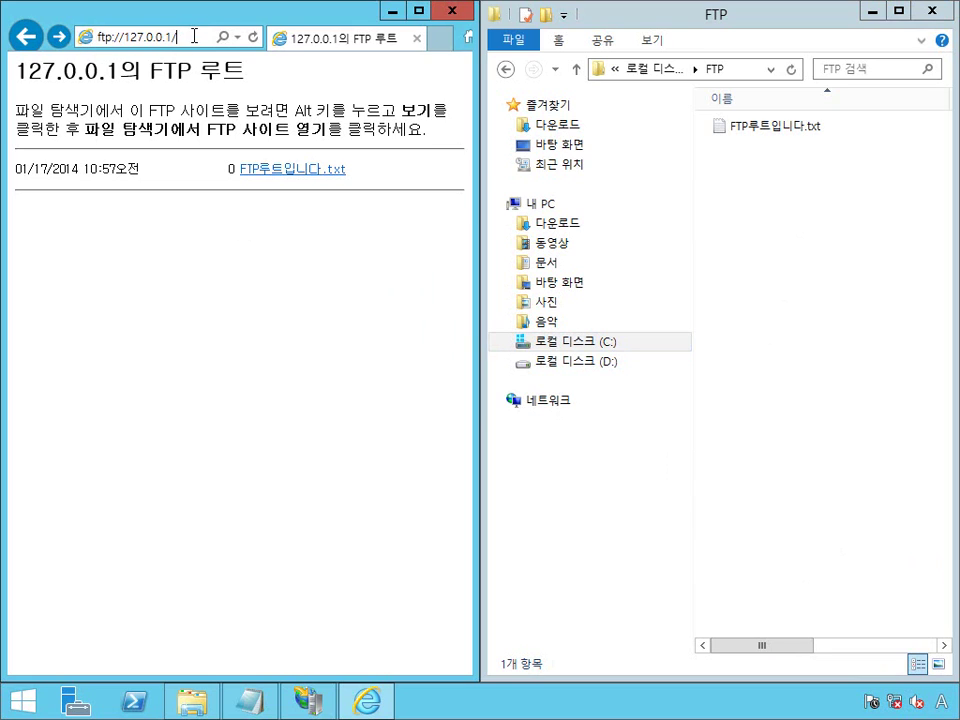
pyautogui.click(628, 178)
pyautogui.click(738, 74)
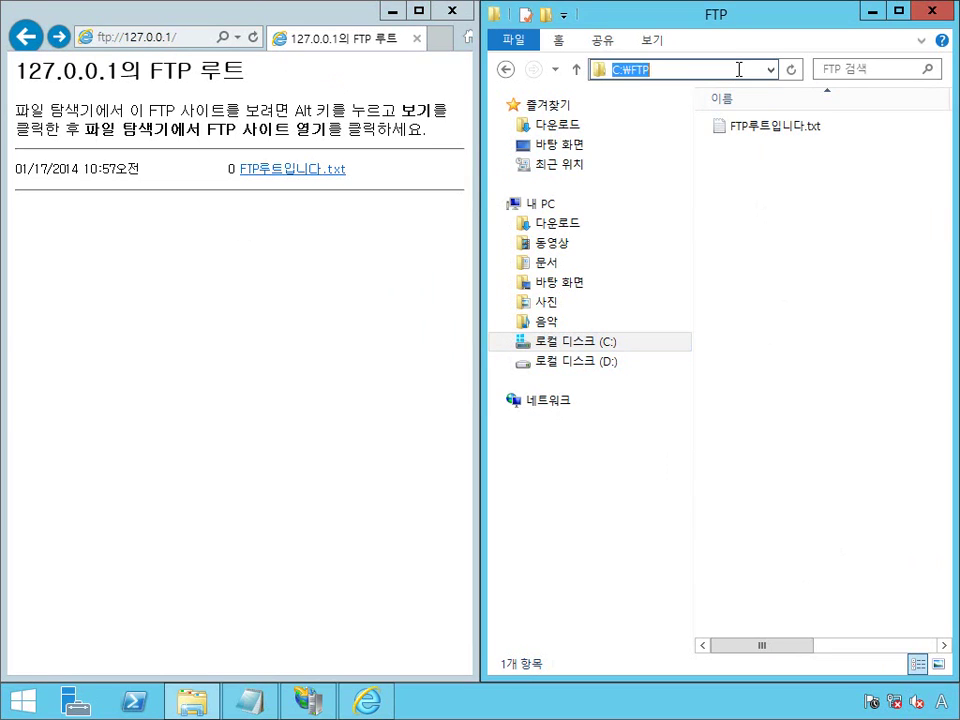
pyautogui.click(728, 70)
pyautogui.press('Return')
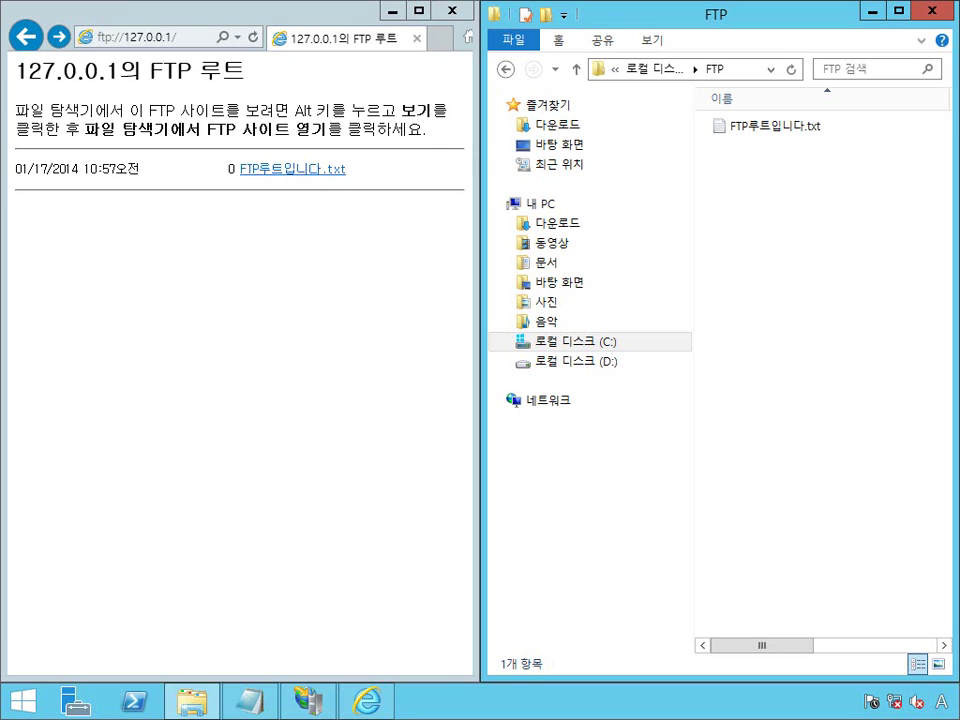
pyautogui.hotkey('alt', 'Tab')
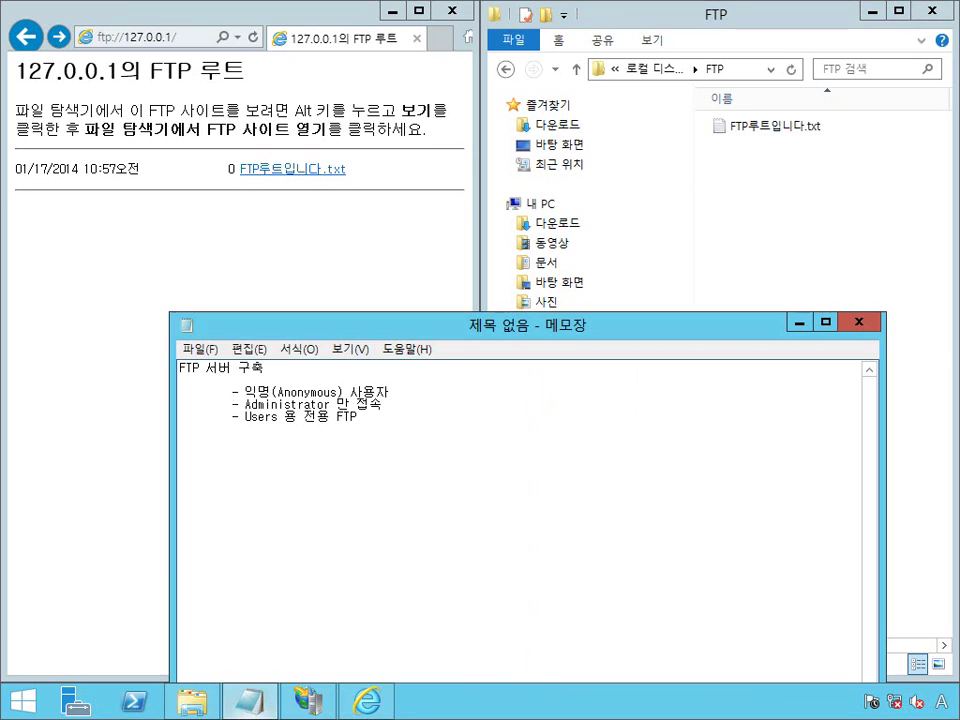